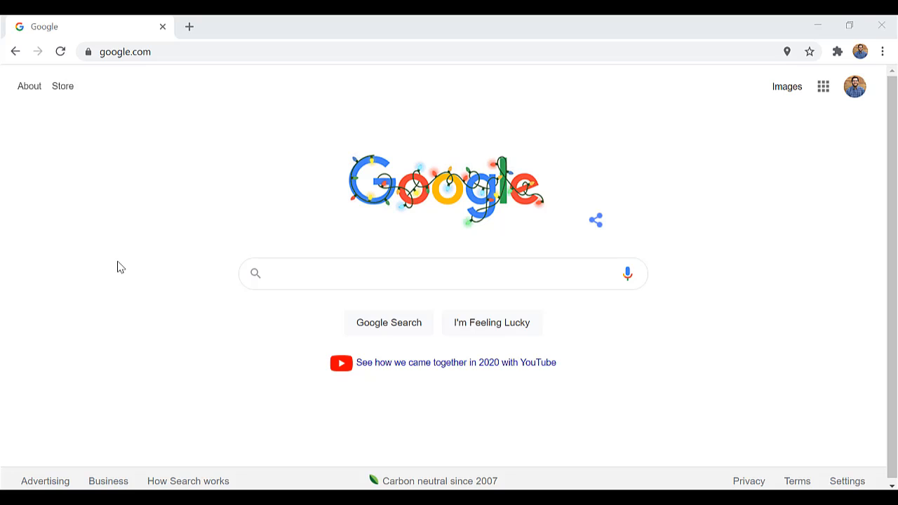
# Create a new blank jam by going to jam.new
pyautogui.click(186, 54)
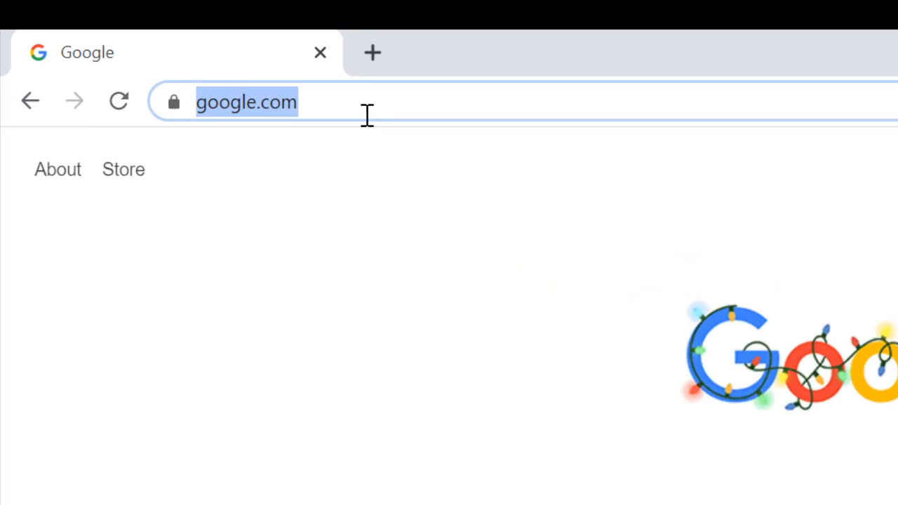
pyautogui.write('jam.new')
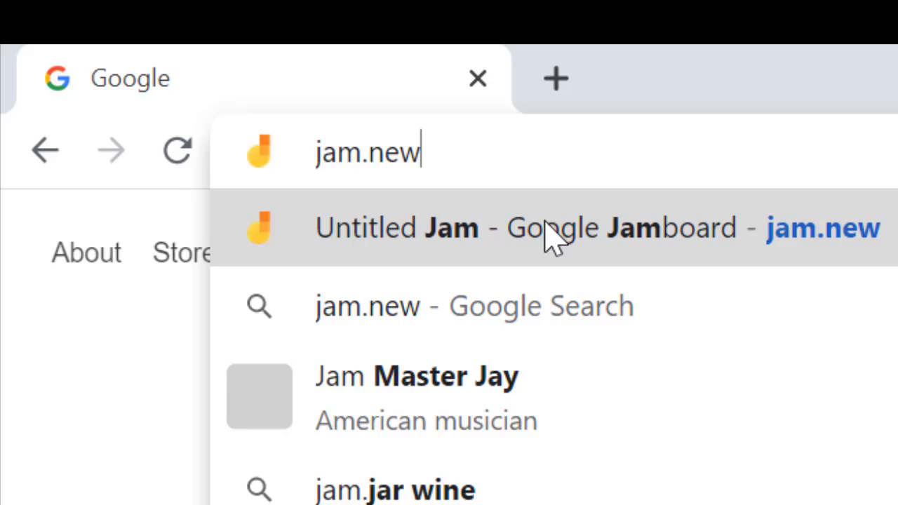
pyautogui.press('Return')
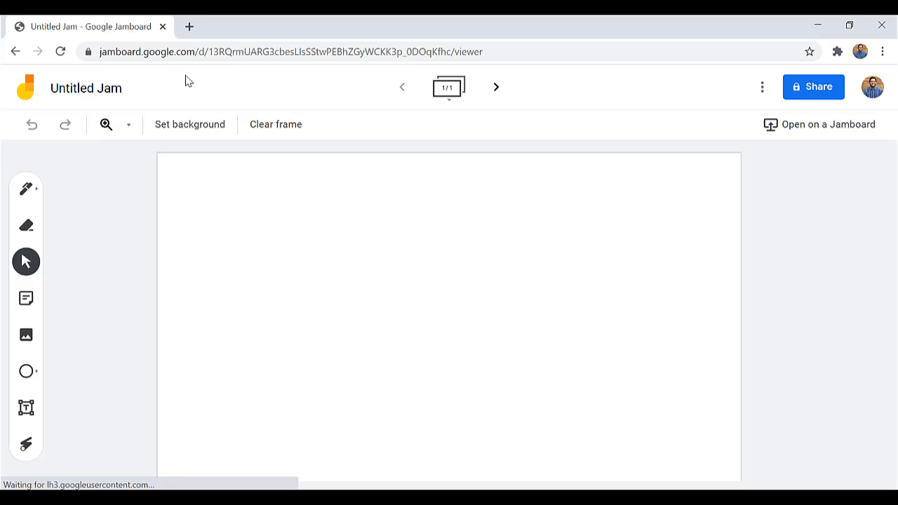
# Open Google Drive in a new browser tab and open the class notes folder
pyautogui.click(189, 26)
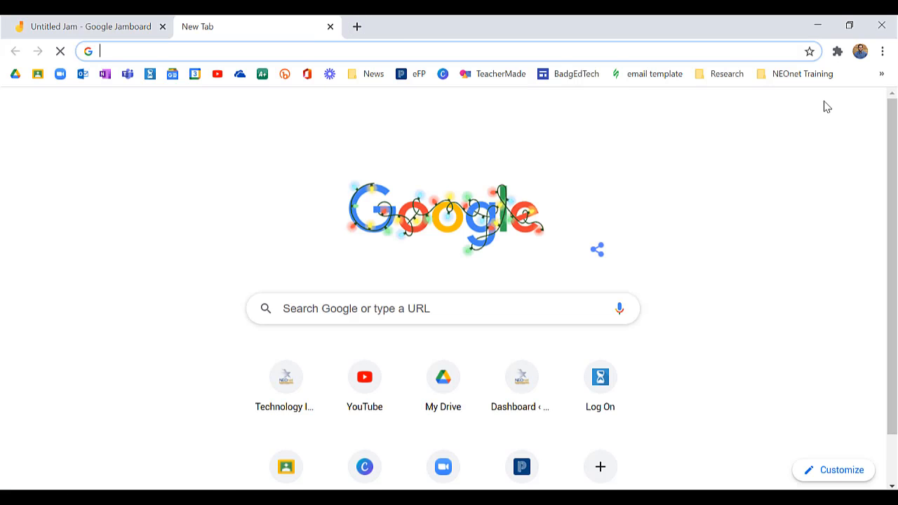
pyautogui.click(826, 113)
pyautogui.click(702, 167)
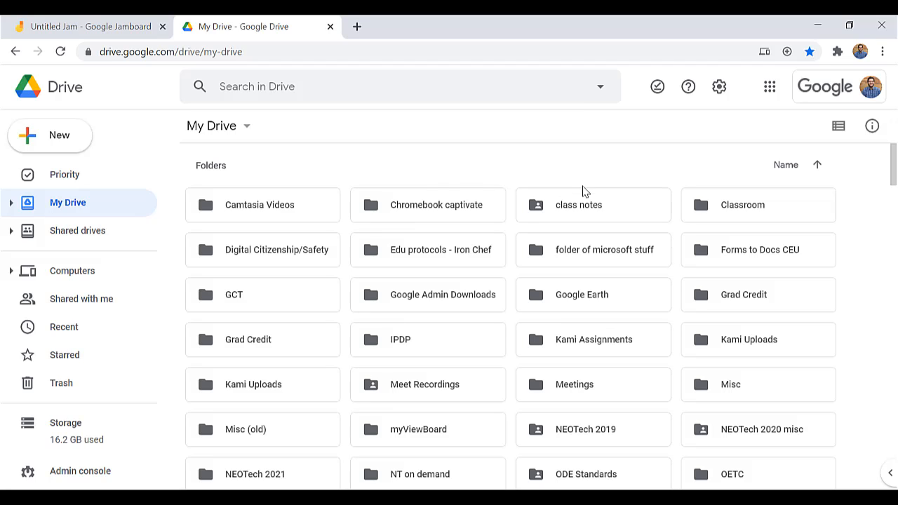
pyautogui.doubleClick(595, 211)
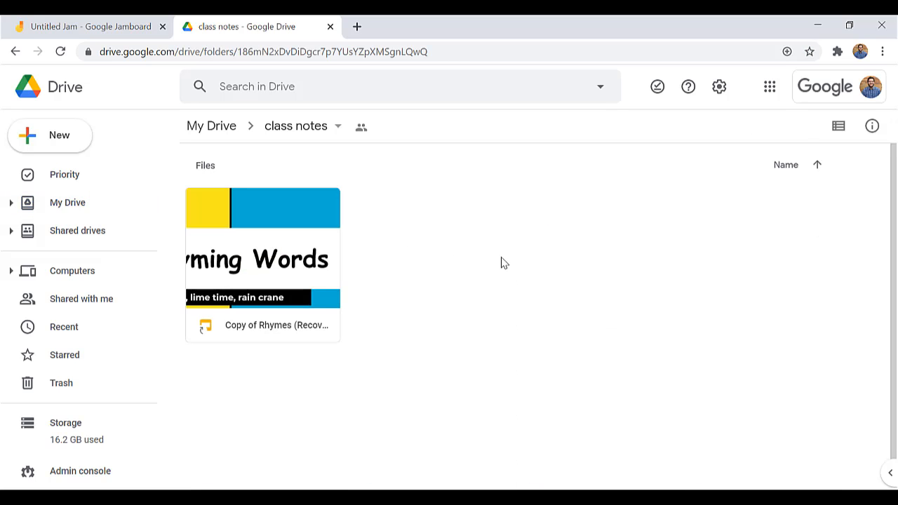
# Create a new Google Jamboard file in the class notes folder, sharing it with the folder's members
pyautogui.click(54, 144)
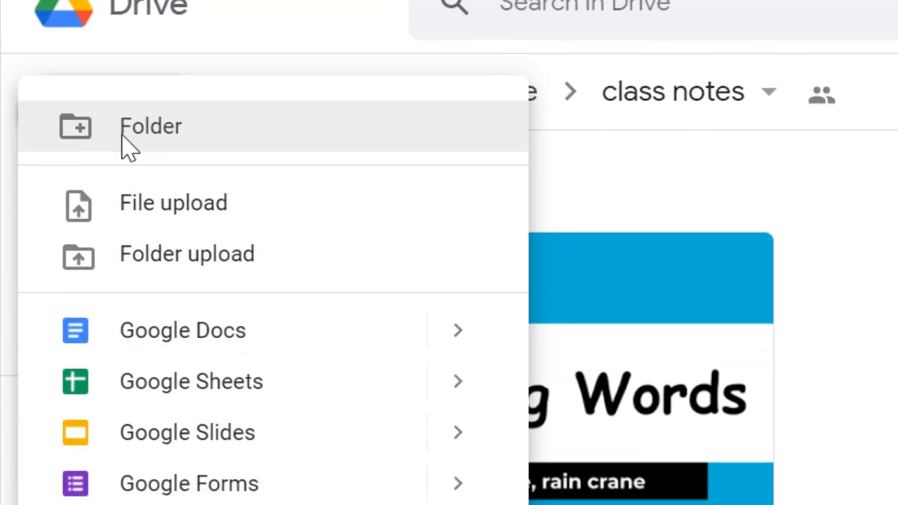
pyautogui.moveTo(256, 266)
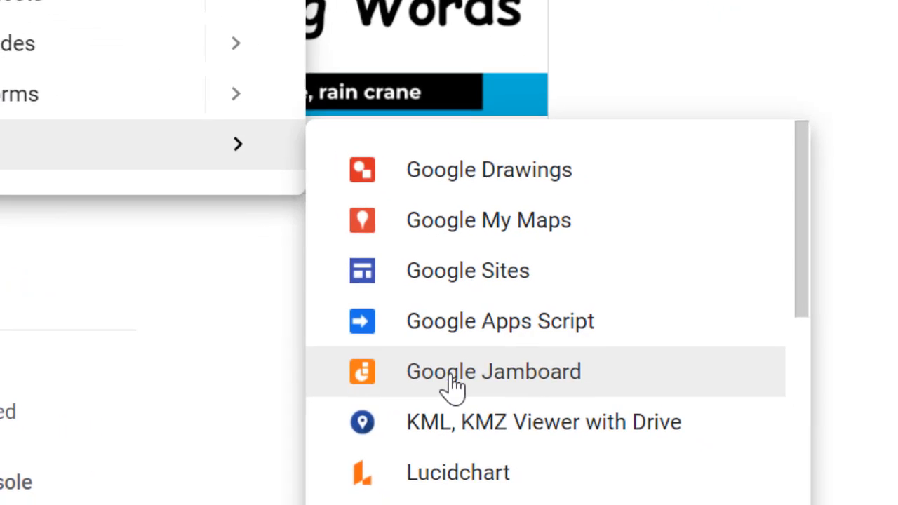
pyautogui.click(403, 410)
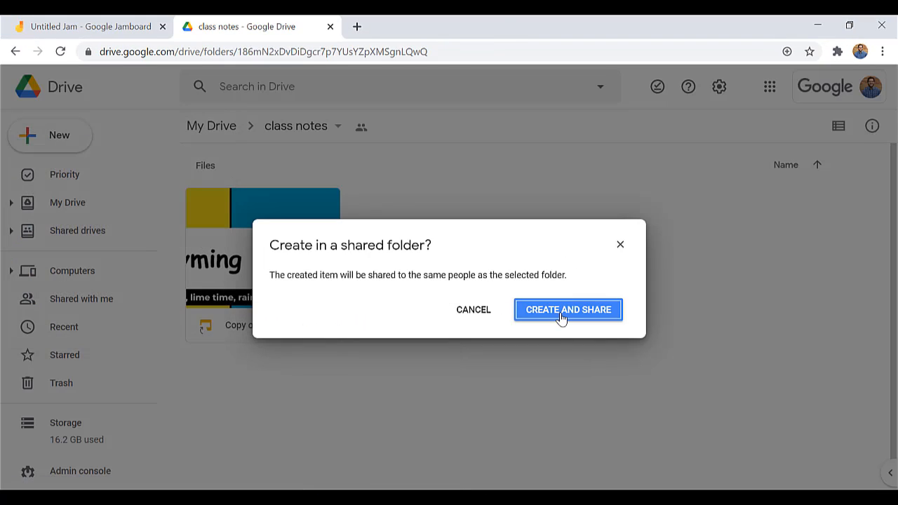
pyautogui.click(564, 314)
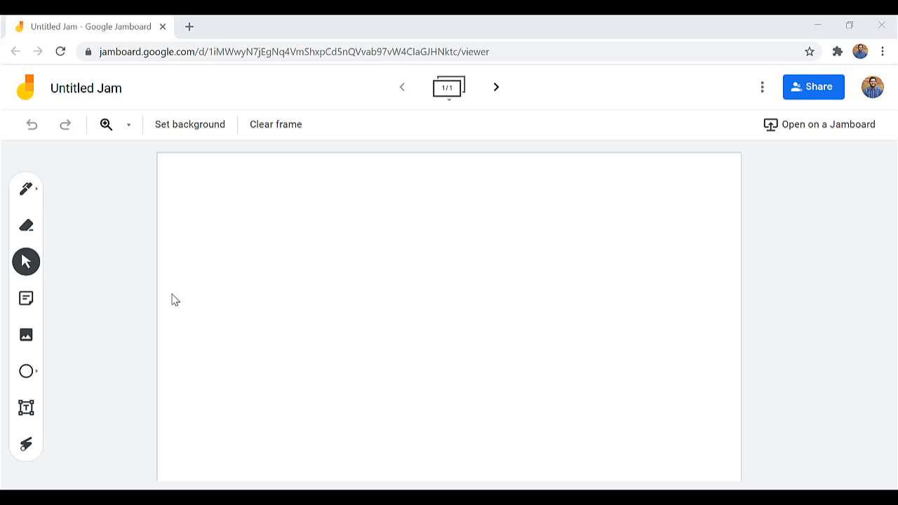
# Rename the untitled jam as Example Jamboard
pyautogui.click(87, 94)
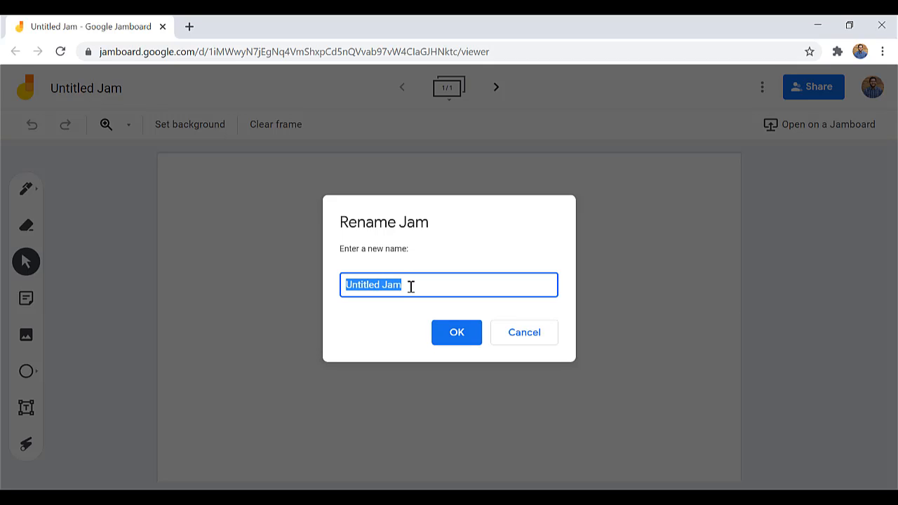
pyautogui.write('Examp')
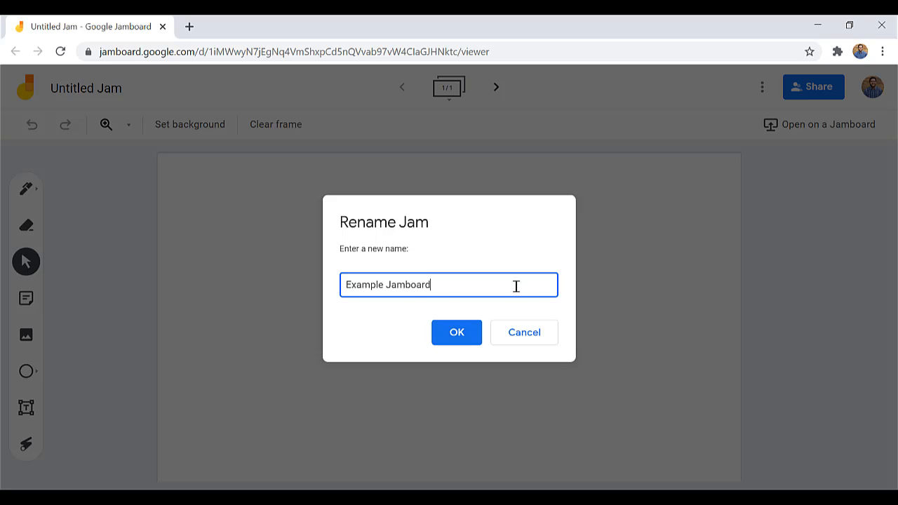
pyautogui.click(467, 335)
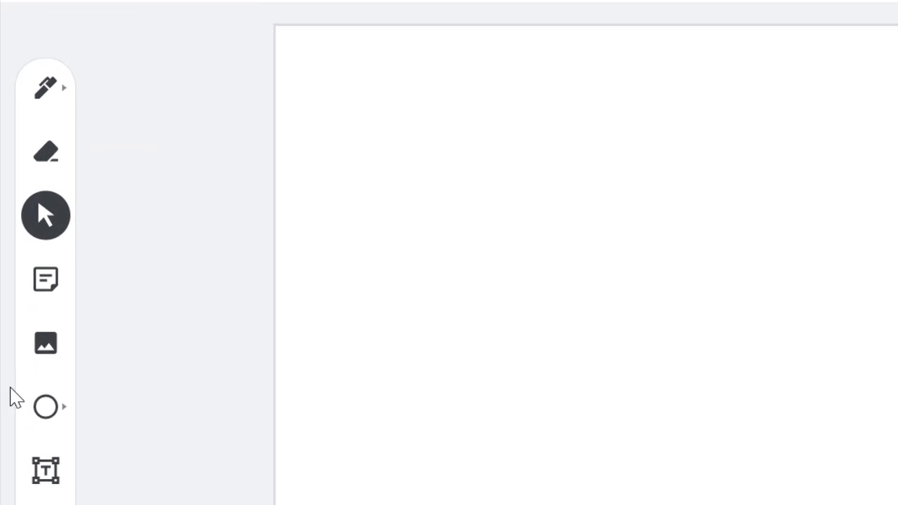
# Examine the available pen types and colours, then try the eraser and return to the Select tool
pyautogui.click(50, 83)
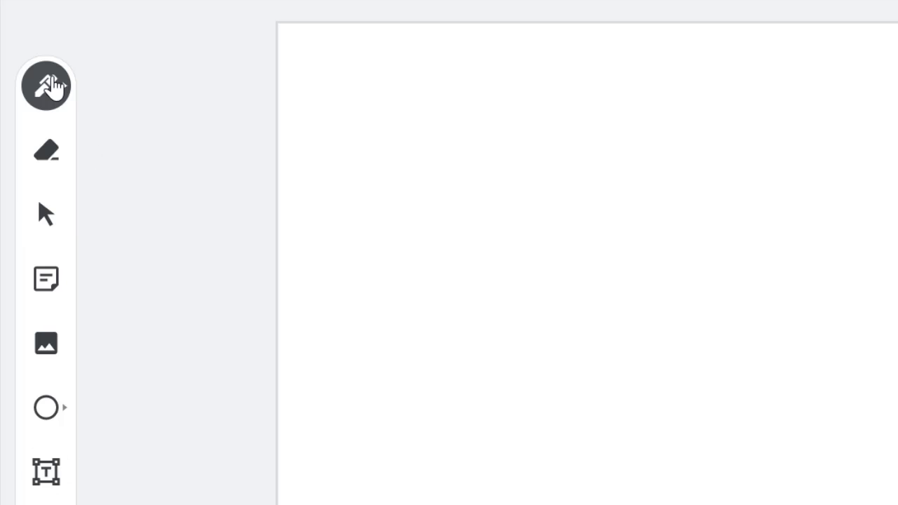
pyautogui.click(50, 84)
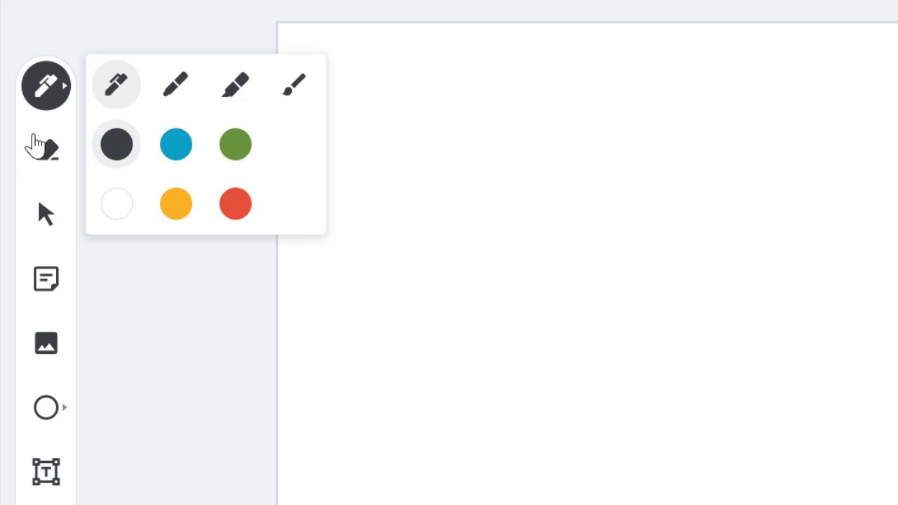
pyautogui.click(39, 163)
pyautogui.click(41, 223)
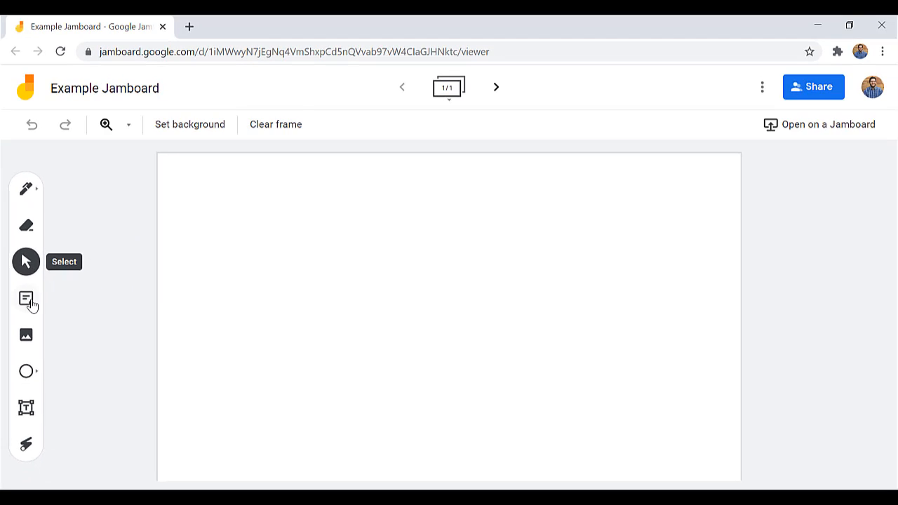
# Examine the sticky note colour choices and the sources offered for adding an image, closing each dialog
pyautogui.click(53, 284)
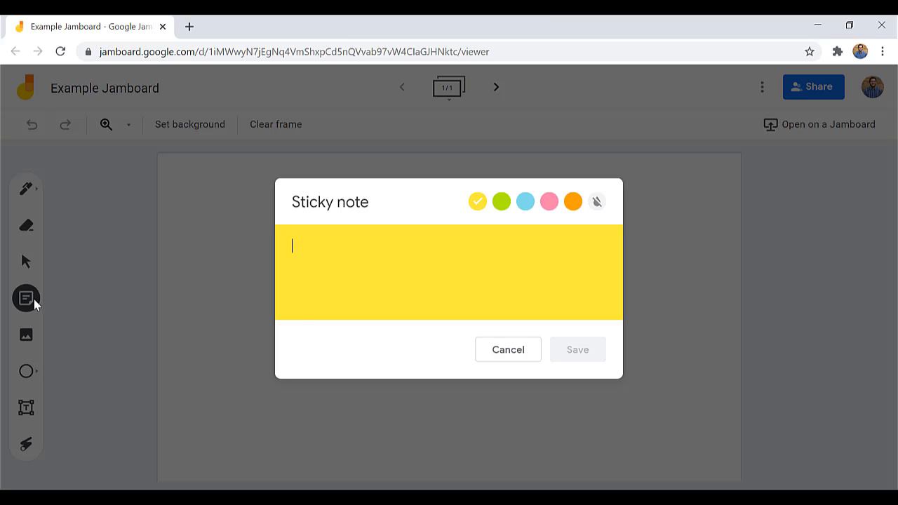
pyautogui.click(500, 357)
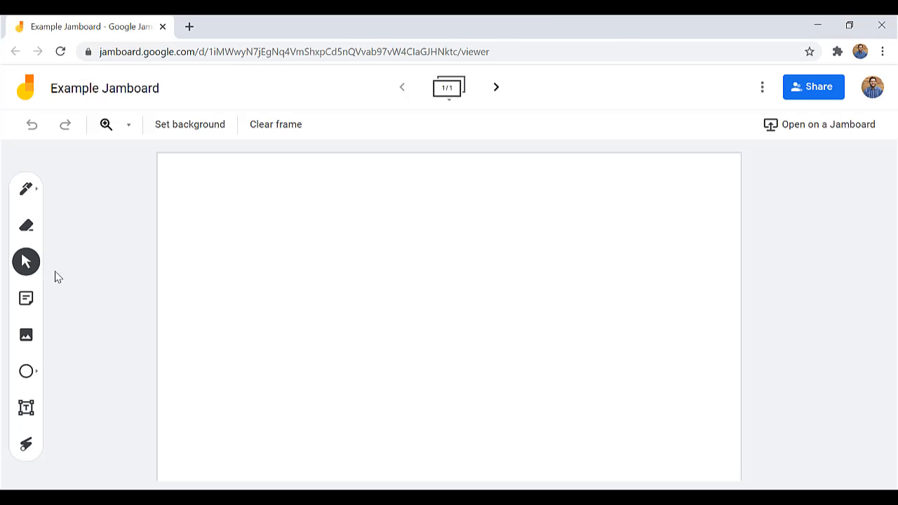
pyautogui.click(26, 336)
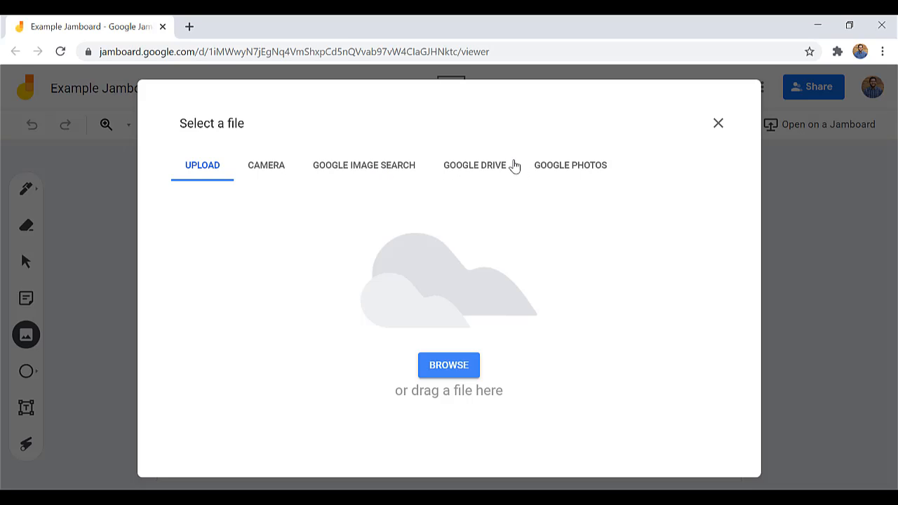
pyautogui.click(718, 123)
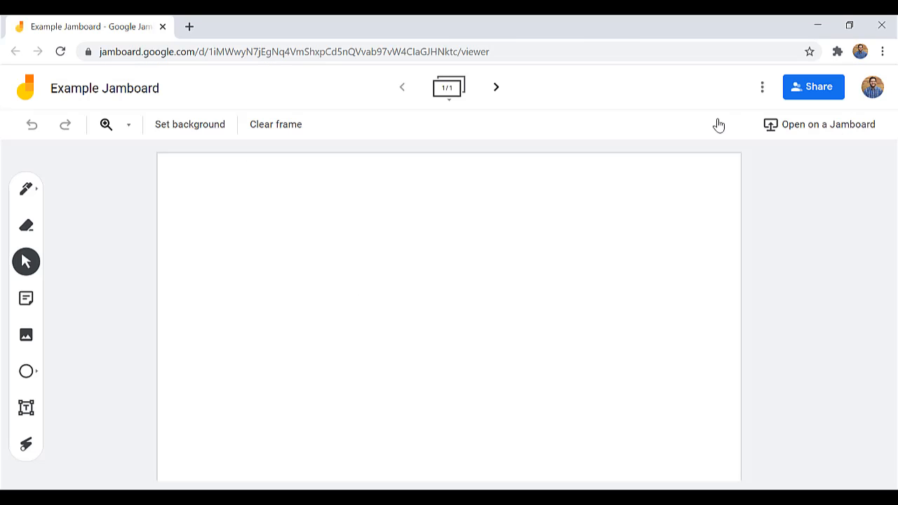
# Draw a large rectangle across the upper-left and middle area of the frame using the square shape
pyautogui.click(29, 374)
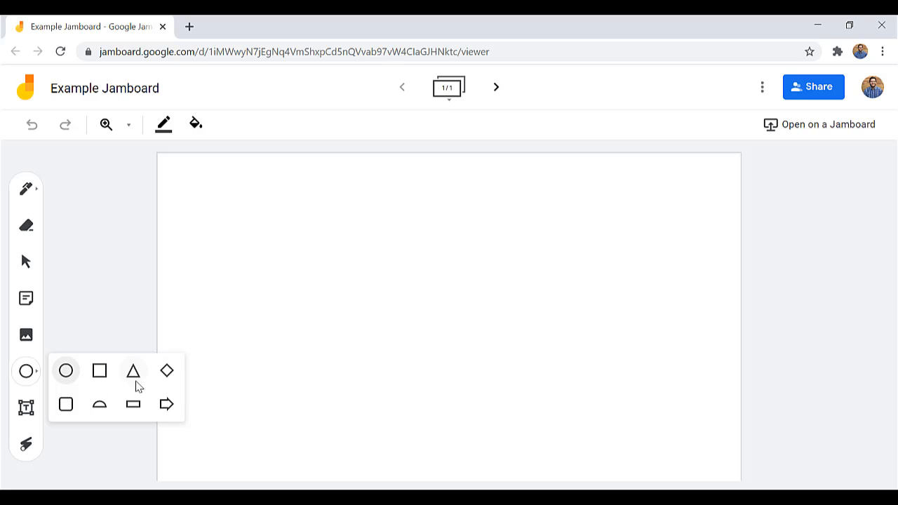
pyautogui.click(99, 372)
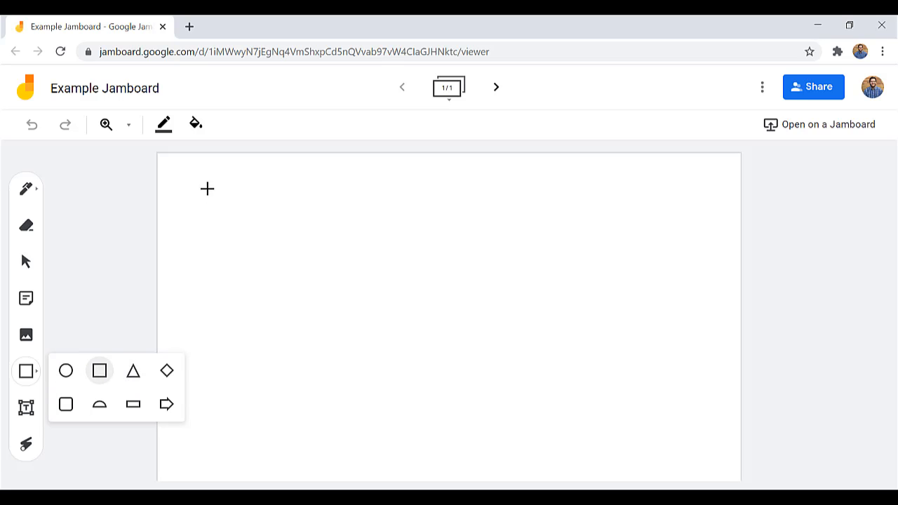
pyautogui.moveTo(207, 188)
pyautogui.mouseDown()
pyautogui.moveTo(496, 341)
pyautogui.moveTo(545, 400)
pyautogui.mouseUp()
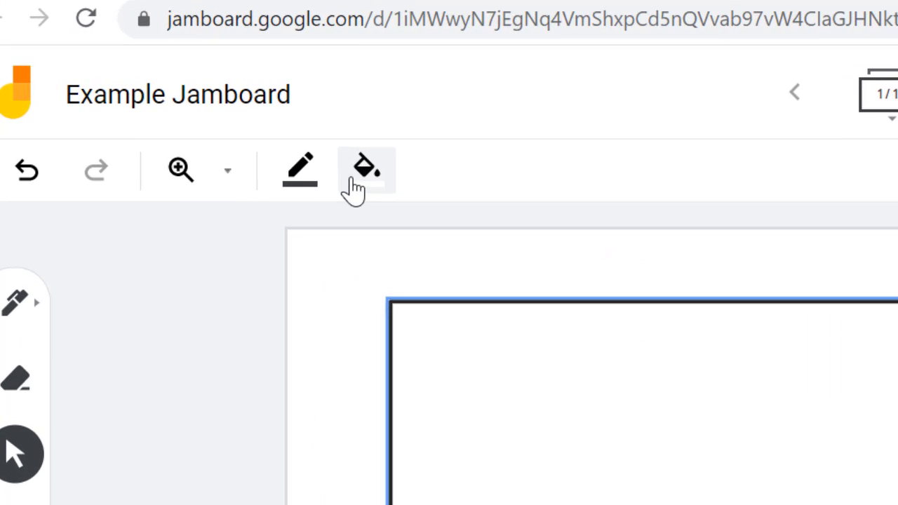
# Give the rectangle a light blue fill and a darker blue border, and deselect it
pyautogui.click(358, 184)
pyautogui.click(436, 237)
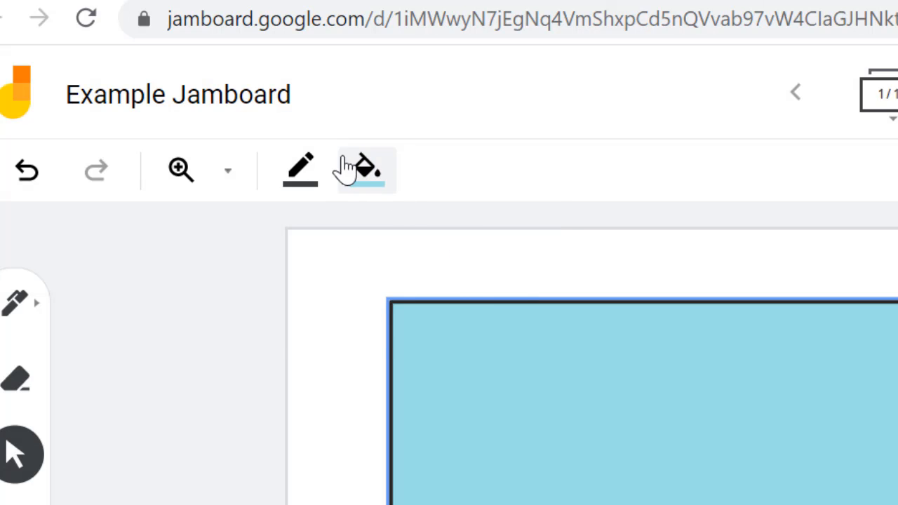
pyautogui.click(317, 169)
pyautogui.click(375, 240)
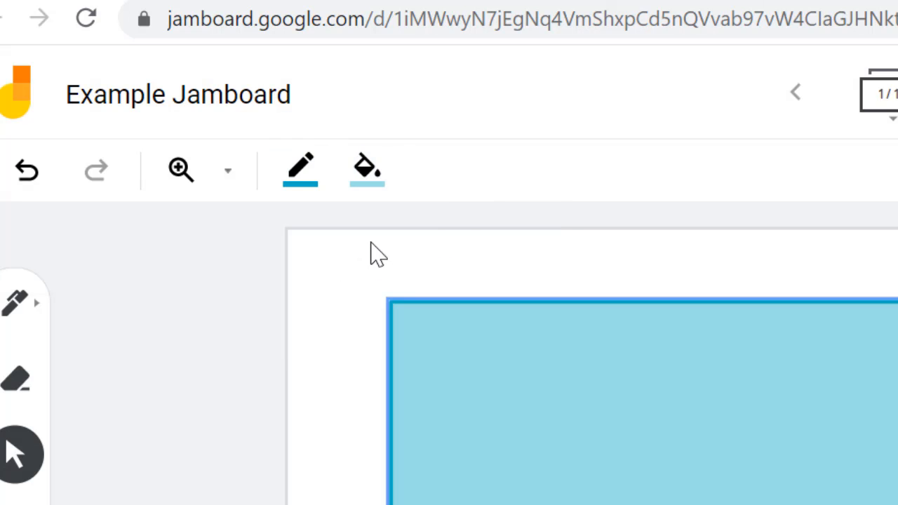
pyautogui.click(326, 288)
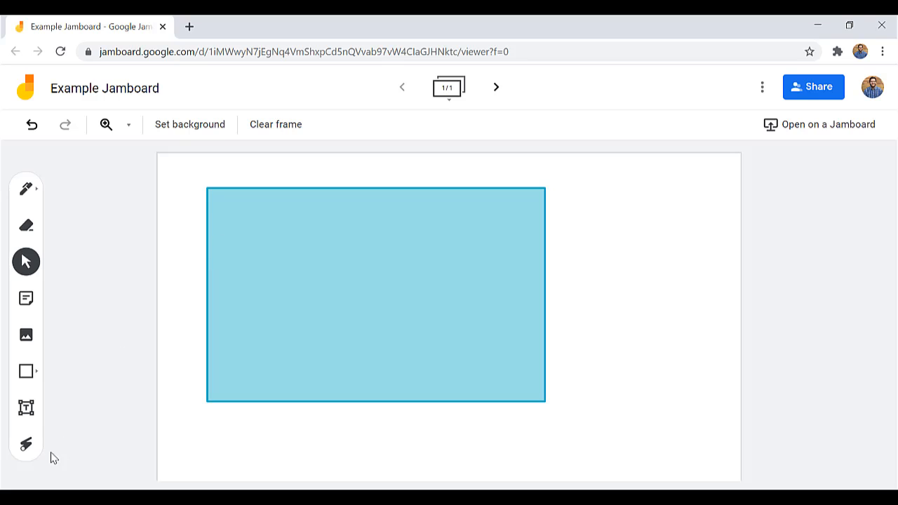
# Add an enlarged text box reading "Hello" to the right of the blue rectangle, near the frame's upper edge
pyautogui.click(26, 410)
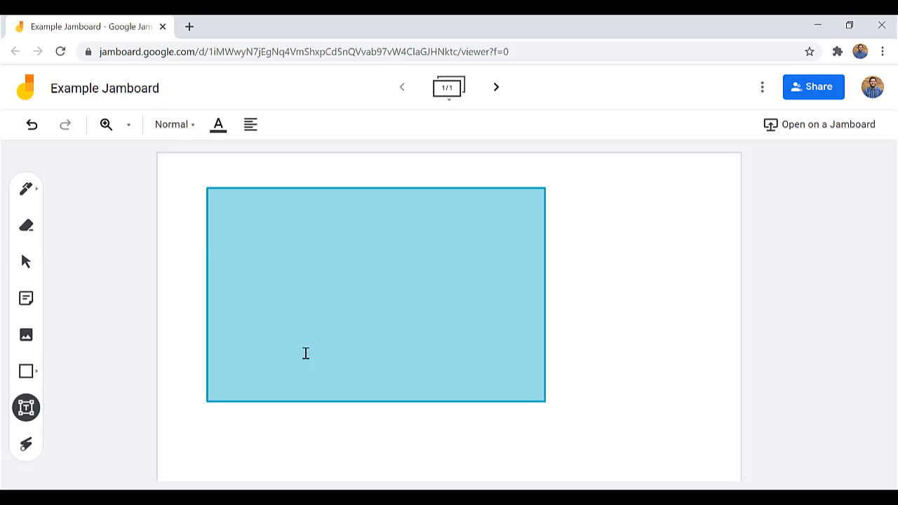
pyautogui.click(609, 217)
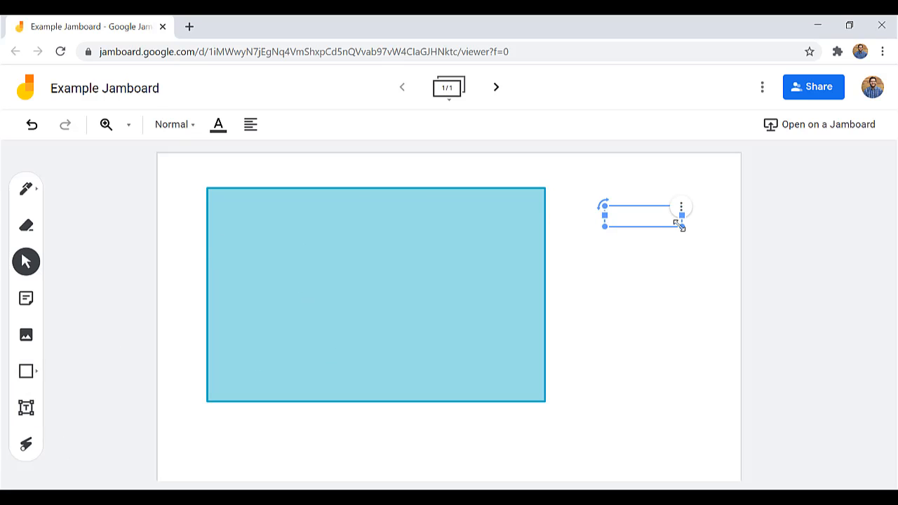
pyautogui.moveTo(682, 227); pyautogui.dragTo(740, 242)
pyautogui.moveTo(651, 206); pyautogui.dragTo(634, 185)
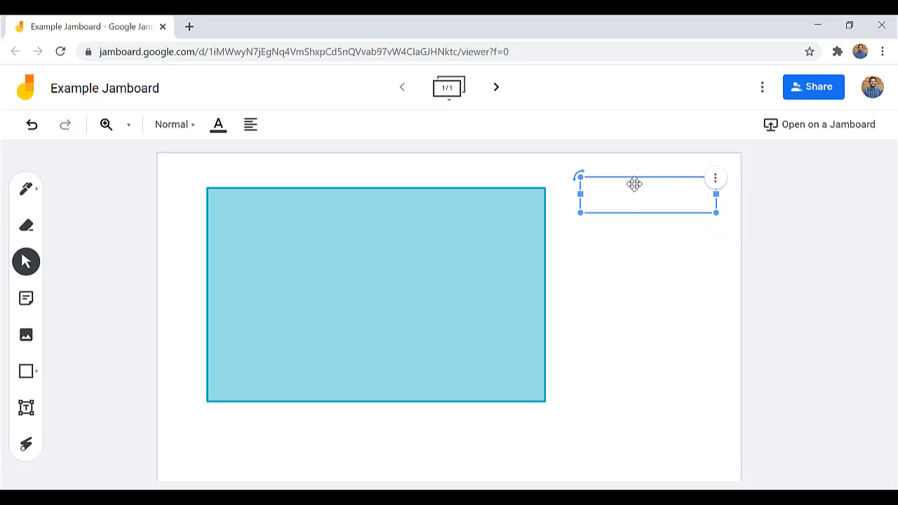
pyautogui.write('Hello')
pyautogui.click(644, 261)
pyautogui.moveTo(660, 196); pyautogui.dragTo(671, 170)
pyautogui.click(674, 260)
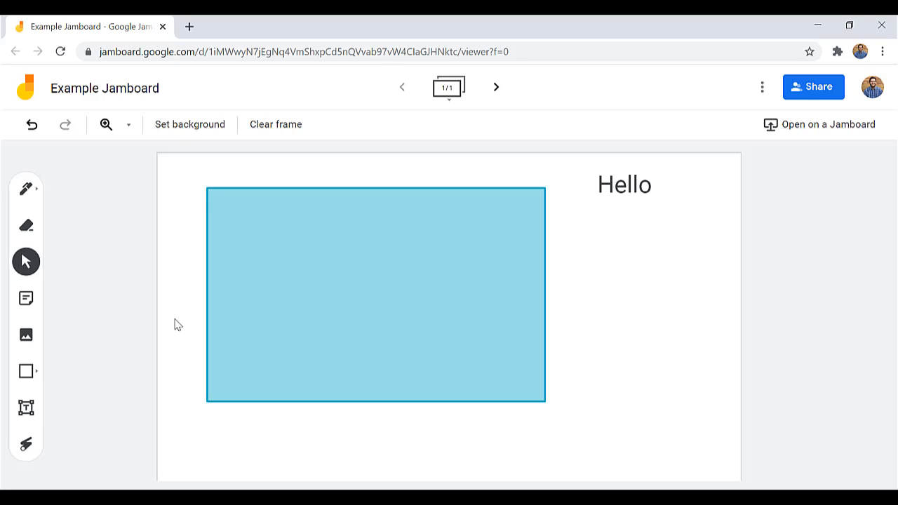
# Point out the Hello text and the blue rectangle by drawing temporary loops around and over them with the Laser tool
pyautogui.click(28, 454)
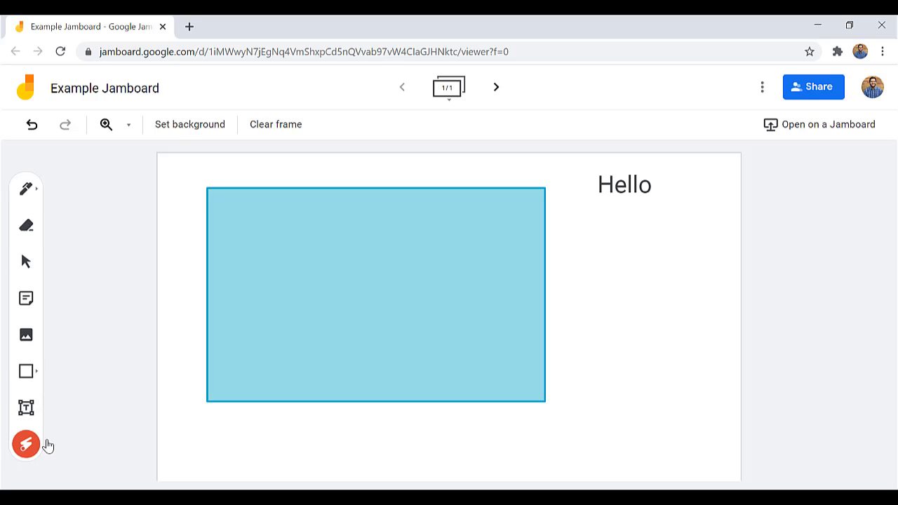
pyautogui.moveTo(674, 178)
pyautogui.mouseDown()
pyautogui.moveTo(661, 170)
pyautogui.moveTo(668, 218)
pyautogui.moveTo(596, 187)
pyautogui.mouseUp()
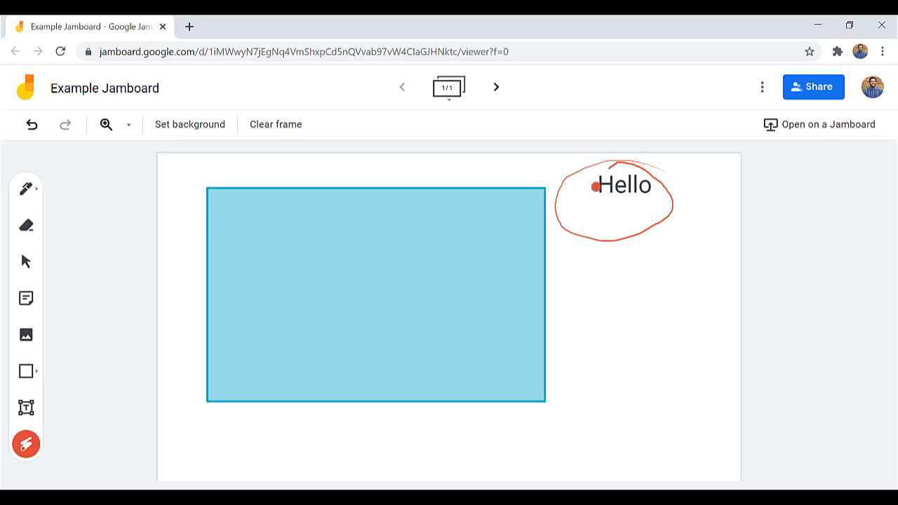
pyautogui.moveTo(492, 191)
pyautogui.mouseDown()
pyautogui.moveTo(437, 207)
pyautogui.moveTo(381, 325)
pyautogui.moveTo(391, 331)
pyautogui.mouseUp()
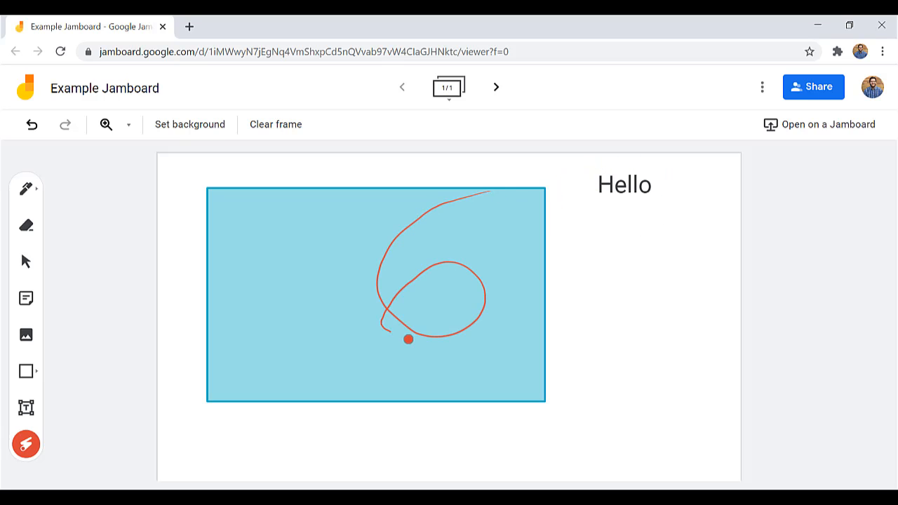
pyautogui.moveTo(694, 167)
pyautogui.mouseDown()
pyautogui.moveTo(582, 194)
pyautogui.moveTo(625, 164)
pyautogui.mouseUp()
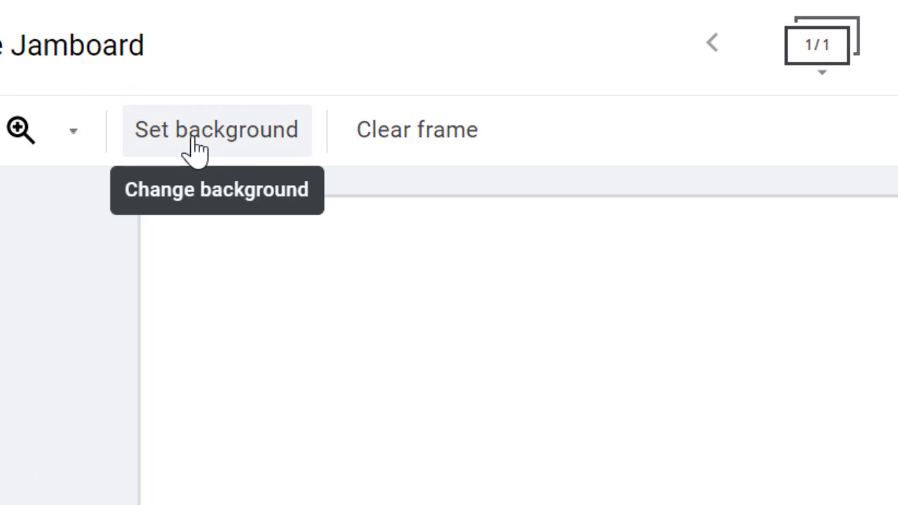
# Try the dotted, lined and blue grid backgrounds one after another on the frame
pyautogui.click(242, 133)
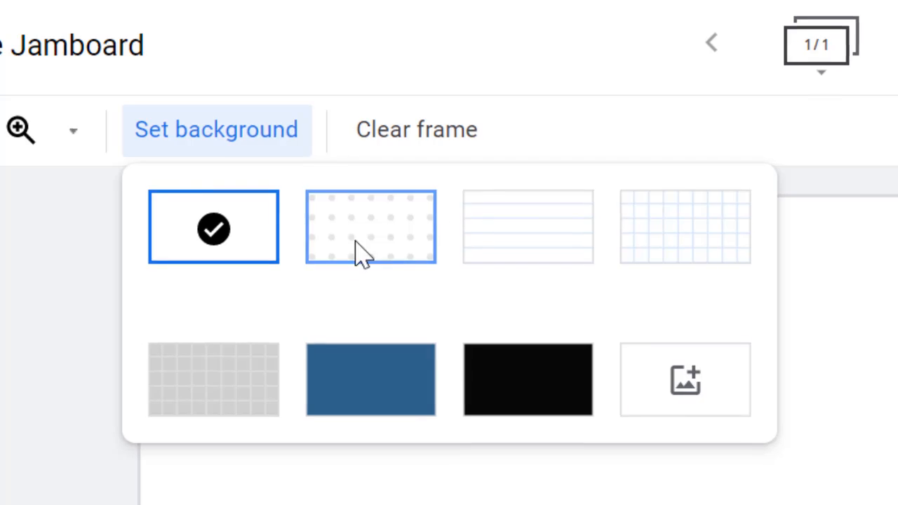
pyautogui.click(351, 251)
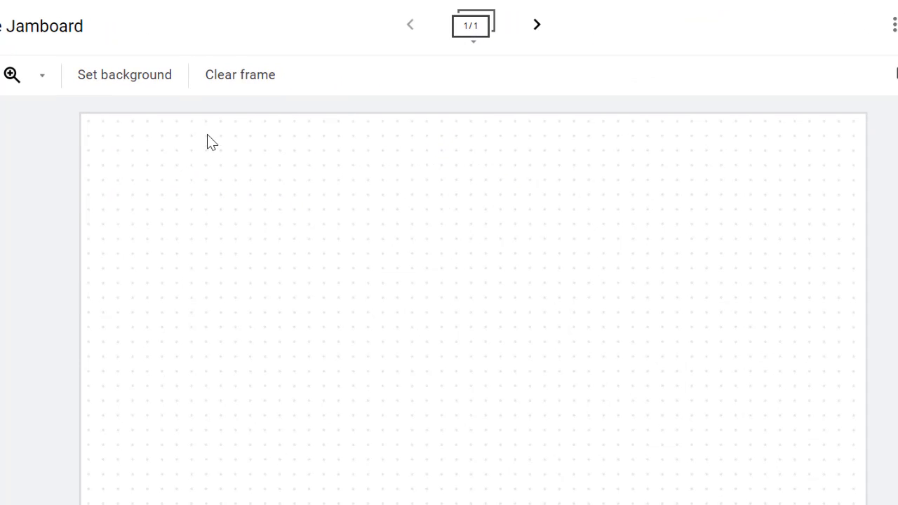
pyautogui.click(127, 82)
pyautogui.click(273, 136)
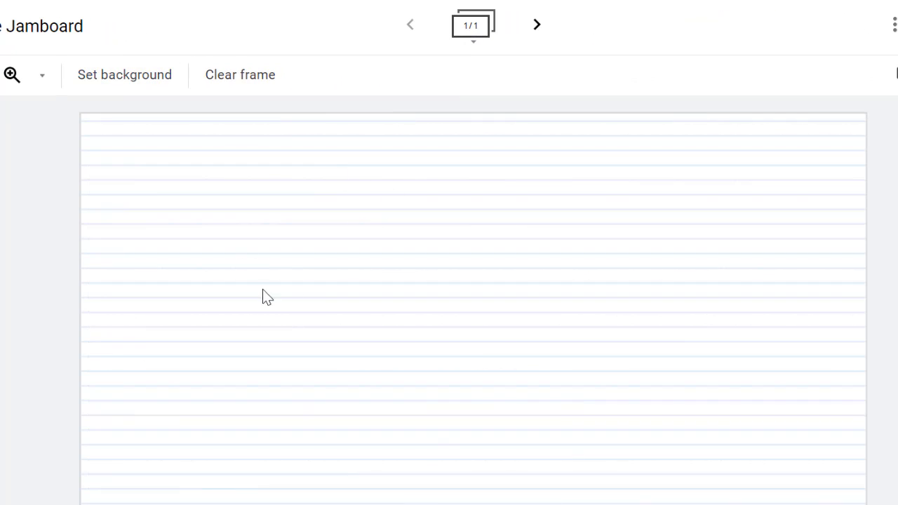
pyautogui.click(136, 80)
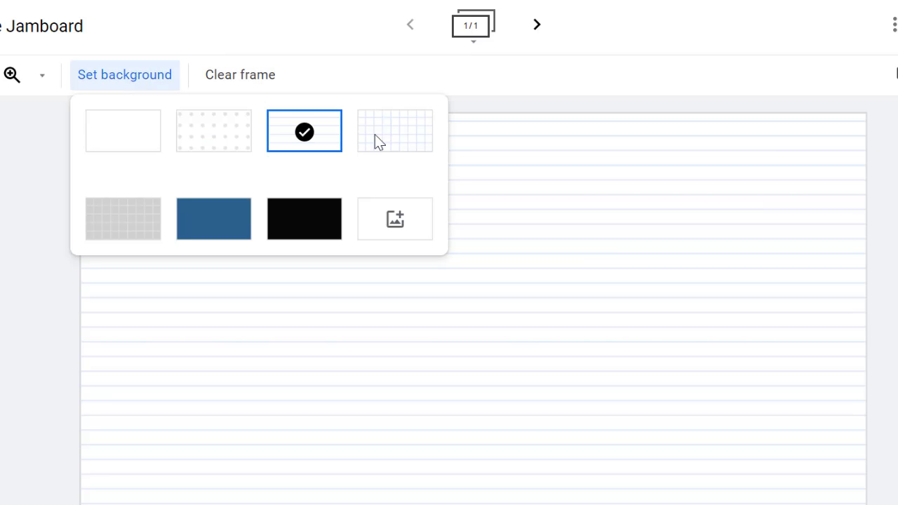
pyautogui.click(377, 137)
# Try the gray grid background and the solid black background on the frame
pyautogui.click(139, 83)
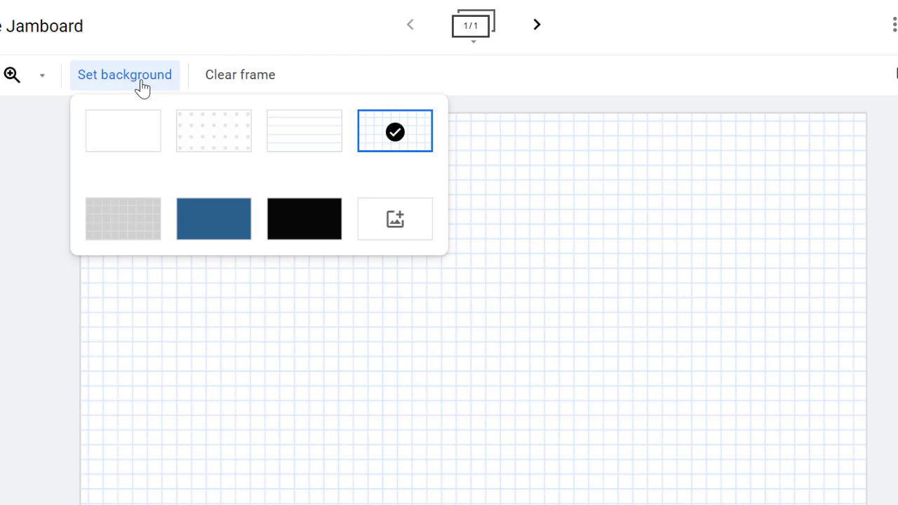
pyautogui.click(139, 226)
pyautogui.click(123, 76)
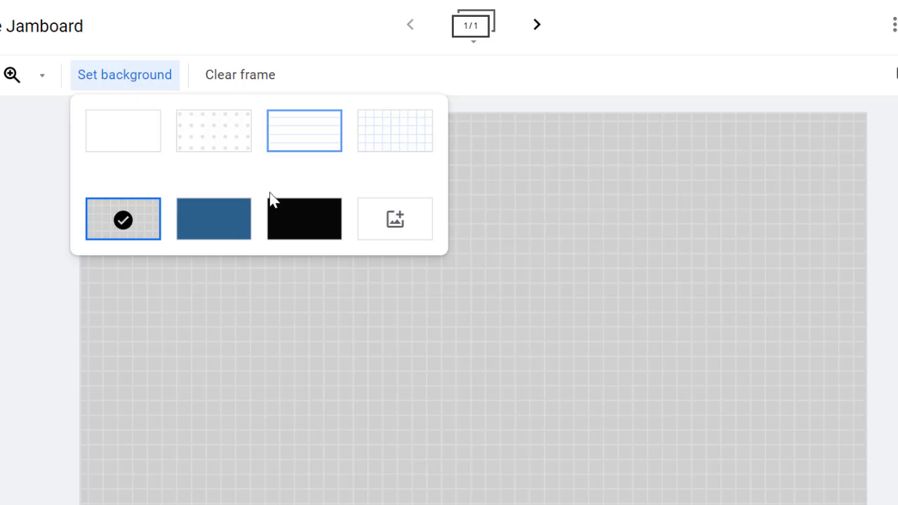
pyautogui.click(277, 209)
# Search Google Images for "venn diagram" as the source of a custom frame background
pyautogui.click(131, 82)
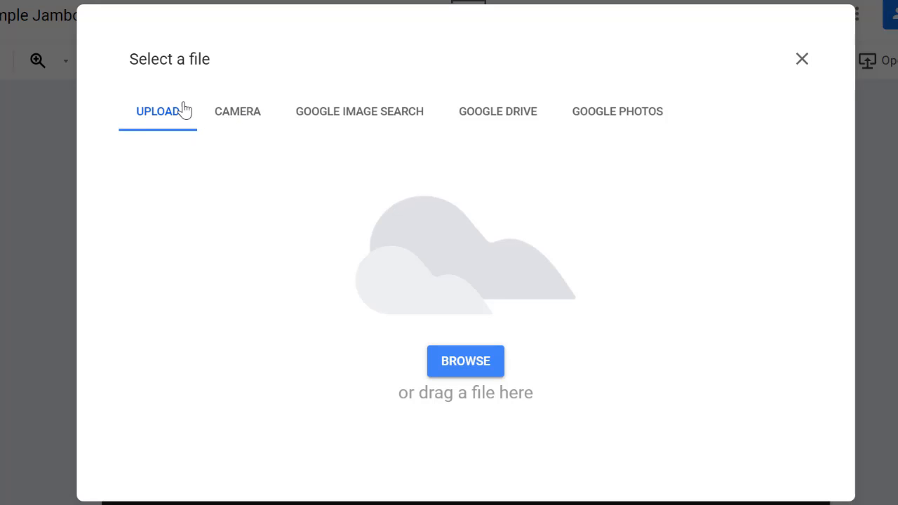
pyautogui.click(351, 115)
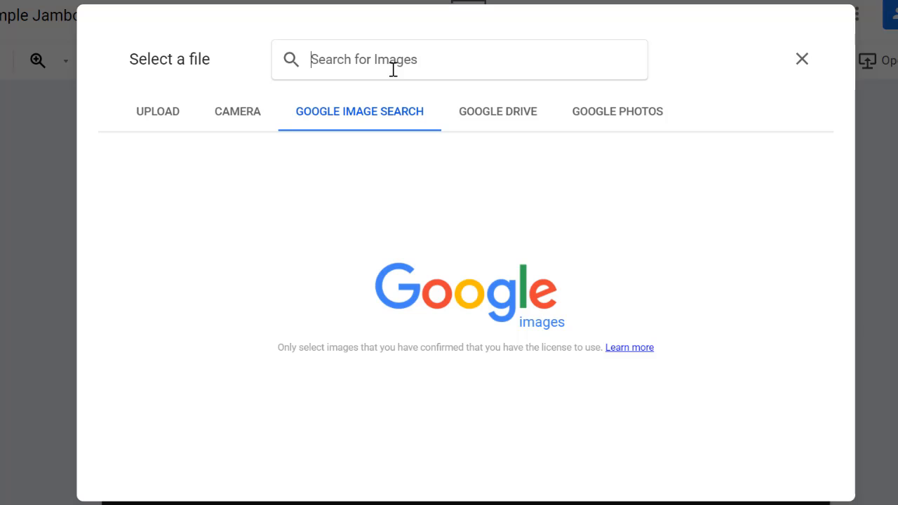
pyautogui.write('venn diagram')
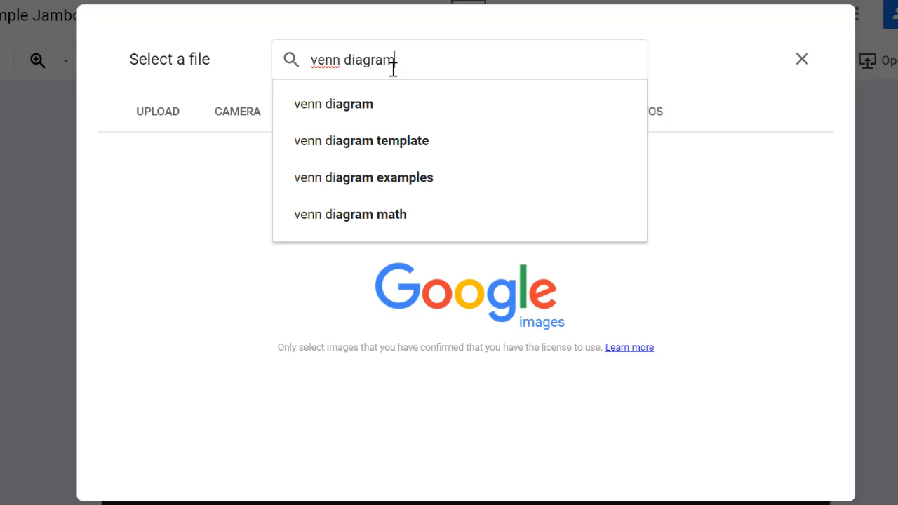
pyautogui.press('Return')
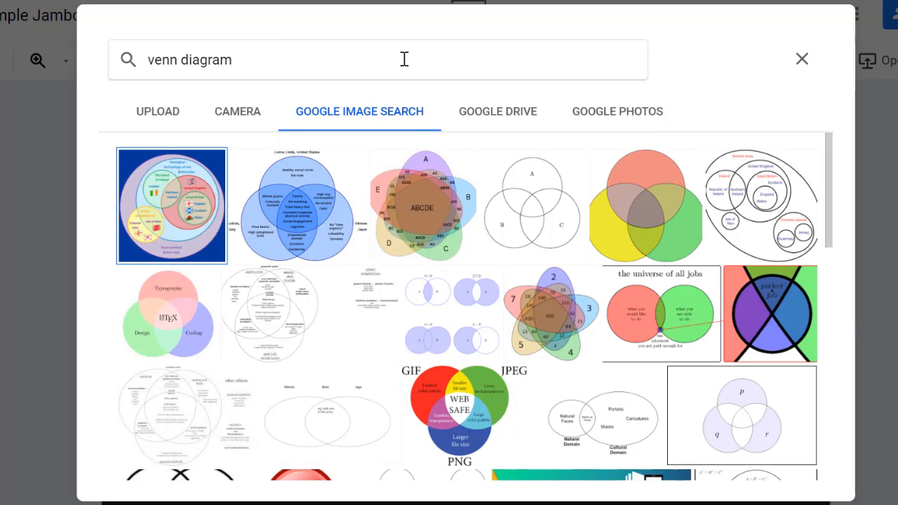
# Set the two-circle Venn diagram with the red intersection and black frame as the background image
pyautogui.scroll(-2, 368, 193)
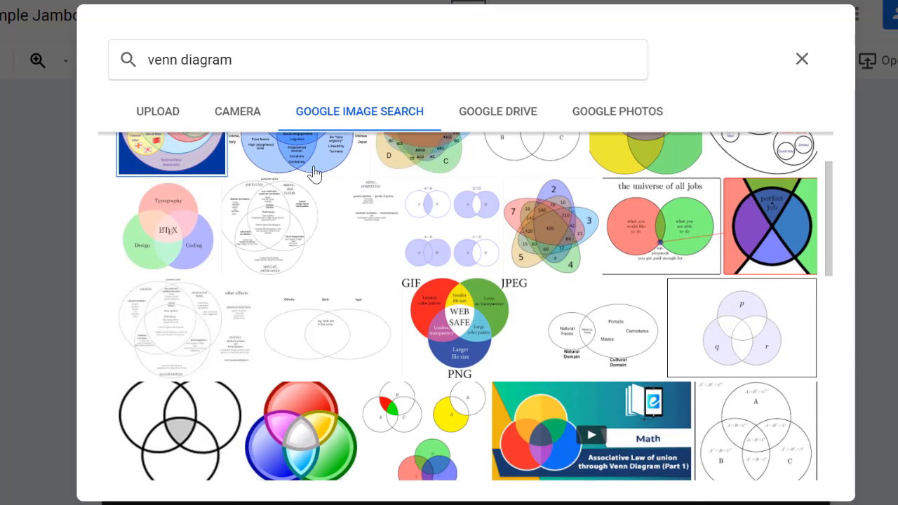
pyautogui.scroll(-2, 315, 175)
pyautogui.scroll(-6, 314, 175)
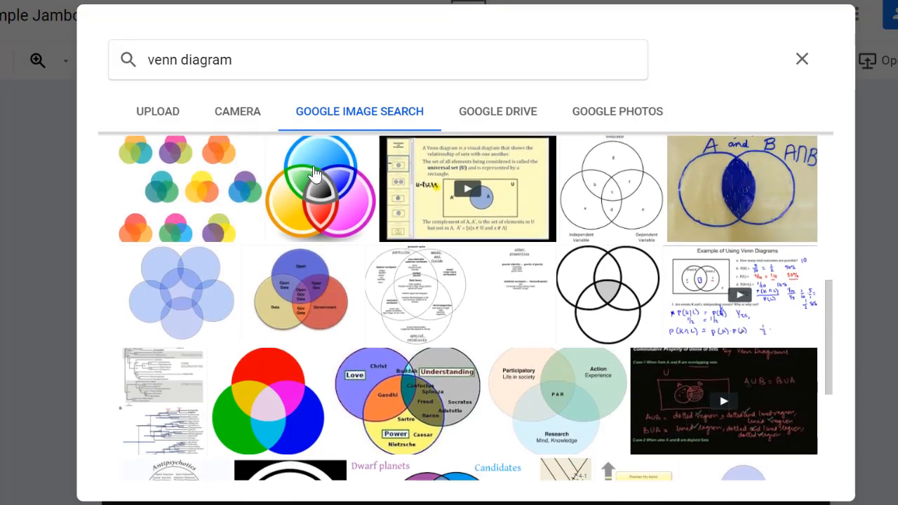
pyautogui.scroll(-3, 314, 175)
pyautogui.scroll(-3, 312, 176)
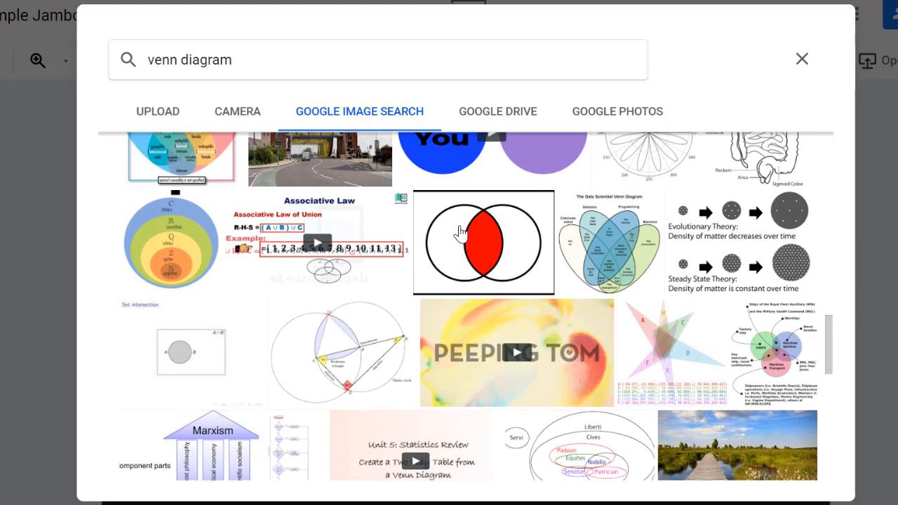
pyautogui.click(461, 234)
pyautogui.click(730, 456)
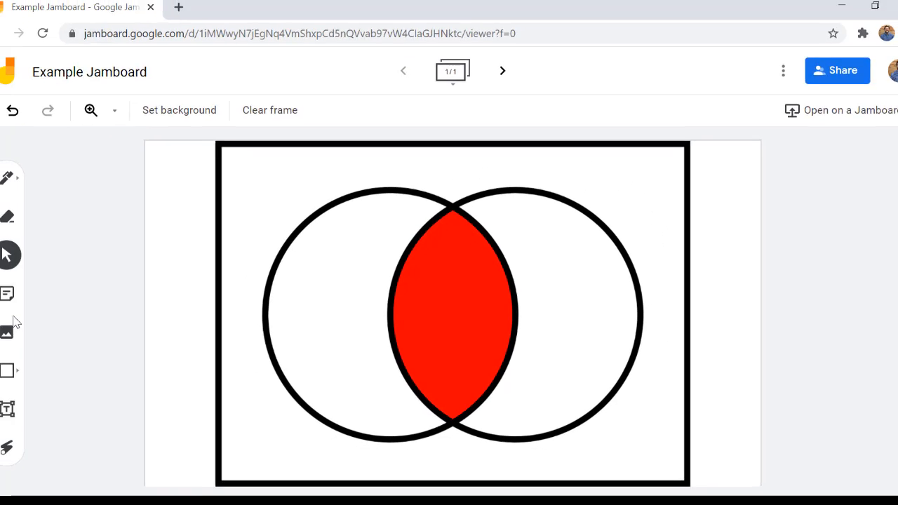
# Add a yellow sticky note reading "a" to the frame
pyautogui.click(7, 300)
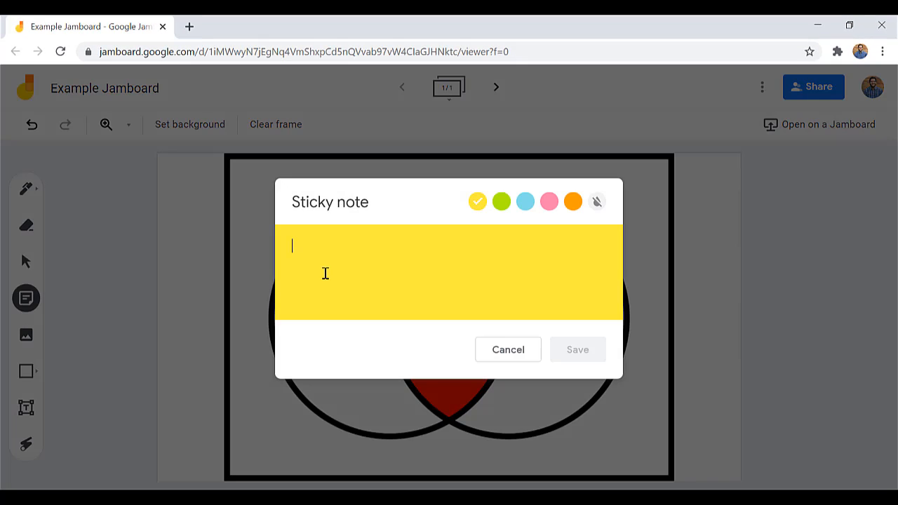
pyautogui.write('a')
pyautogui.click(578, 350)
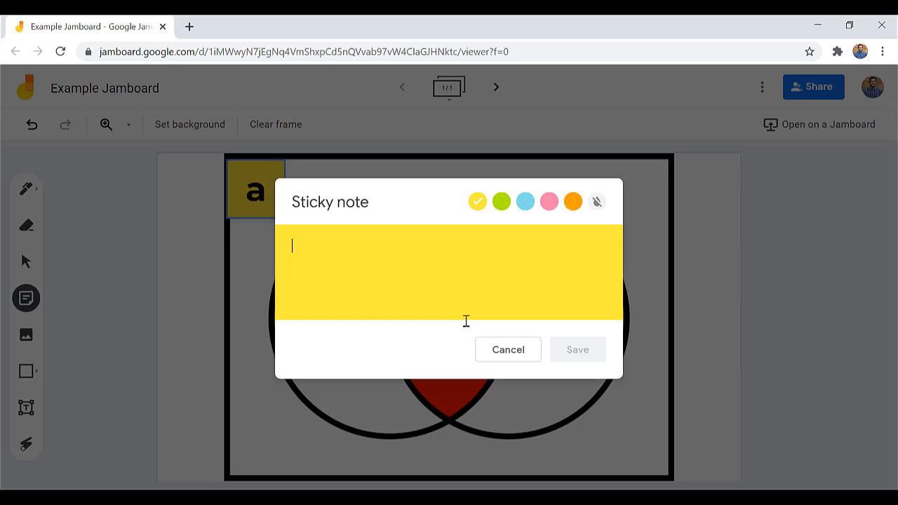
pyautogui.click(537, 355)
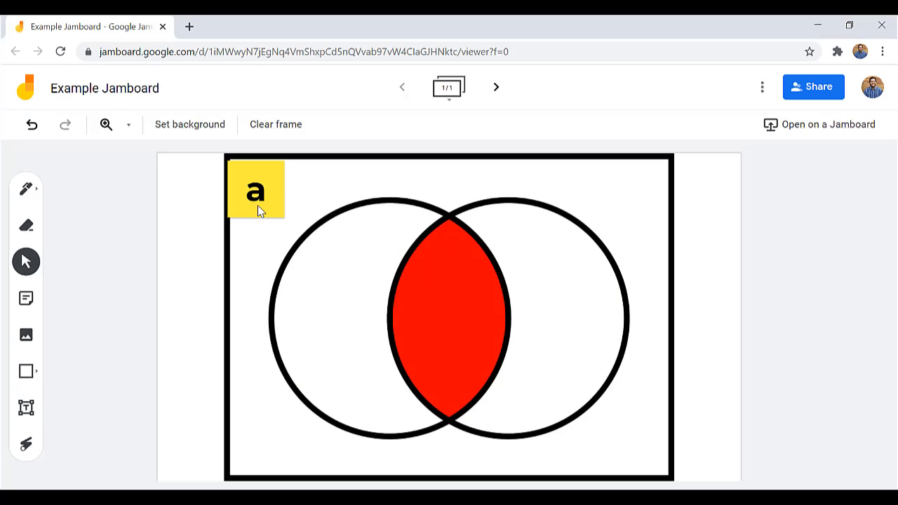
# Move the "a" sticky note over the Venn diagram's circles, and delete it
pyautogui.moveTo(262, 203); pyautogui.dragTo(398, 297)
pyautogui.click(420, 301)
pyautogui.click(446, 283)
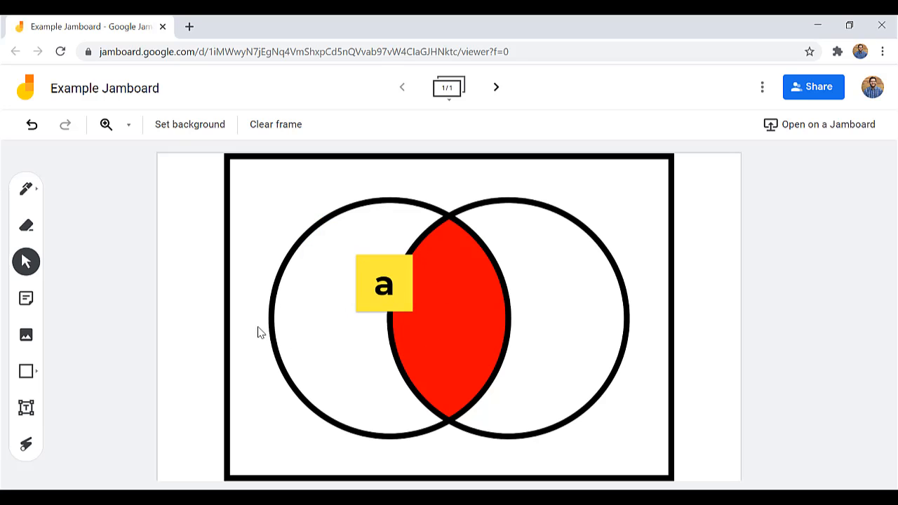
pyautogui.click(364, 284)
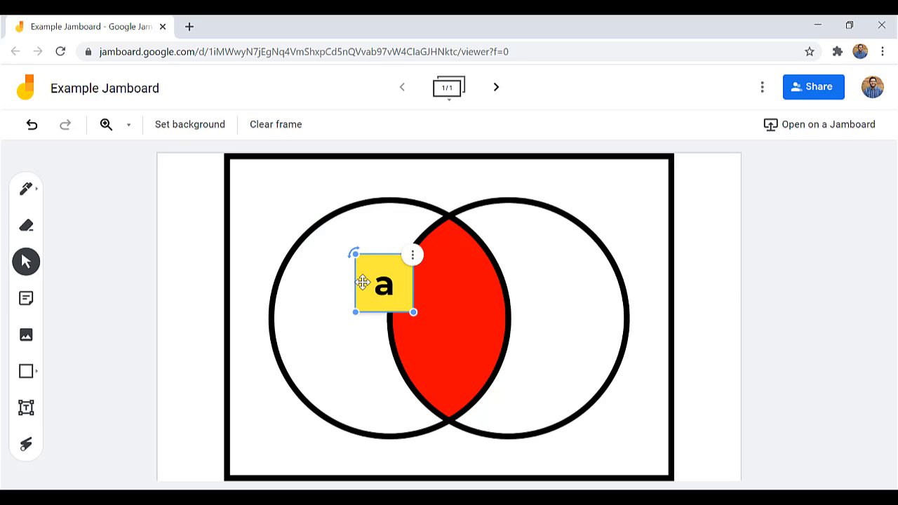
pyautogui.press('Delete')
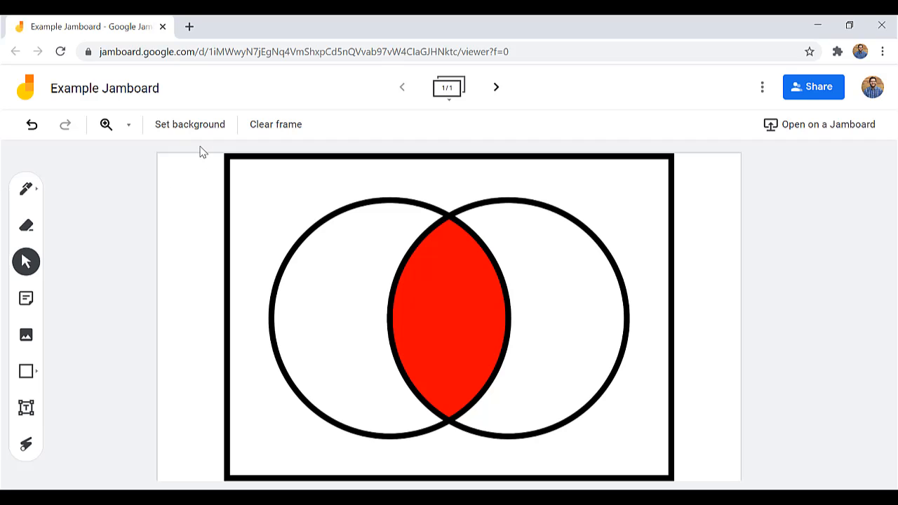
# Search Google for "venn diagram" in a new browser tab and show the image results
pyautogui.click(189, 27)
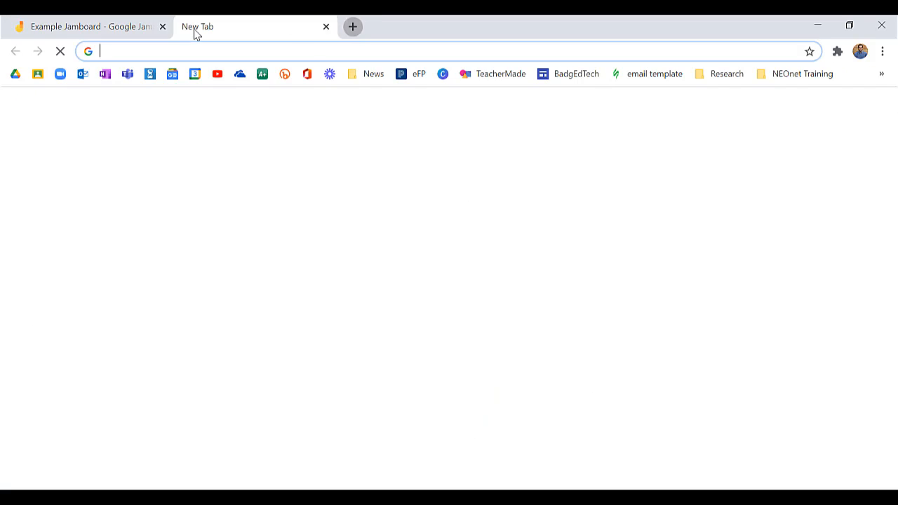
pyautogui.write('venn d')
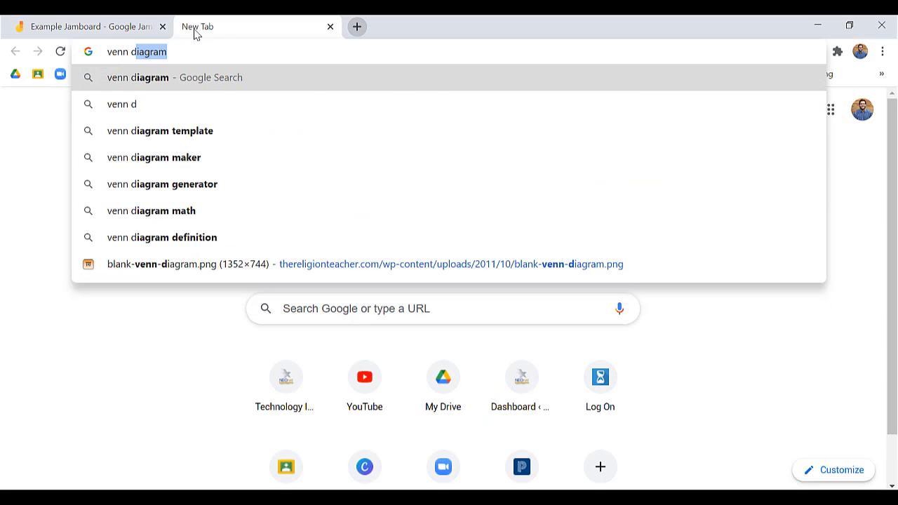
pyautogui.press('Return')
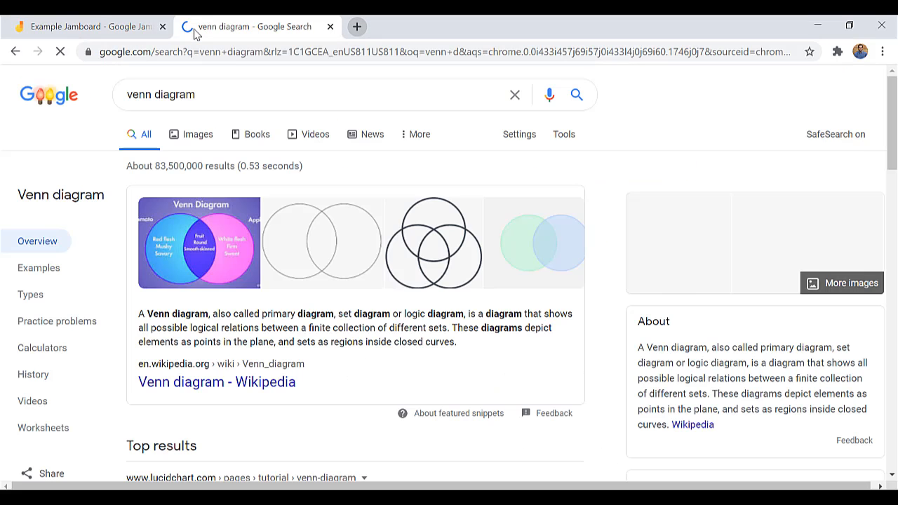
pyautogui.click(202, 140)
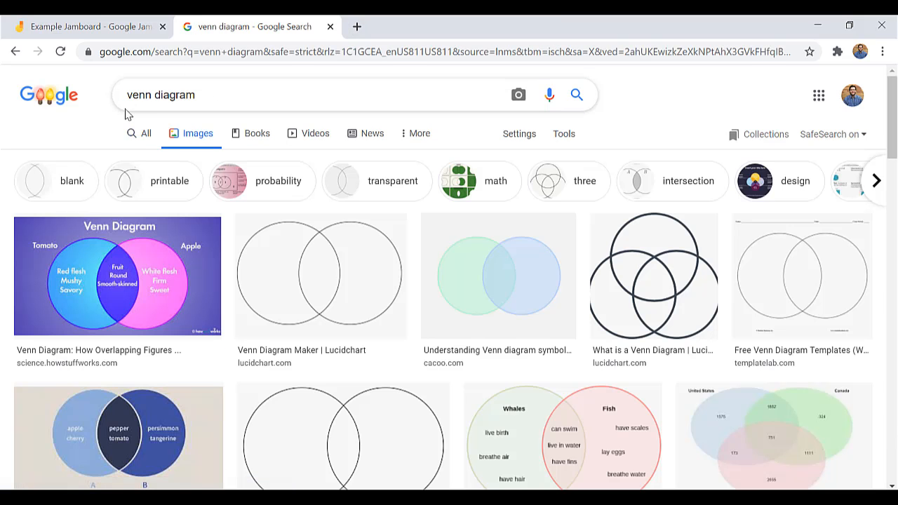
# Open the blank two-circle Venn diagram from thereligionteacher.com as a full-size image in its own browser tab
pyautogui.scroll(-1, 334, 340)
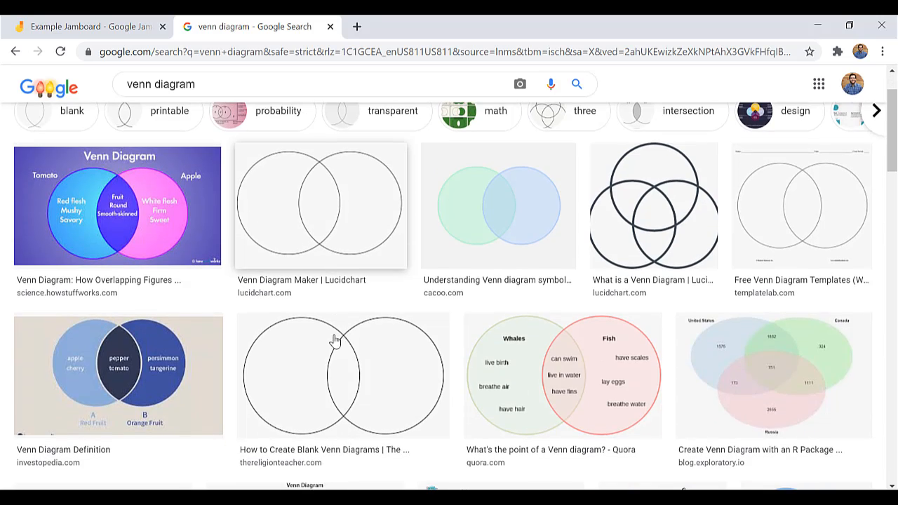
pyautogui.click(337, 366)
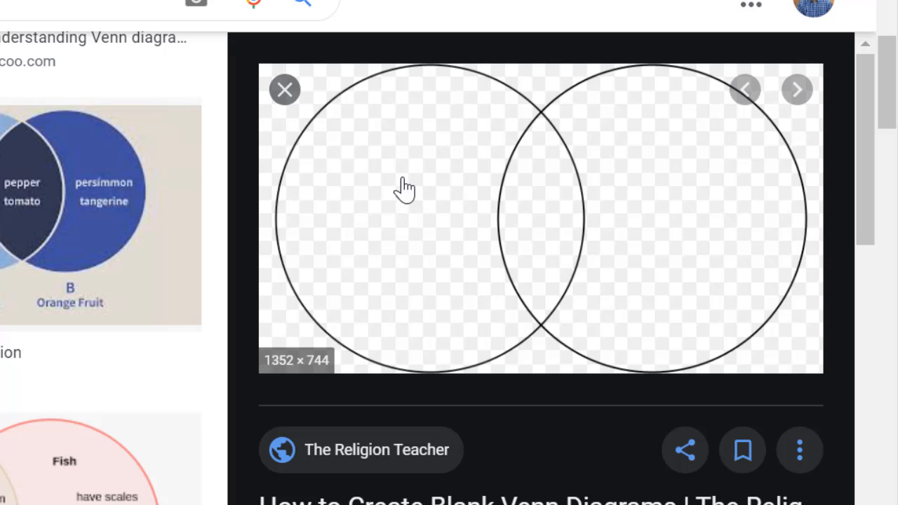
pyautogui.rightClick(371, 187)
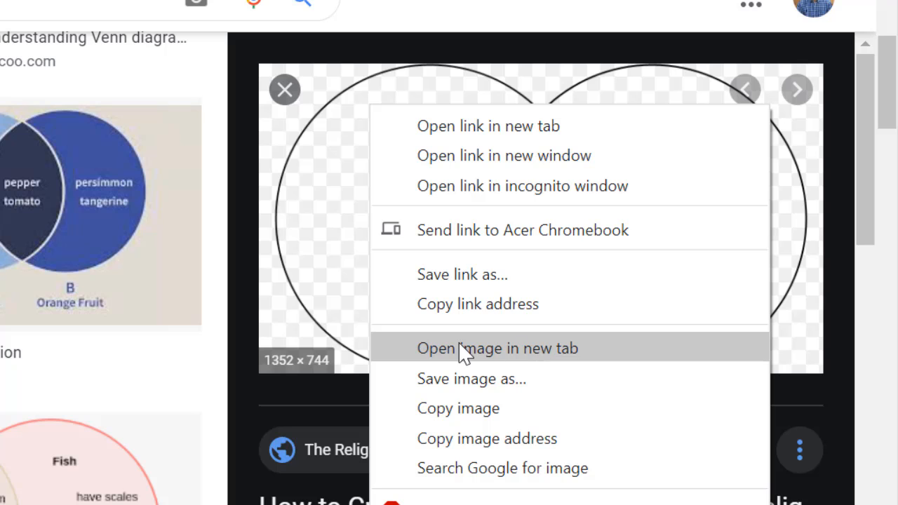
pyautogui.click(510, 351)
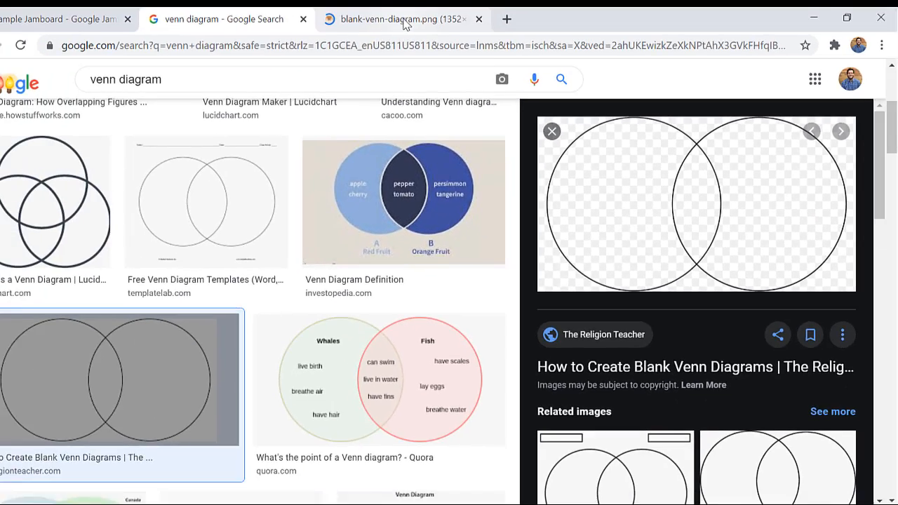
pyautogui.click(405, 24)
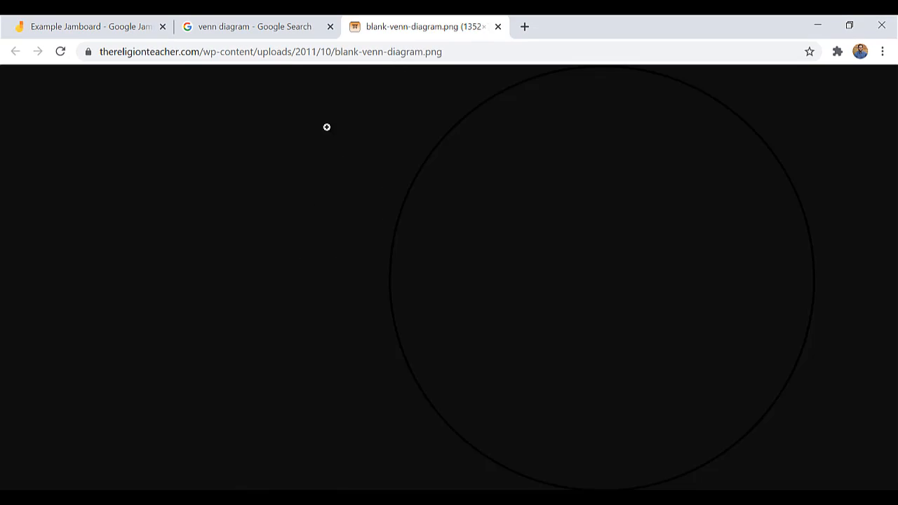
# Highlight the "png" file extension at the end of the image's web address
pyautogui.click(424, 53)
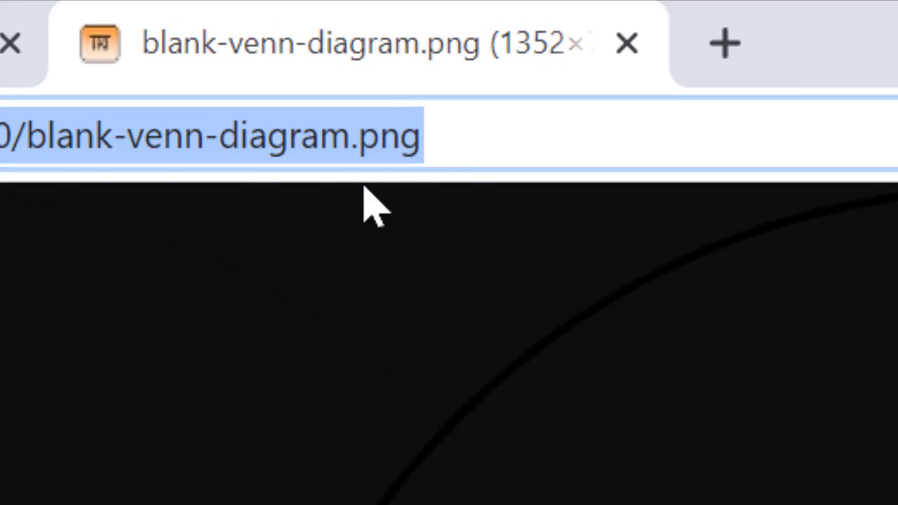
pyautogui.click(427, 138)
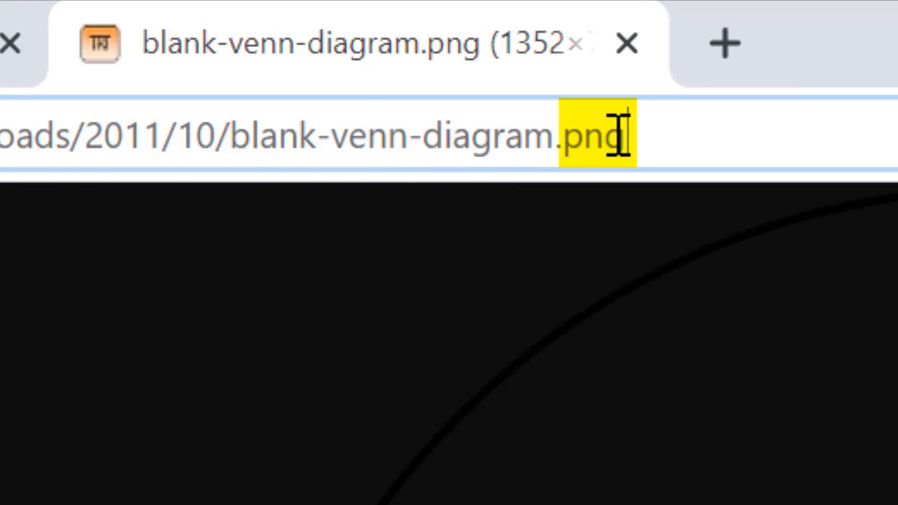
pyautogui.moveTo(620, 136); pyautogui.dragTo(575, 134)
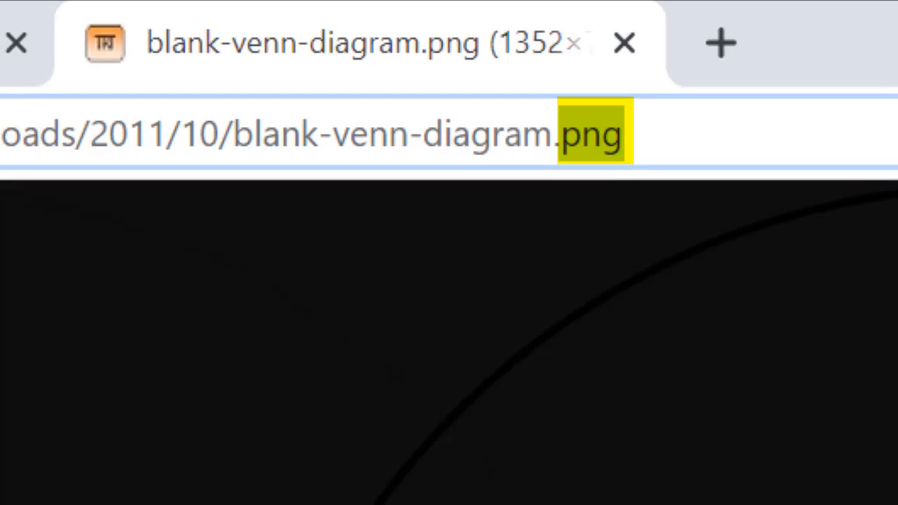
# Download the blank Venn diagram image to the computer as a PNG file under its suggested name
pyautogui.rightClick(344, 504)
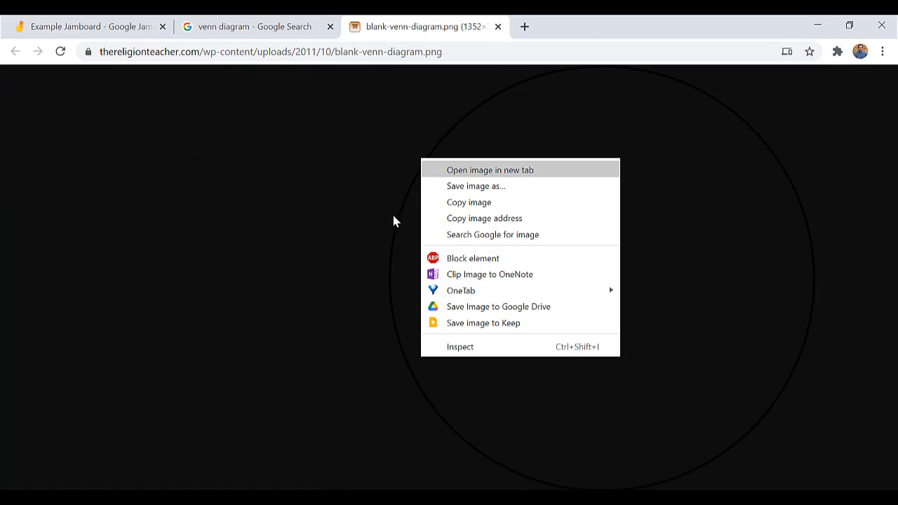
pyautogui.click(472, 187)
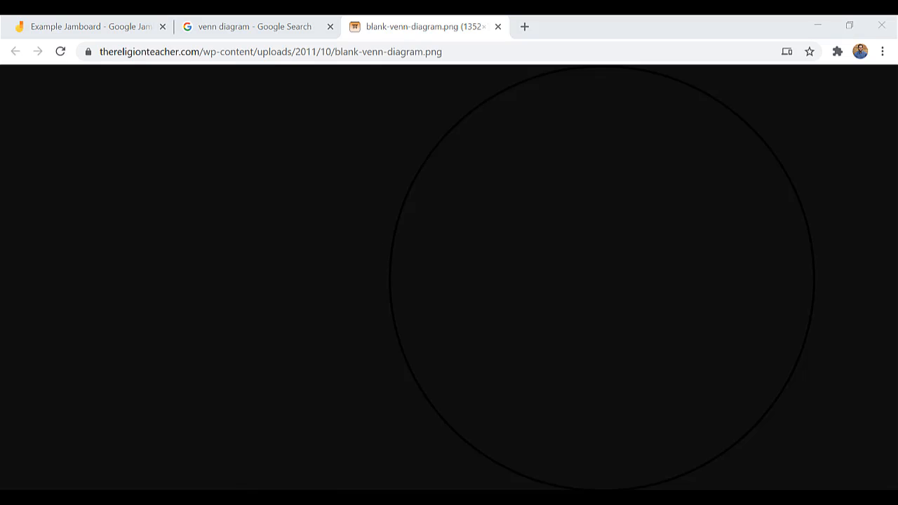
pyautogui.press('Return')
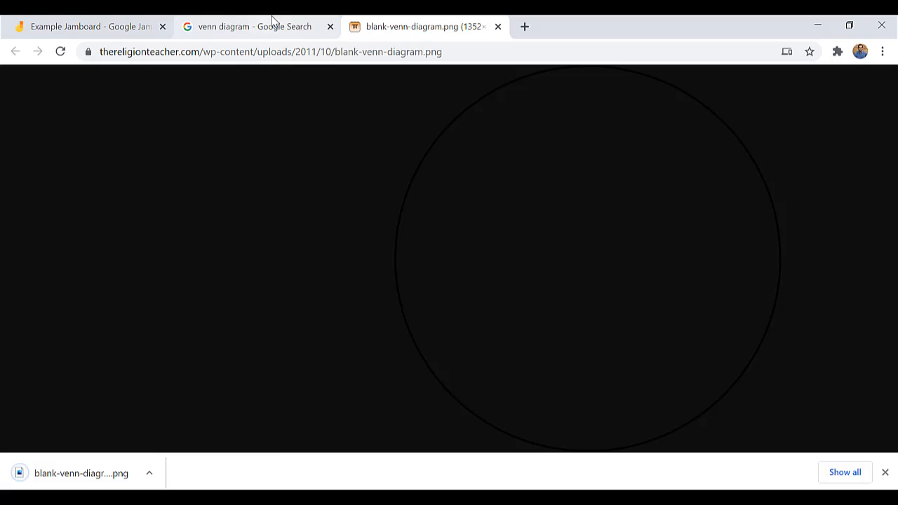
# Switch to the Example Jamboard browser tab and upload the downloaded blank Venn diagram PNG as the frame's custom background
pyautogui.click(44, 28)
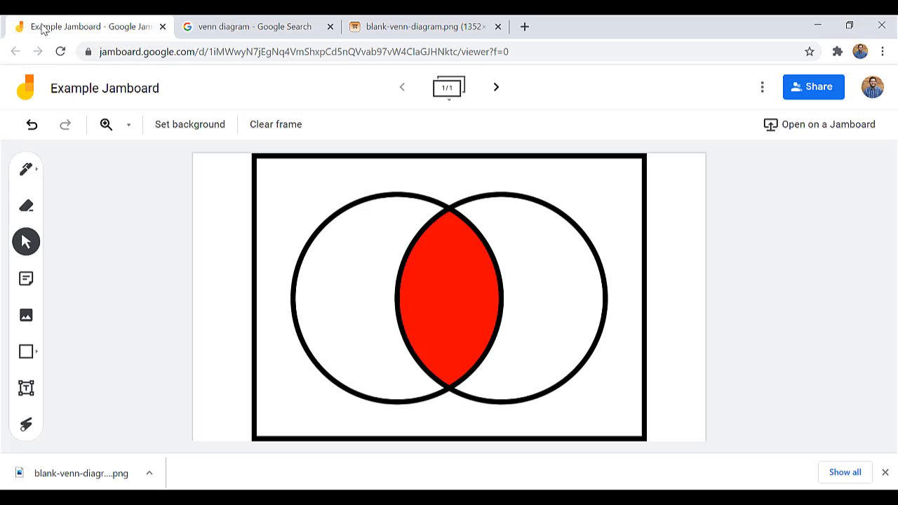
pyautogui.click(219, 127)
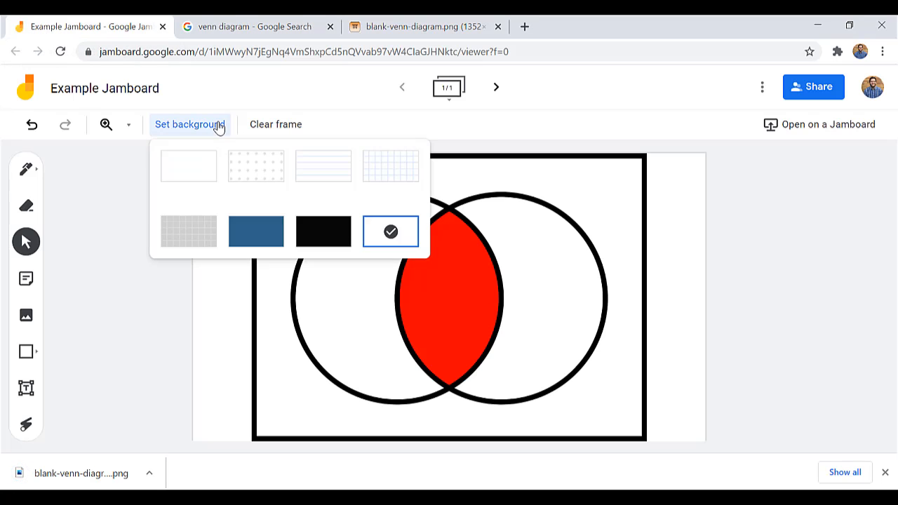
pyautogui.click(391, 231)
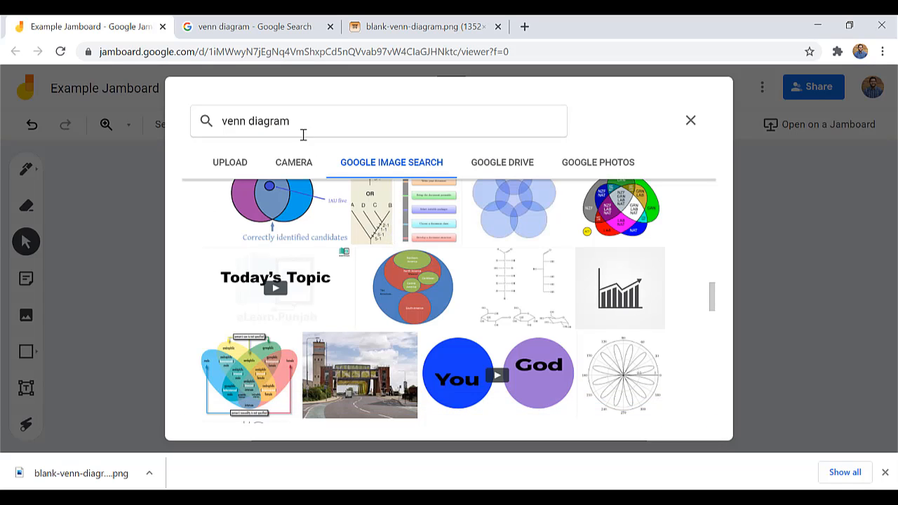
pyautogui.click(223, 163)
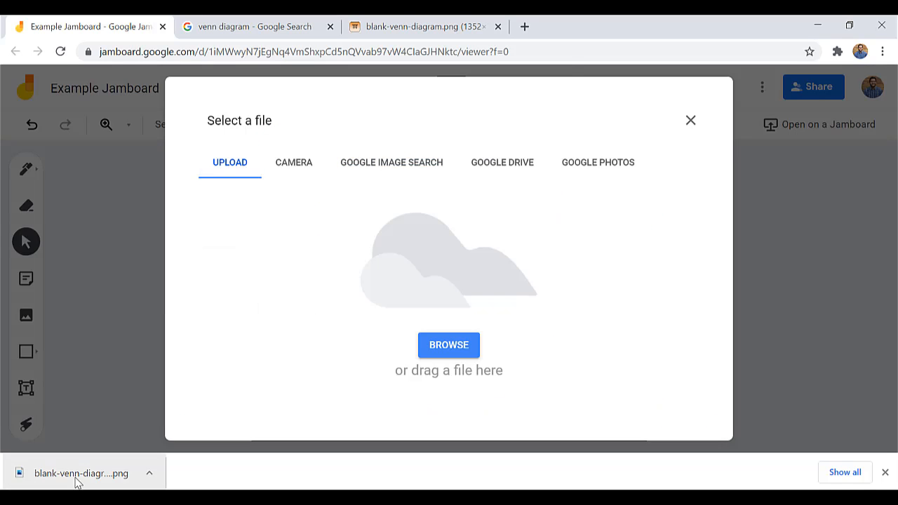
pyautogui.moveTo(83, 480); pyautogui.dragTo(390, 267)
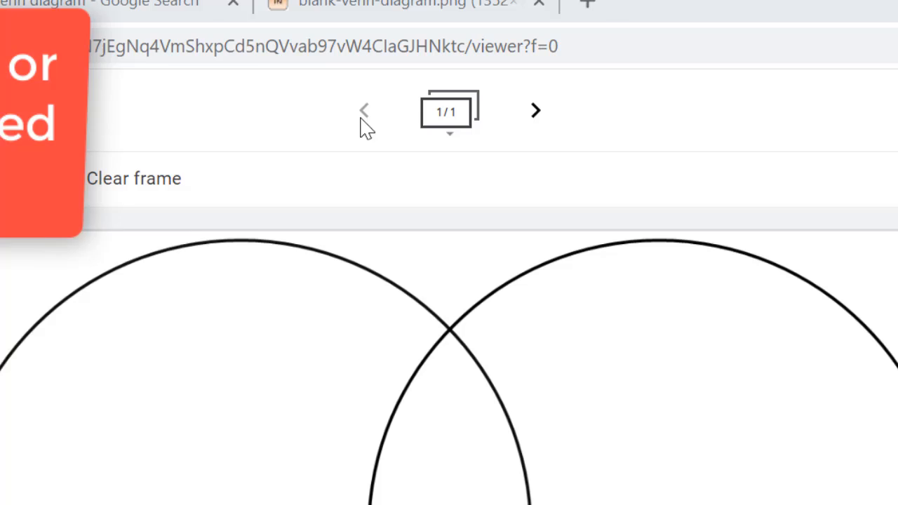
# Preview the list of frames, add a blank frame after the Venn diagram frame, and return to the first frame
pyautogui.click(450, 126)
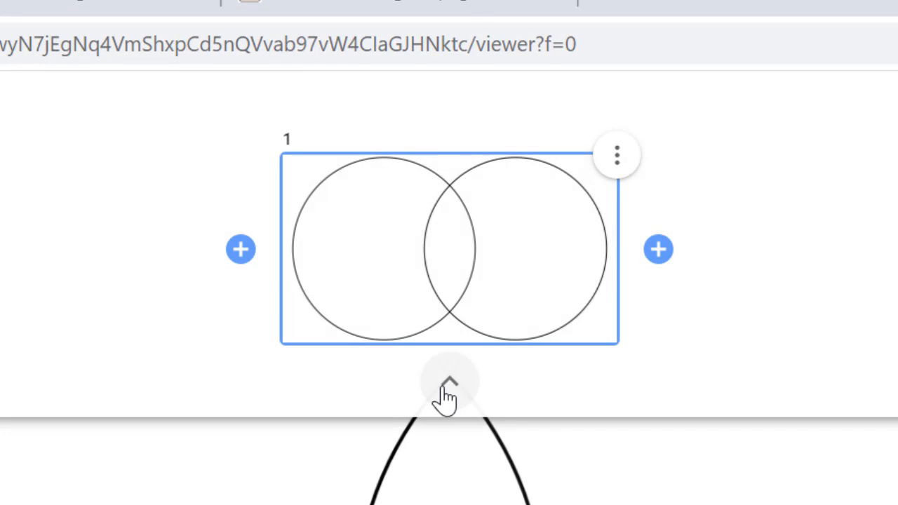
pyautogui.click(448, 393)
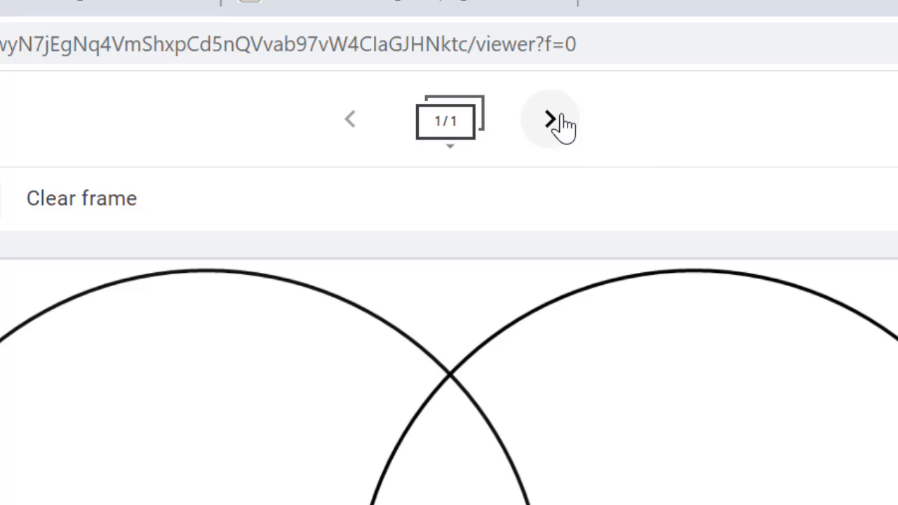
pyautogui.click(546, 143)
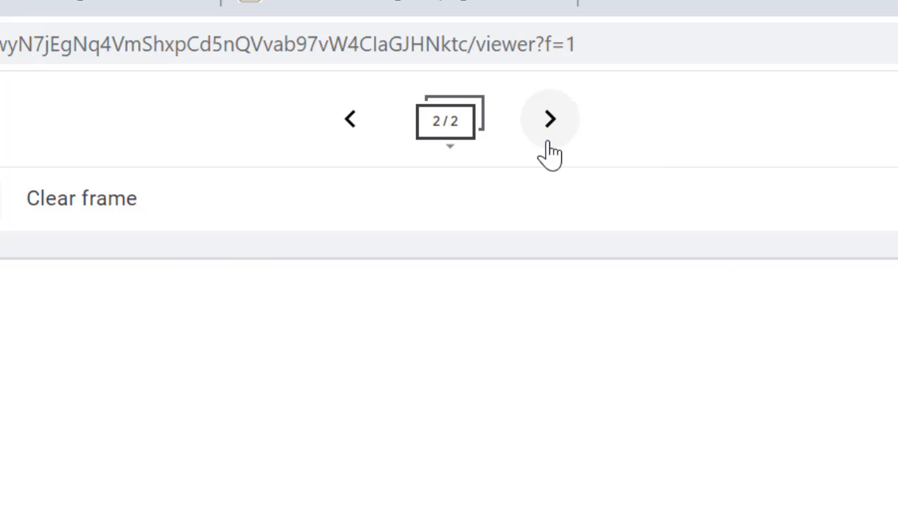
pyautogui.click(349, 119)
# Duplicate the first frame with the Venn diagram background and return to the canvas
pyautogui.click(444, 145)
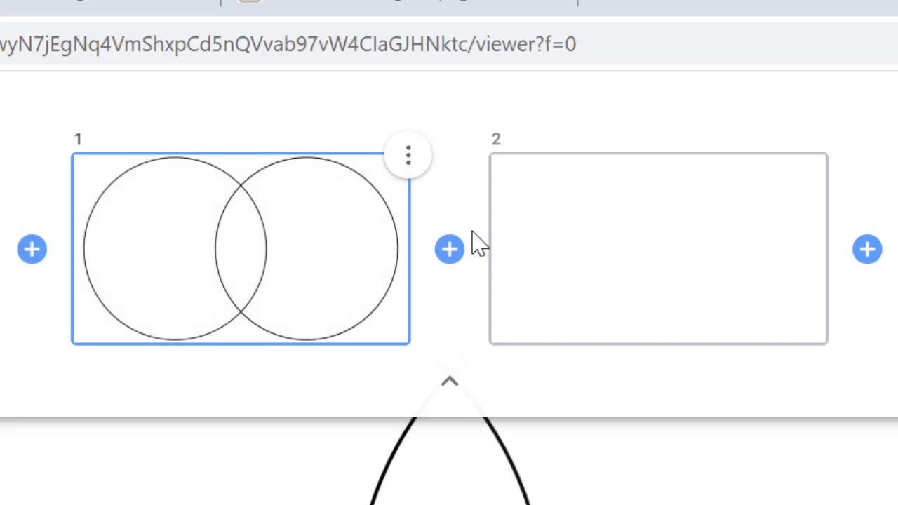
pyautogui.click(408, 155)
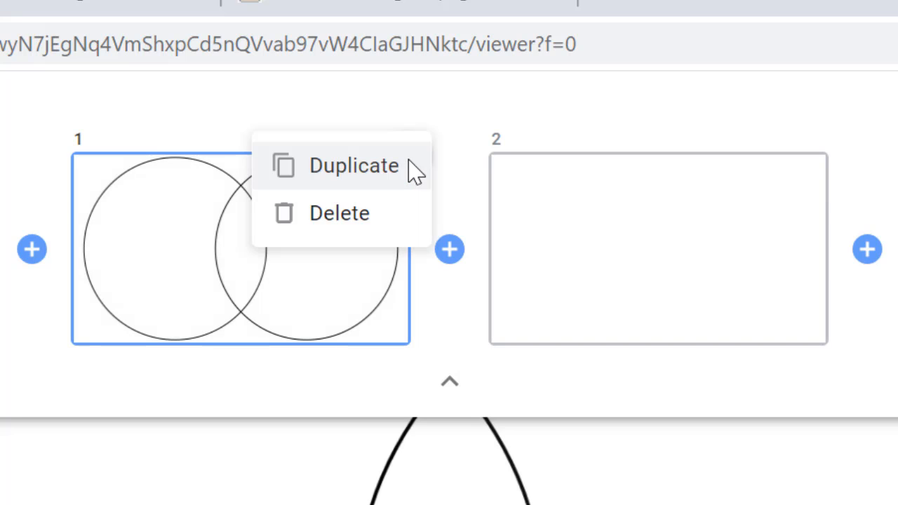
pyautogui.click(356, 169)
pyautogui.click(400, 220)
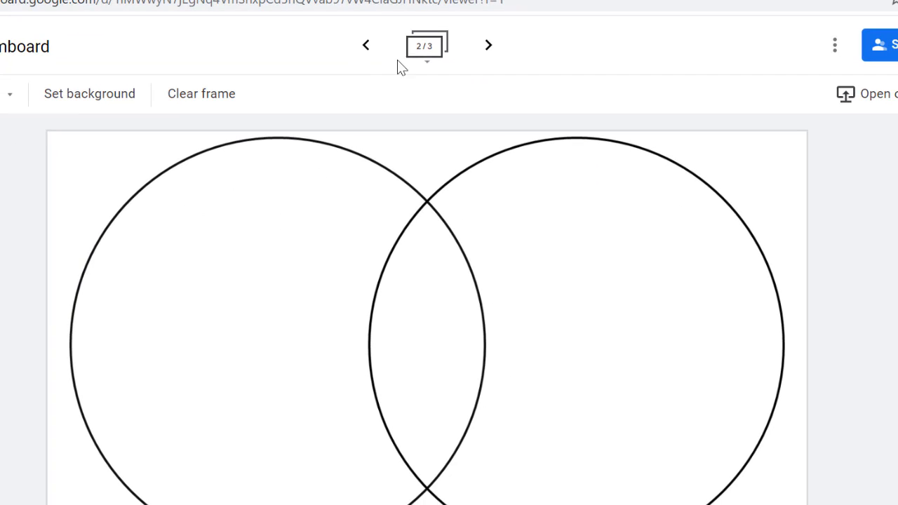
# Add a text box reading "Team 1" in the upper-left corner of the first frame's Venn diagram
pyautogui.click(367, 44)
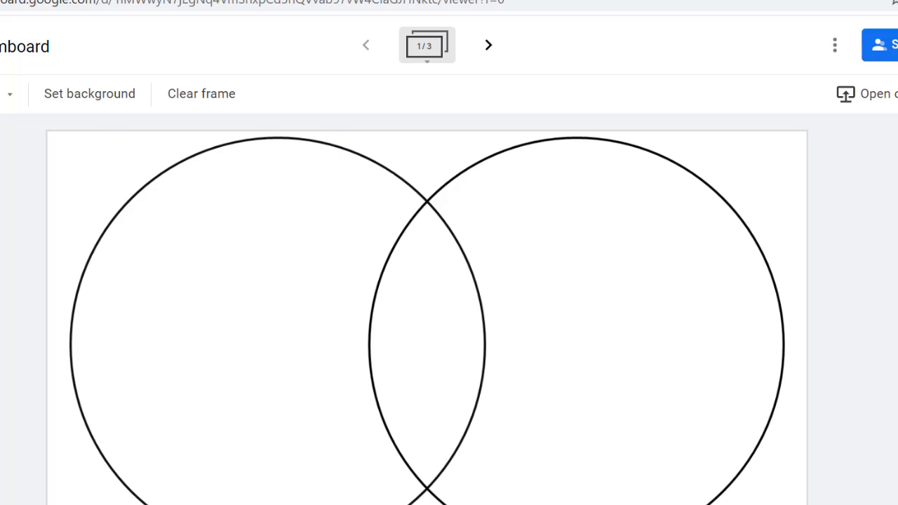
pyautogui.click(0, 294)
pyautogui.moveTo(58, 142); pyautogui.dragTo(160, 169)
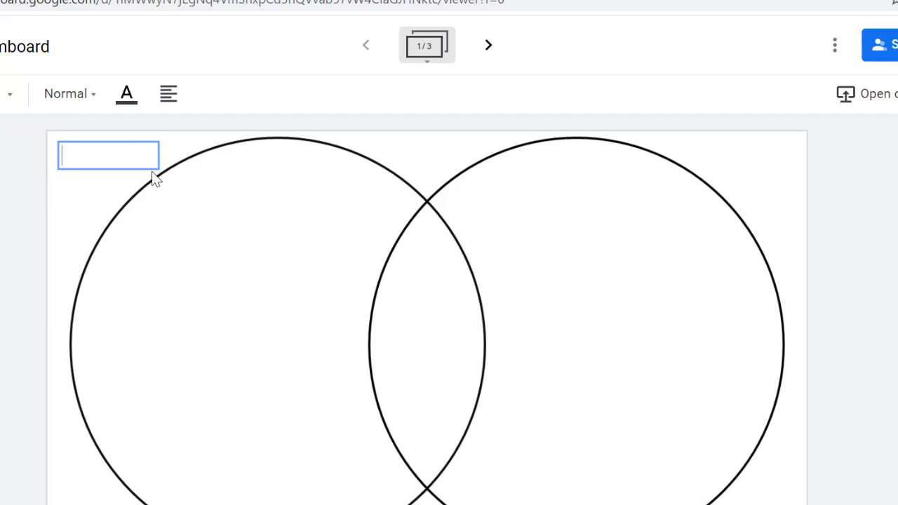
pyautogui.write('TEam')
pyautogui.press('BackSpace')
pyautogui.press('BackSpace')
pyautogui.press('BackSpace')
pyautogui.write('eam')
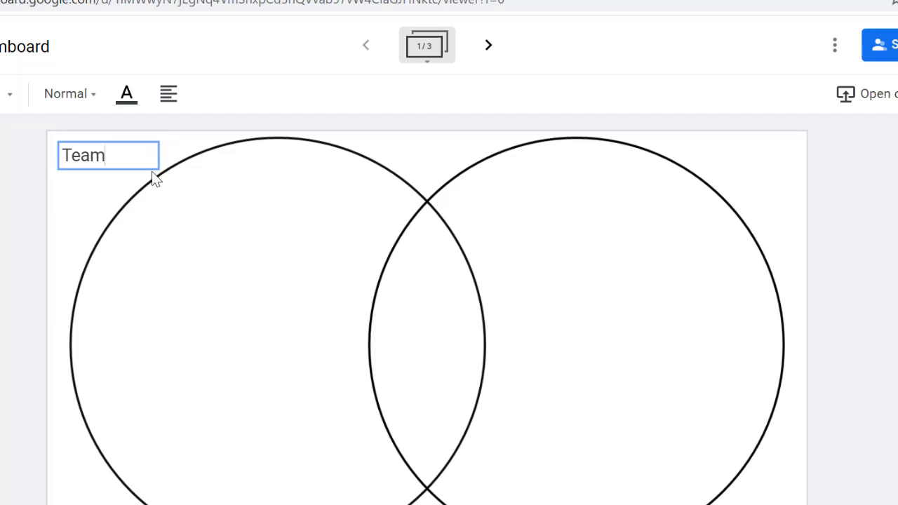
pyautogui.write(' 1')
pyautogui.click(56, 190)
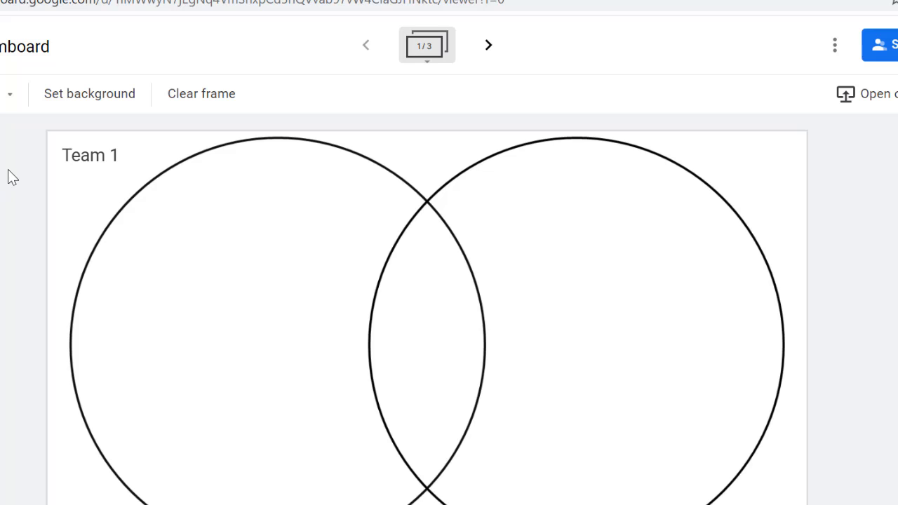
# Delete the unlabelled Venn diagram copy and the blank frame, keeping only the Team 1 frame
pyautogui.click(444, 59)
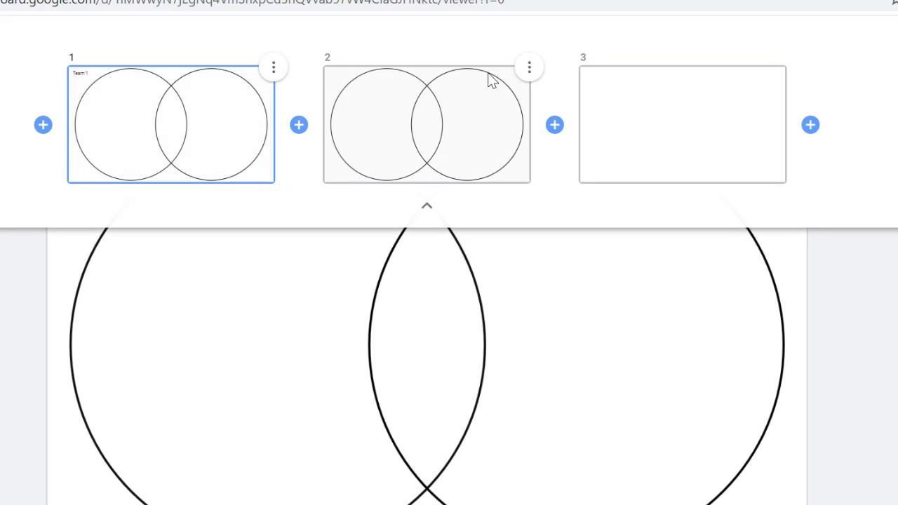
pyautogui.click(529, 67)
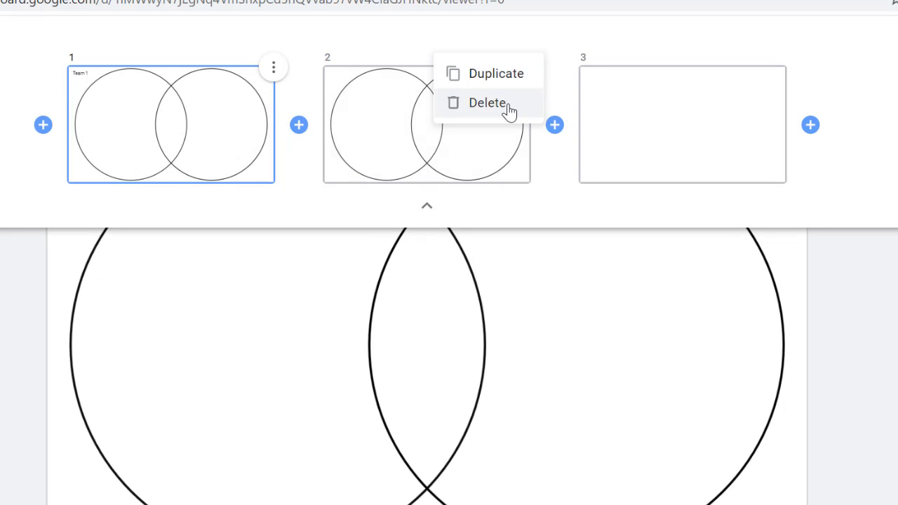
pyautogui.click(509, 107)
pyautogui.click(656, 67)
pyautogui.click(633, 100)
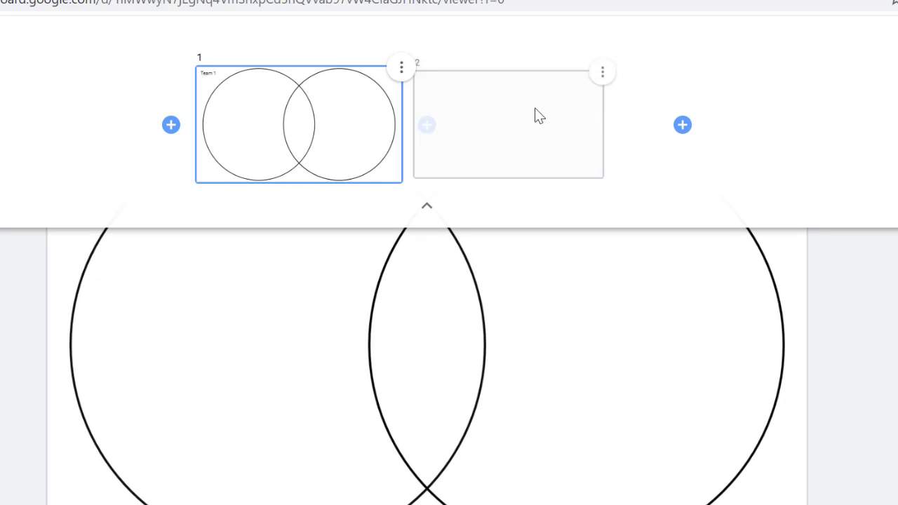
# Duplicate the Team 1 frame and change the label on the copy to "Team 2"
pyautogui.click(529, 68)
pyautogui.click(456, 78)
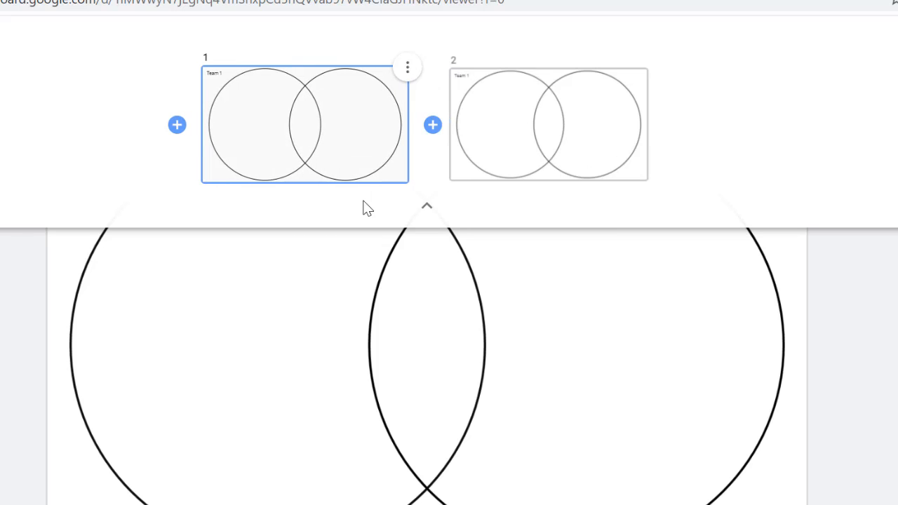
pyautogui.click(540, 121)
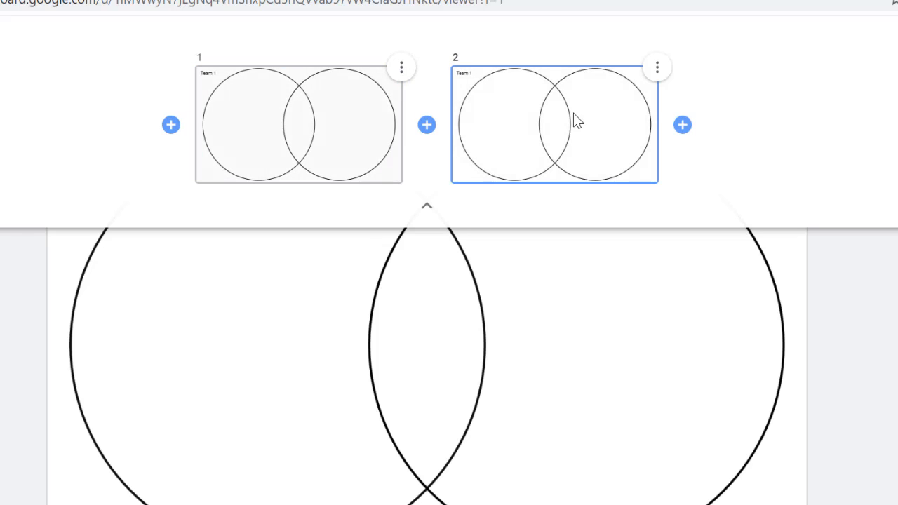
pyautogui.click(427, 204)
pyautogui.click(105, 156)
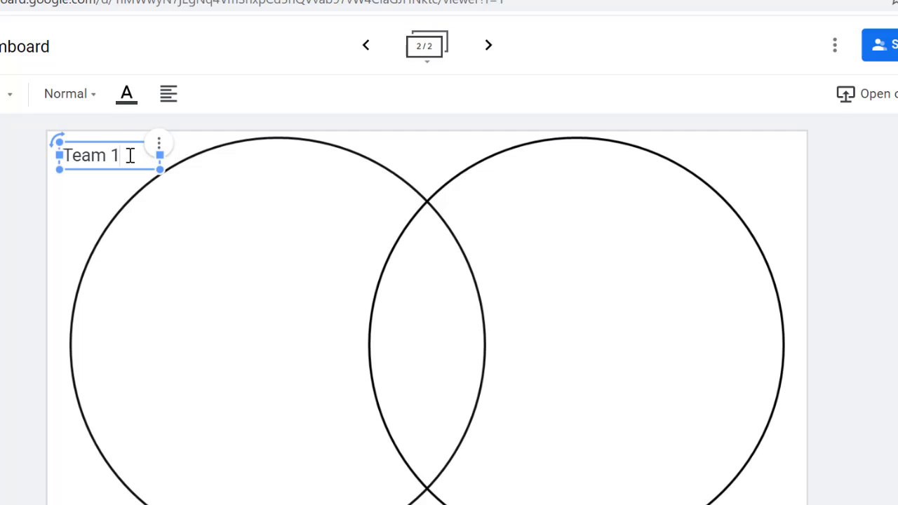
pyautogui.click(90, 268)
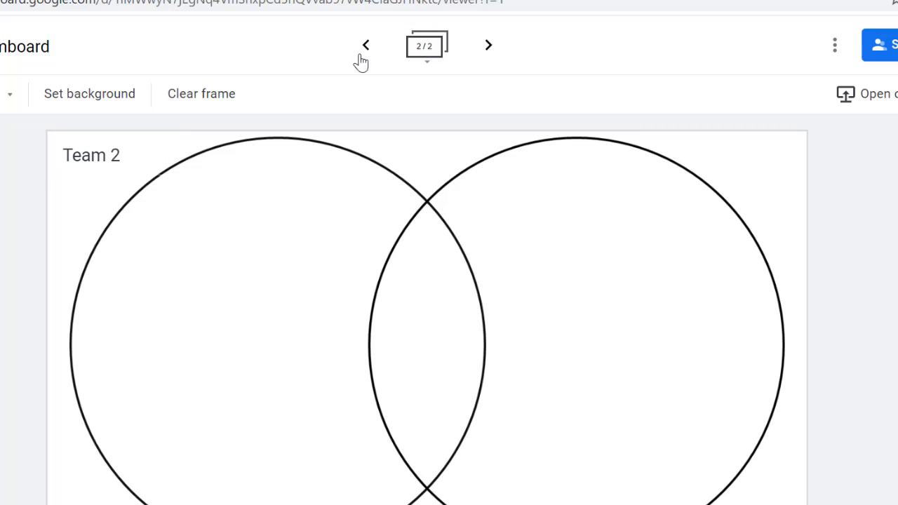
# Duplicate the Team 2 frame three times and return to the canvas
pyautogui.click(440, 56)
pyautogui.click(656, 70)
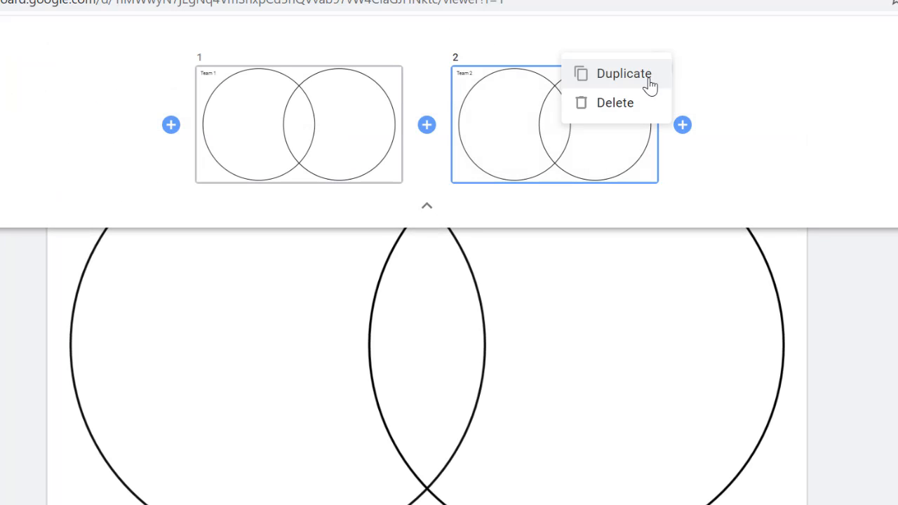
pyautogui.click(634, 90)
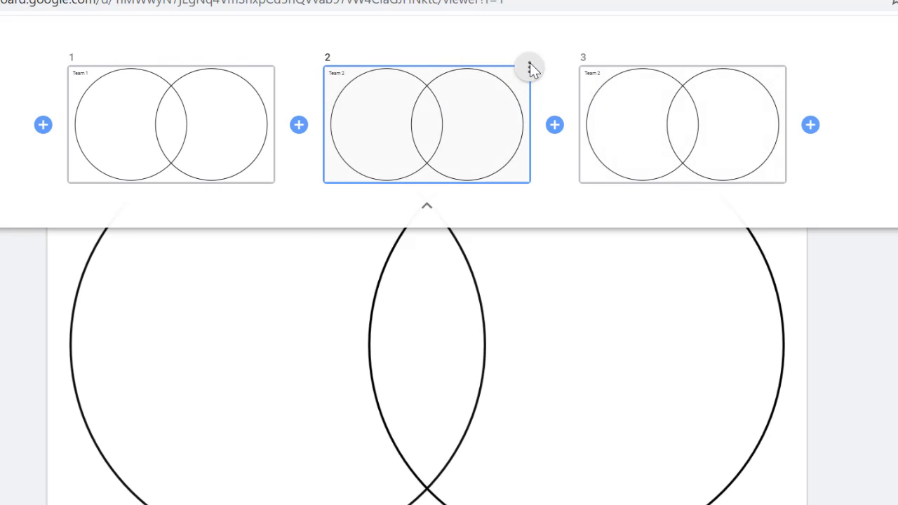
pyautogui.click(530, 64)
pyautogui.click(538, 82)
pyautogui.click(434, 70)
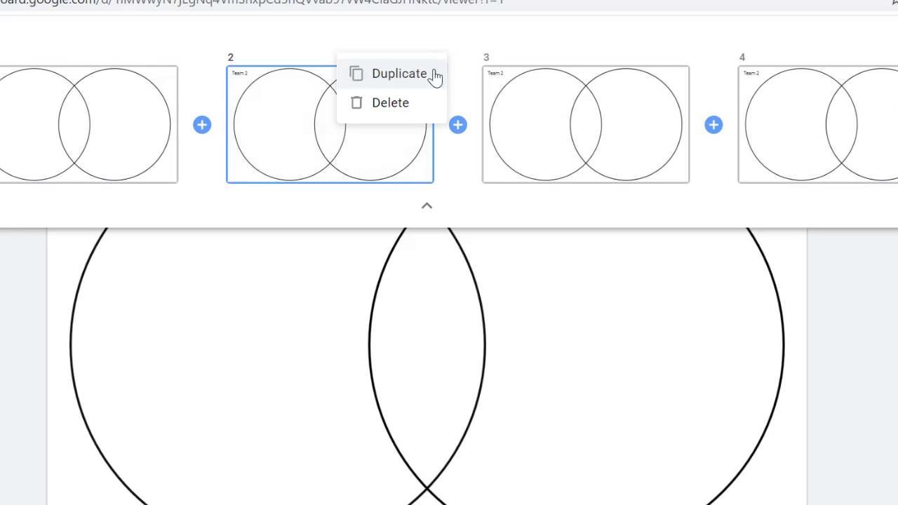
pyautogui.click(394, 77)
pyautogui.click(243, 146)
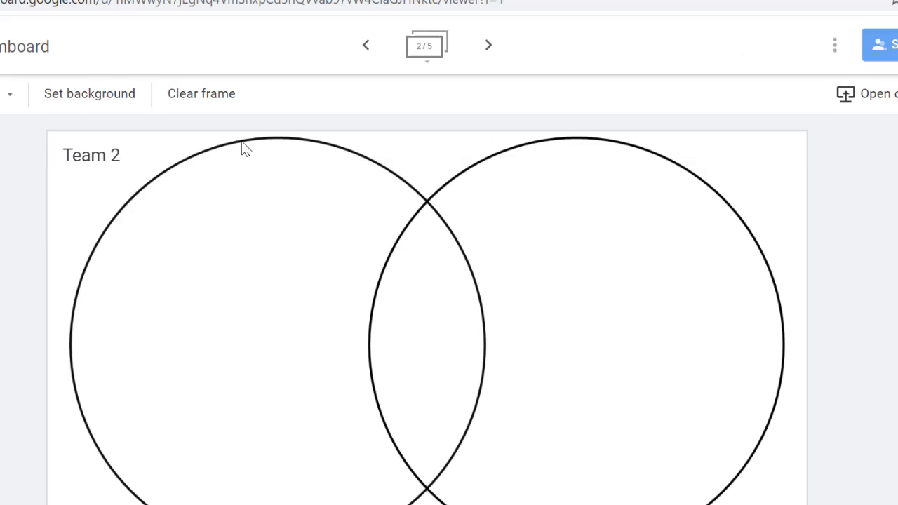
# Change the label on the third frame to "Team 3"
pyautogui.click(490, 47)
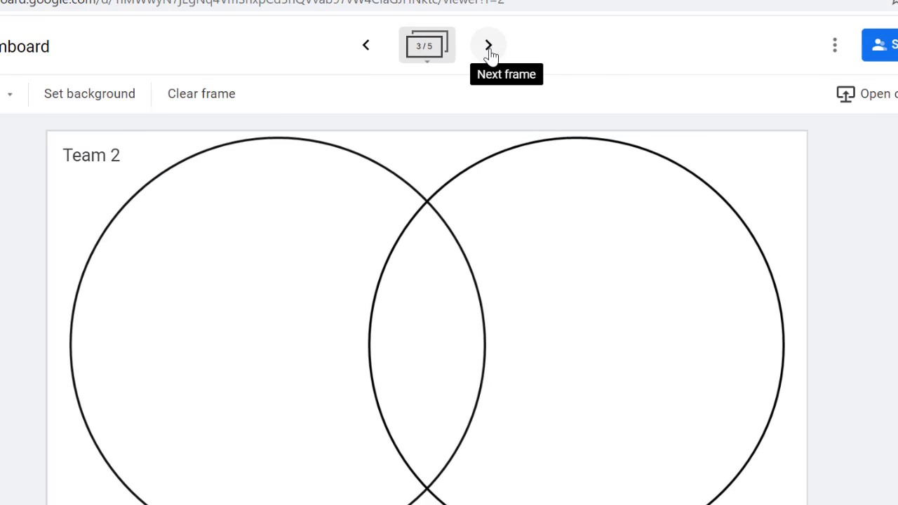
pyautogui.click(125, 157)
pyautogui.click(124, 156)
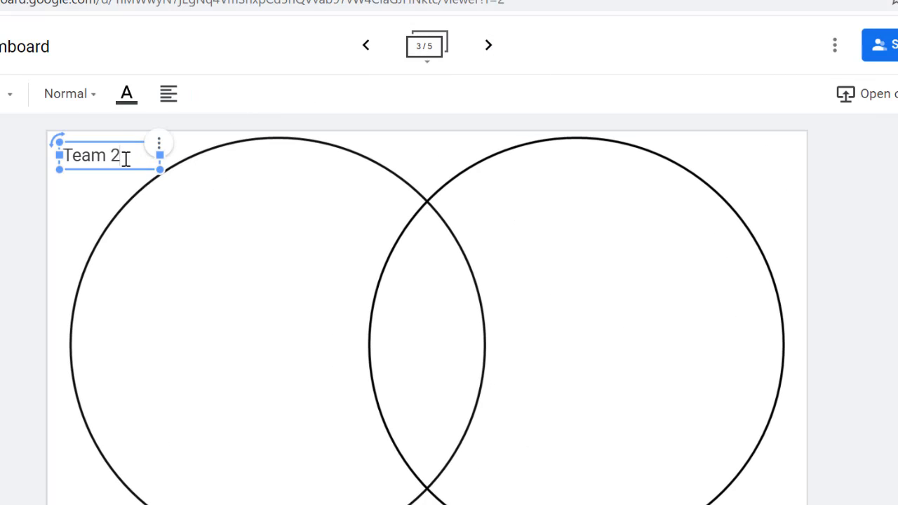
pyautogui.press('BackSpace')
pyautogui.write('3')
pyautogui.click(170, 187)
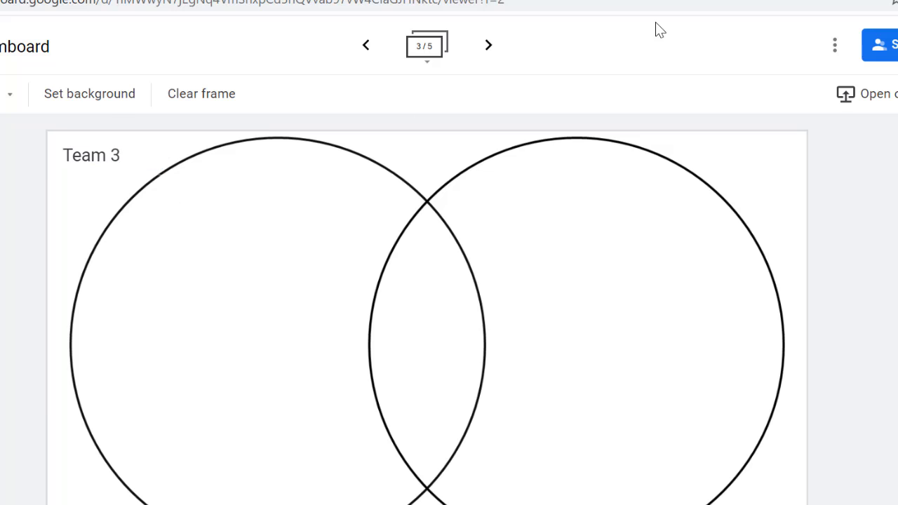
# Change the label on the fourth frame to "Team 4"
pyautogui.click(488, 45)
pyautogui.click(117, 158)
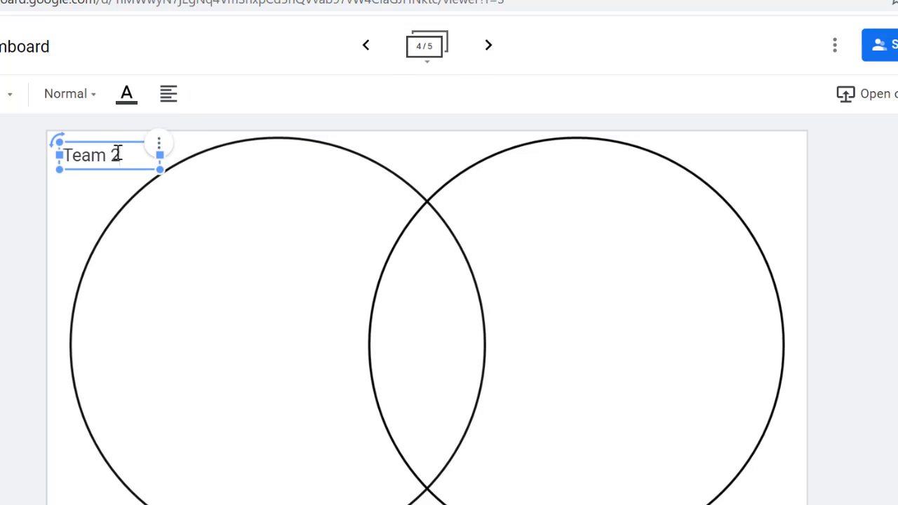
pyautogui.doubleClick(118, 155)
pyautogui.write('Team 4')
pyautogui.click(379, 130)
# Change the label on the fifth frame to "Team 5"
pyautogui.click(489, 46)
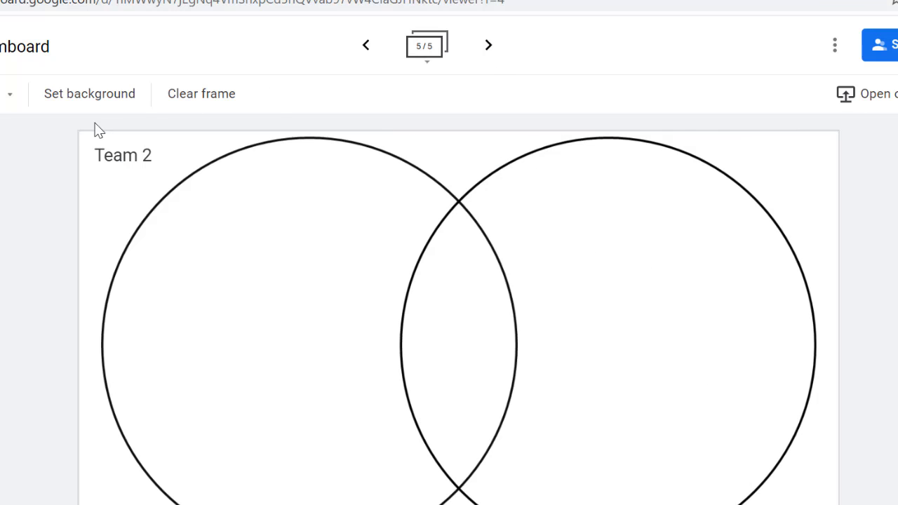
pyautogui.click(124, 155)
pyautogui.doubleClick(124, 155)
pyautogui.write('5')
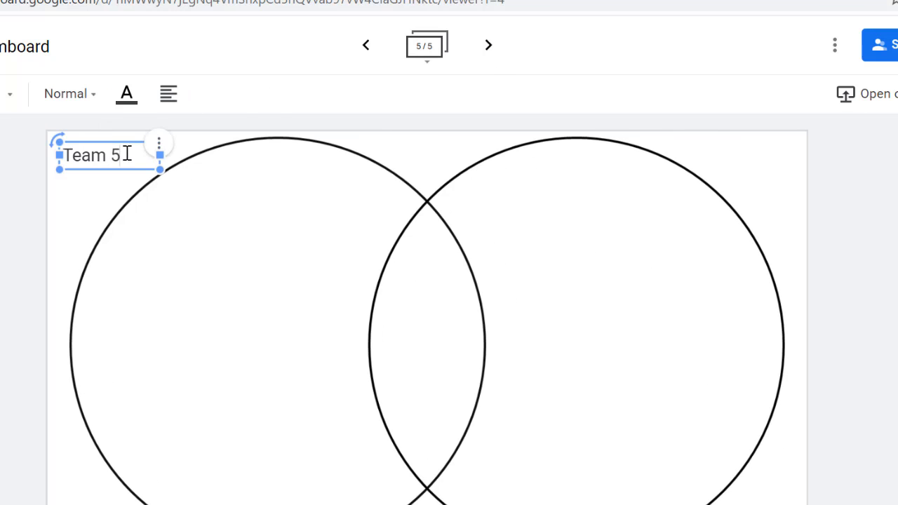
pyautogui.click(260, 282)
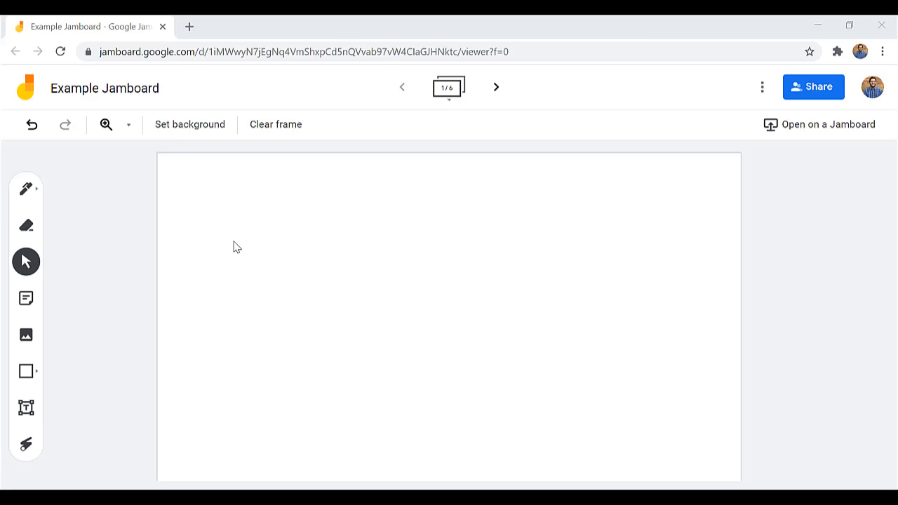
# Add a yellow sticky note listing Team 1's three members and a green sticky note listing Team 2's three members
pyautogui.click(26, 308)
pyautogui.write('Team 1: Andrew, Betty,')
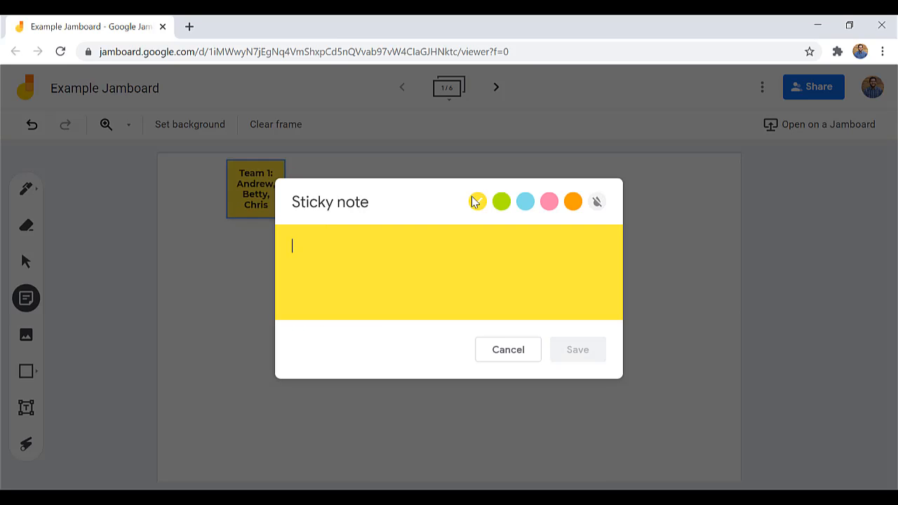
pyautogui.click(501, 201)
pyautogui.write('Team 2: David, Emily, Gre')
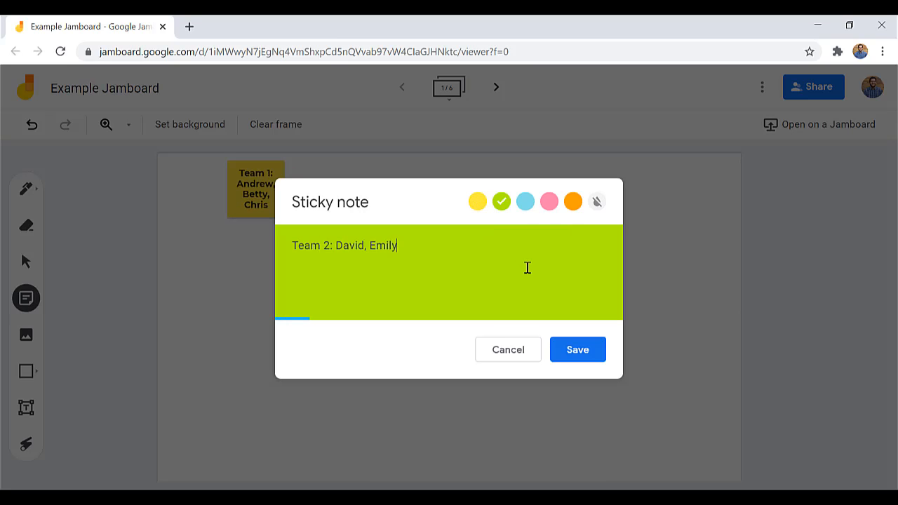
pyautogui.press('BackSpace')
pyautogui.press('BackSpace')
pyautogui.press('BackSpace')
pyautogui.write('Frank')
pyautogui.click(578, 349)
# Add a blue sticky note listing Team 3's three members and a pink sticky note listing Team 4's three members
pyautogui.write('Team 3: Greg, Harry, ')
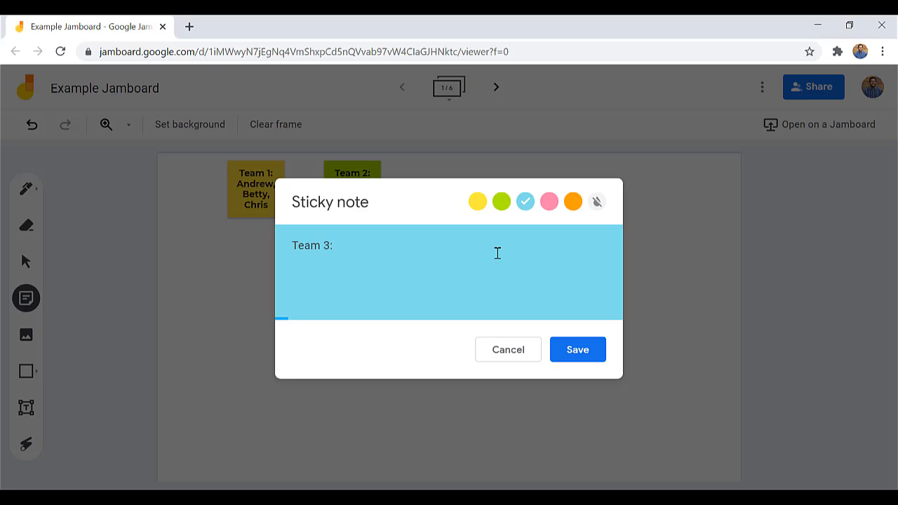
pyautogui.write('Ian')
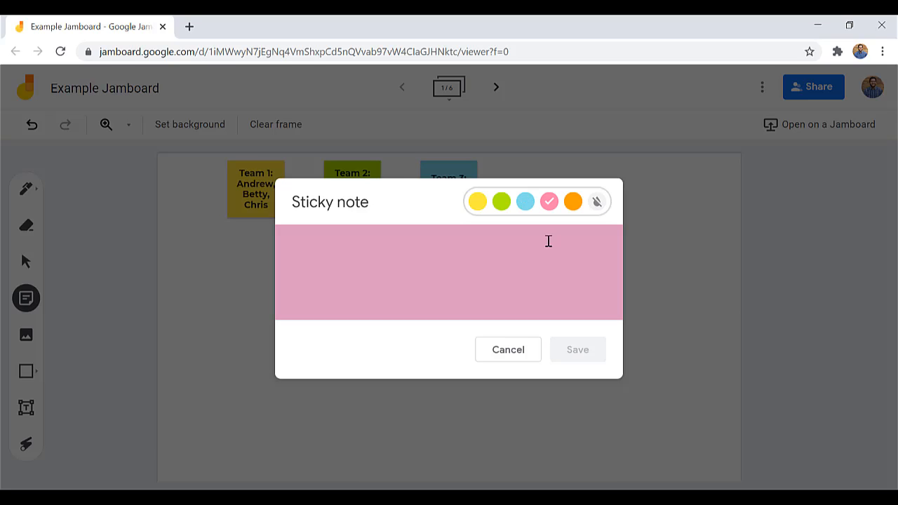
pyautogui.write('Team 4: Jennifer, Kari, Lonnie')
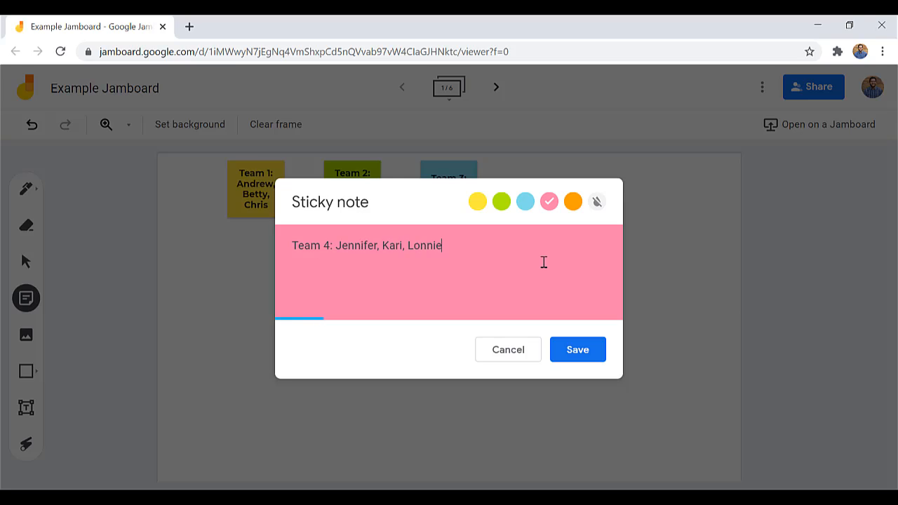
pyautogui.click(583, 349)
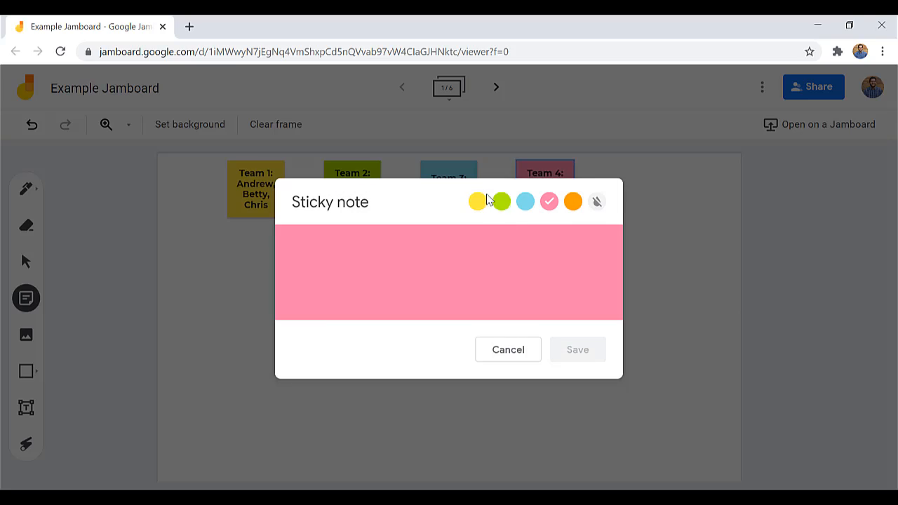
# Add an orange sticky note listing Team 5's three members
pyautogui.click(573, 201)
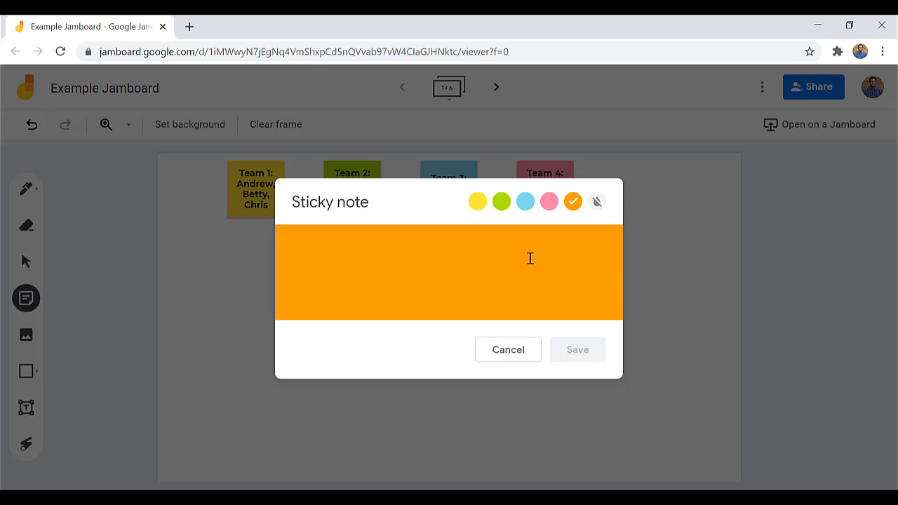
pyautogui.write('Team 5: Mike, Nancy, o')
pyautogui.press('BackSpace')
pyautogui.write('Oscar')
pyautogui.click(596, 354)
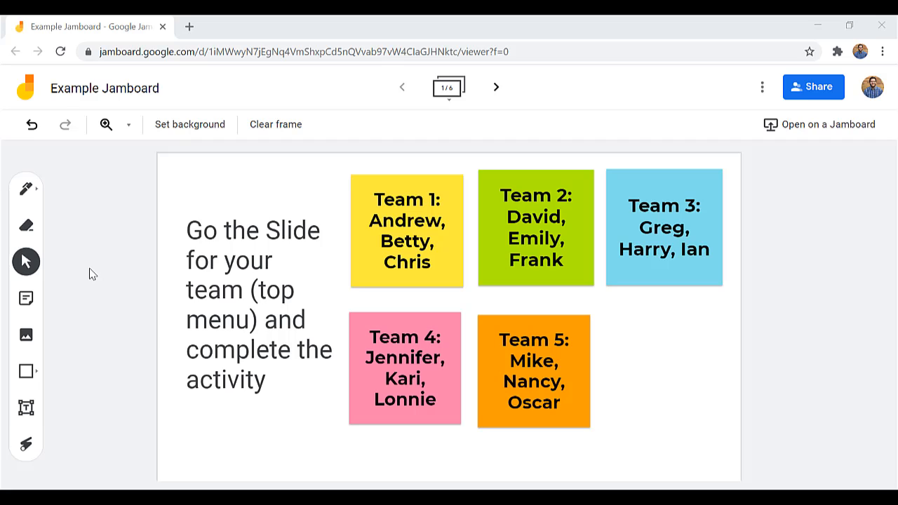
# Review the instruction text on the first frame and go through the team frames that follow it
pyautogui.click(199, 295)
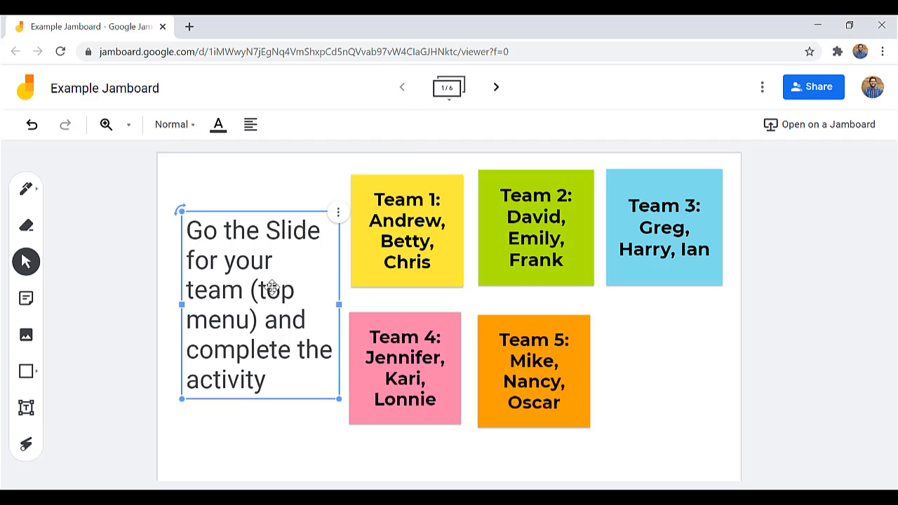
pyautogui.click(742, 343)
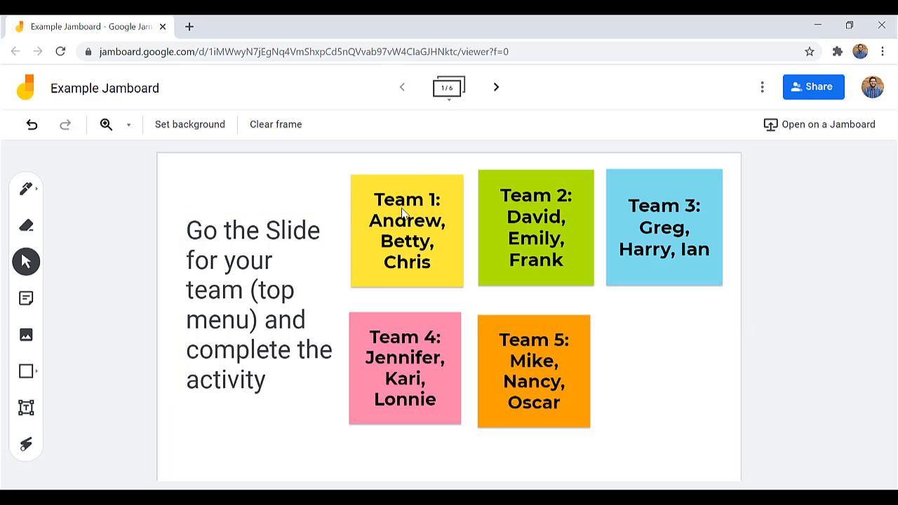
pyautogui.click(497, 87)
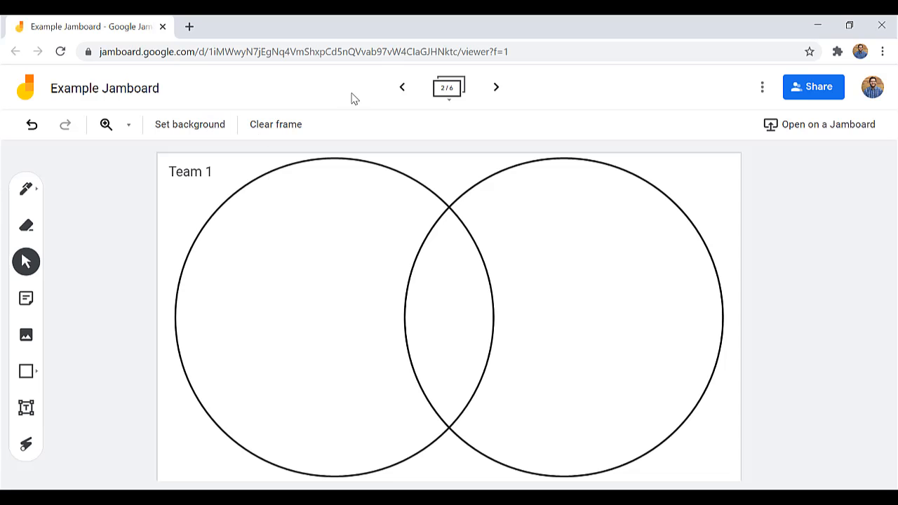
pyautogui.click(404, 88)
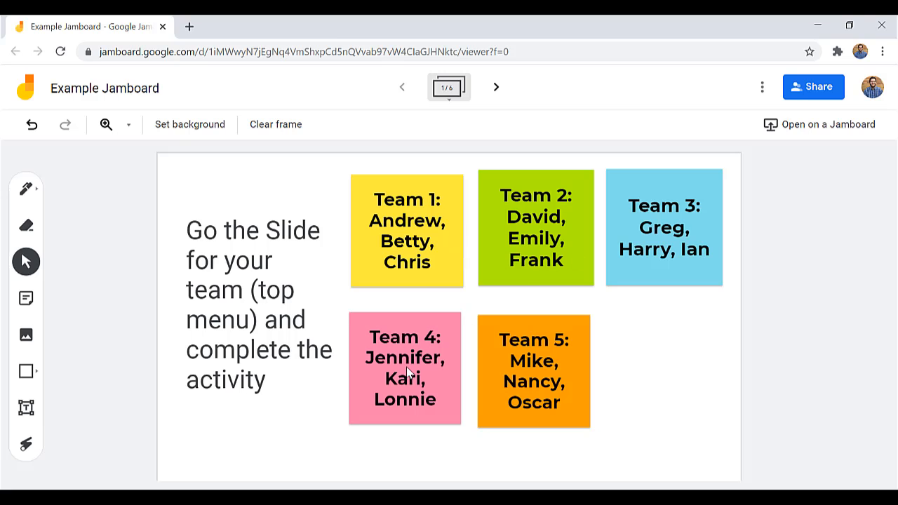
pyautogui.click(493, 87)
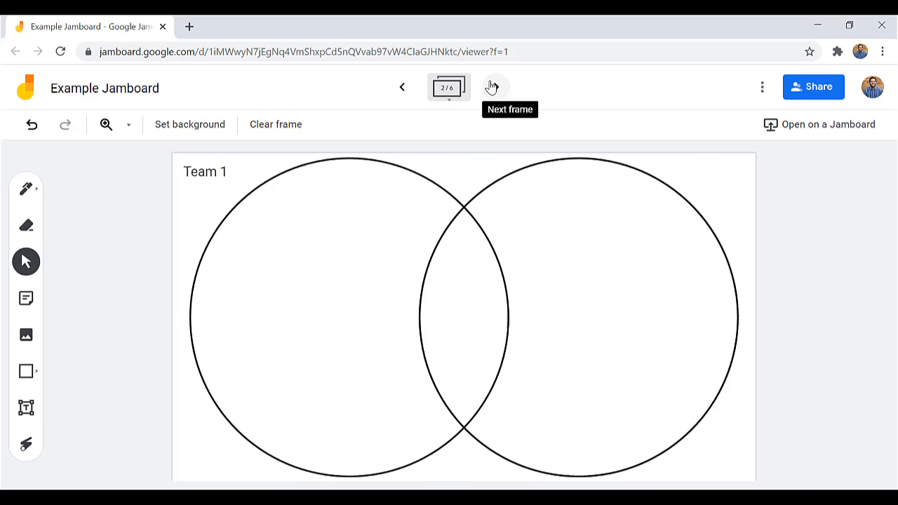
pyautogui.click(494, 87)
pyautogui.click(493, 86)
pyautogui.click(493, 86)
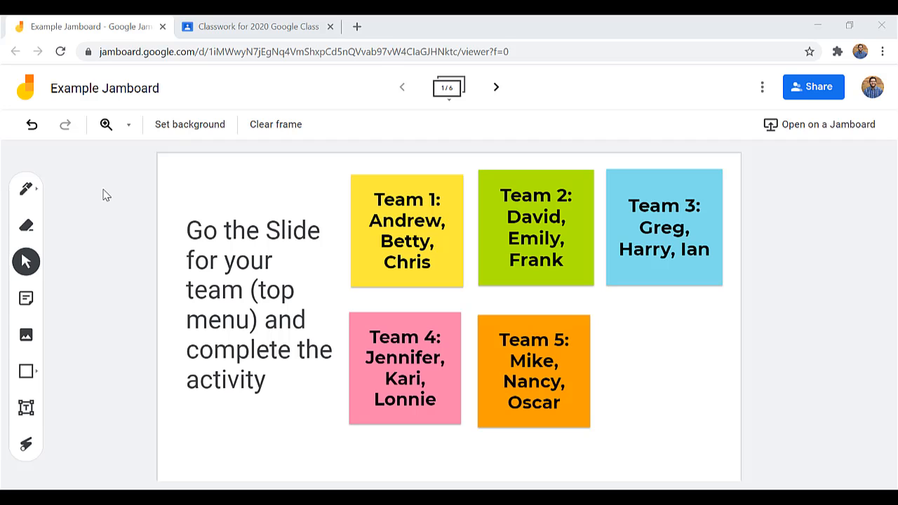
# Switch to the 2020 Google Class in Google Classroom and create a new assignment with its points set to Ungraded
pyautogui.click(287, 25)
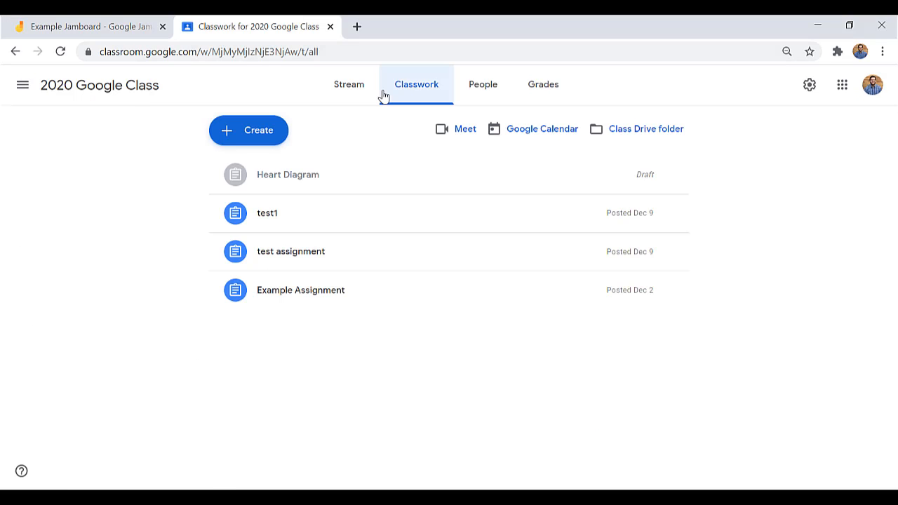
pyautogui.click(264, 143)
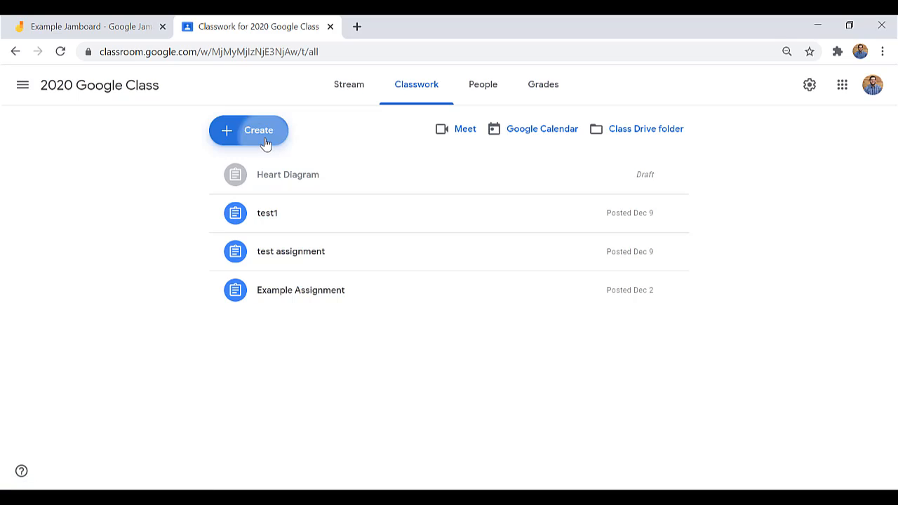
pyautogui.click(267, 186)
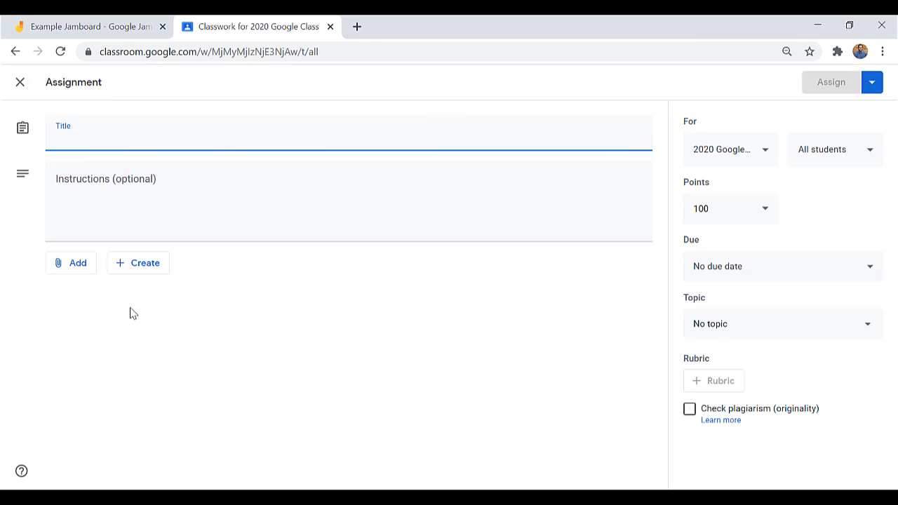
pyautogui.click(695, 214)
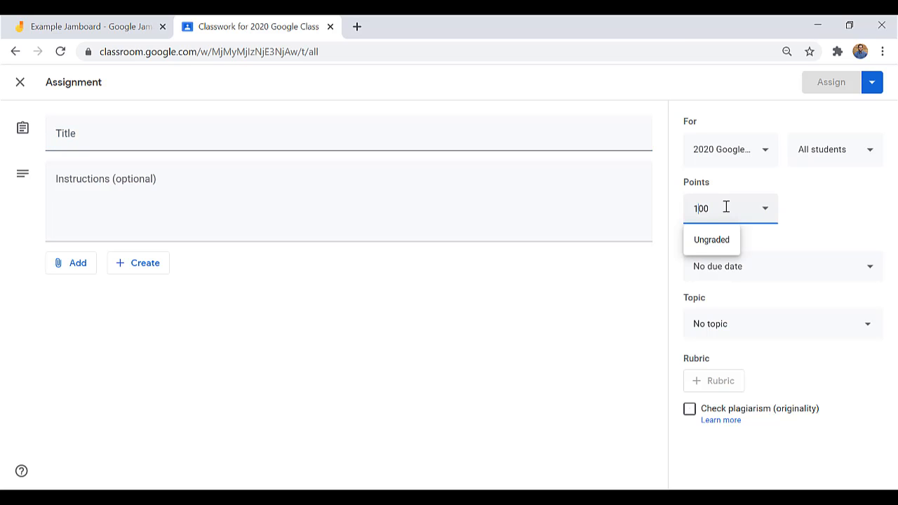
pyautogui.click(727, 242)
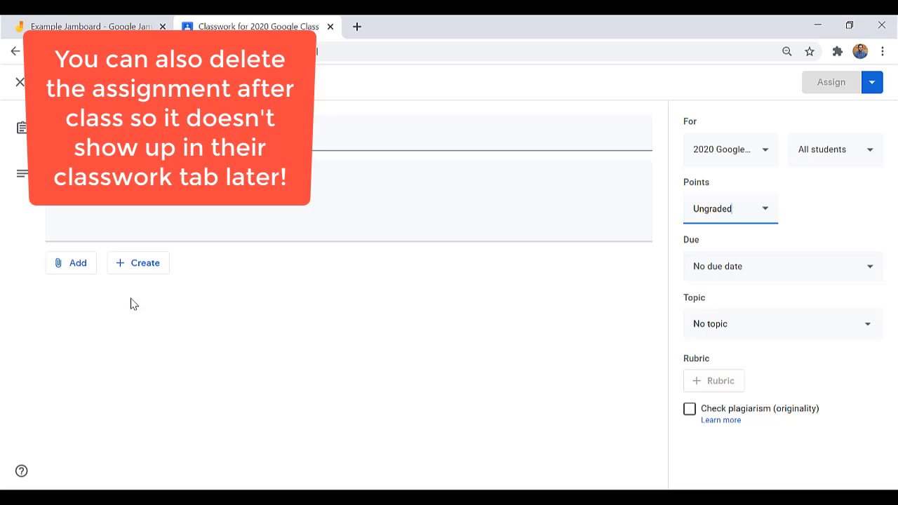
# Title the assignment "Jamboard activity"
pyautogui.click(141, 133)
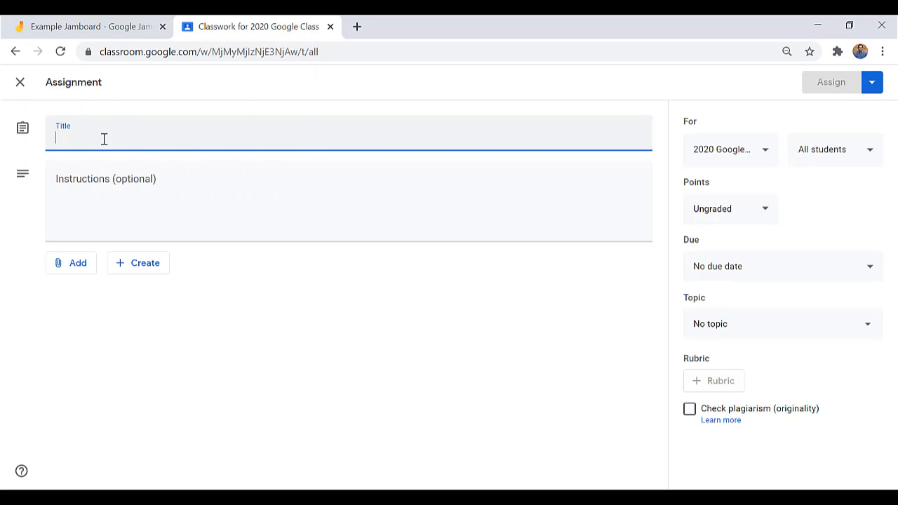
pyautogui.write('Jamboard acv')
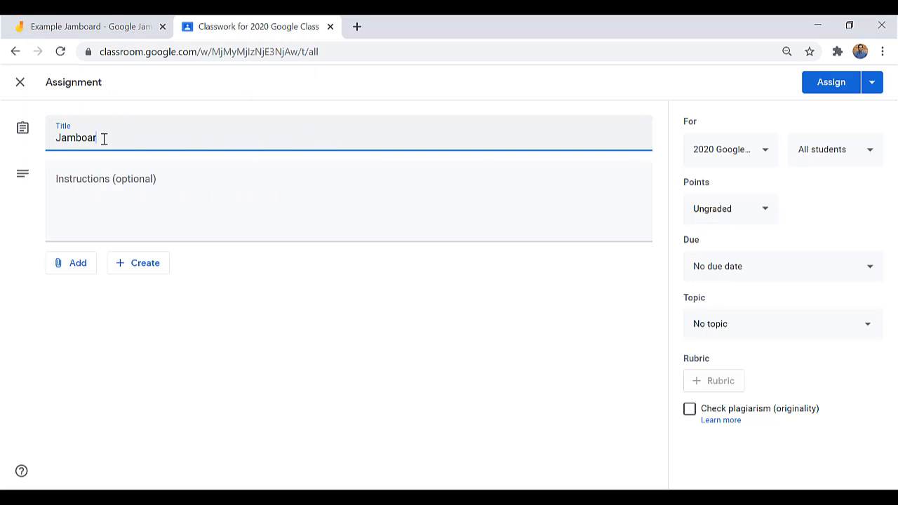
pyautogui.press('BackSpace')
pyautogui.write('iv')
pyautogui.press('BackSpace')
pyautogui.press('BackSpace')
pyautogui.write('tivity')
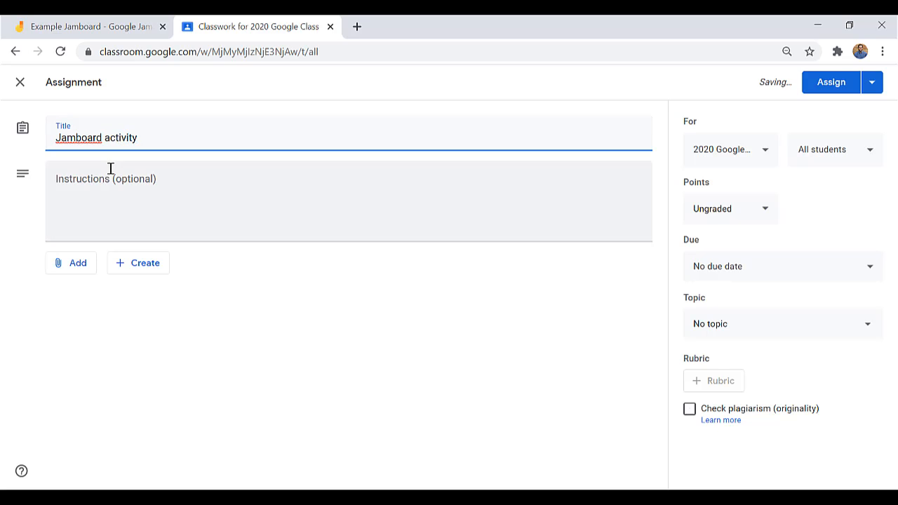
# Attach the Example Jamboard file from Google Drive to the assignment
pyautogui.click(78, 264)
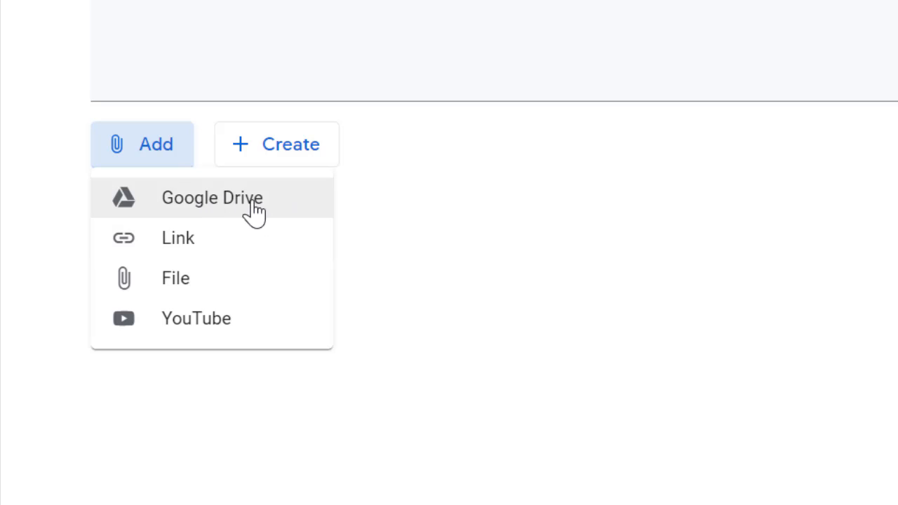
pyautogui.click(254, 208)
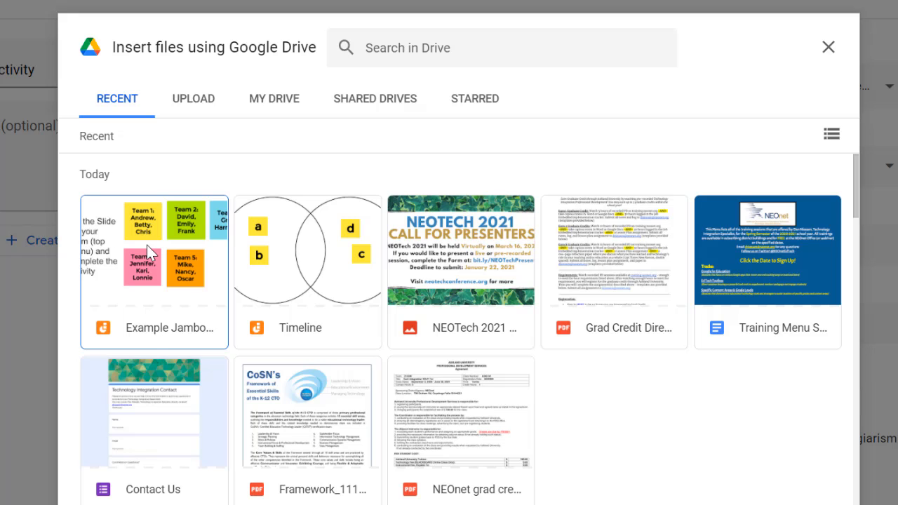
pyautogui.click(167, 285)
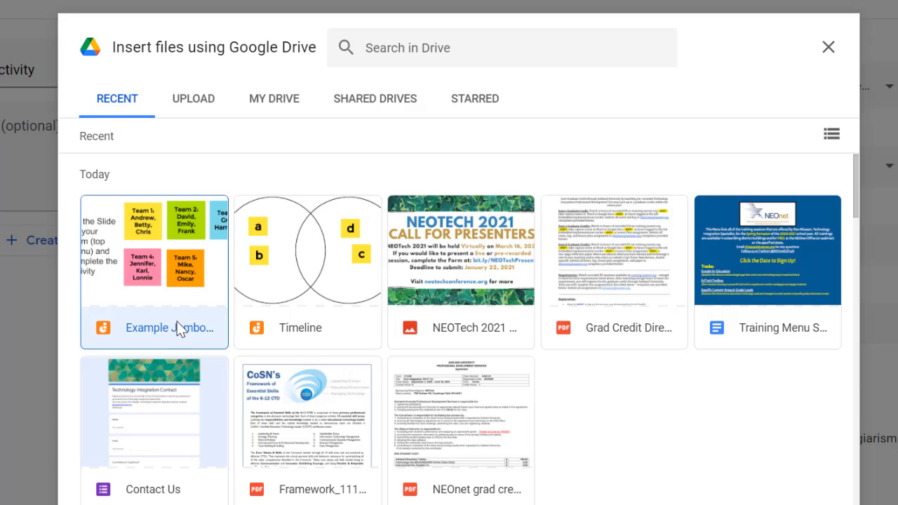
pyautogui.doubleClick(160, 279)
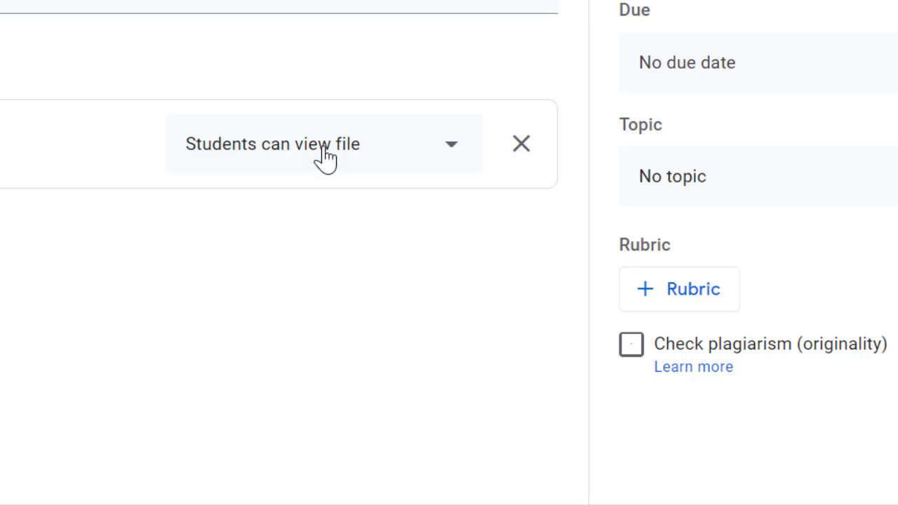
# Set the attached Jamboard to "Students can edit file" and assign the activity to the class
pyautogui.click(322, 157)
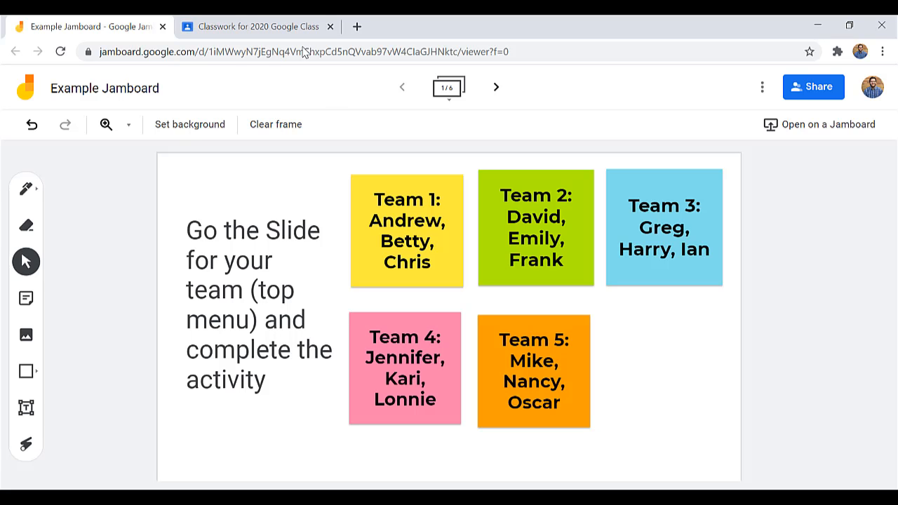
pyautogui.click(216, 25)
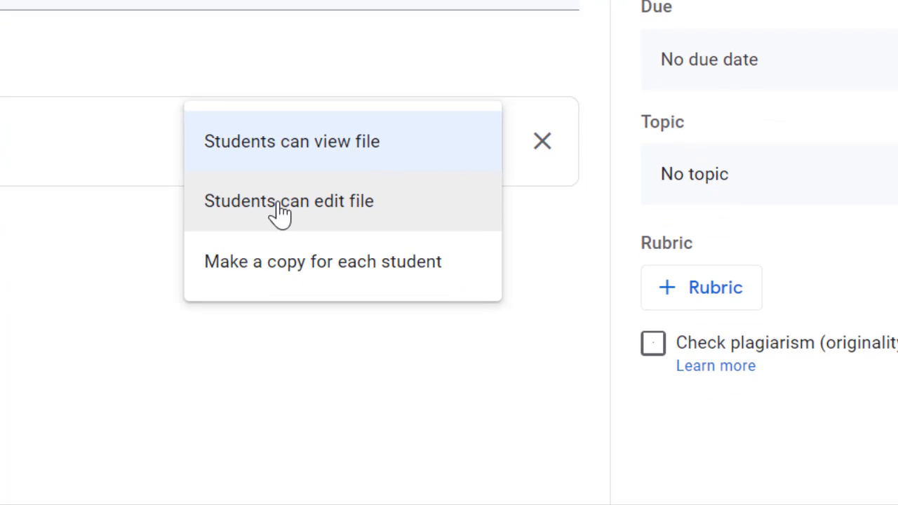
pyautogui.click(278, 211)
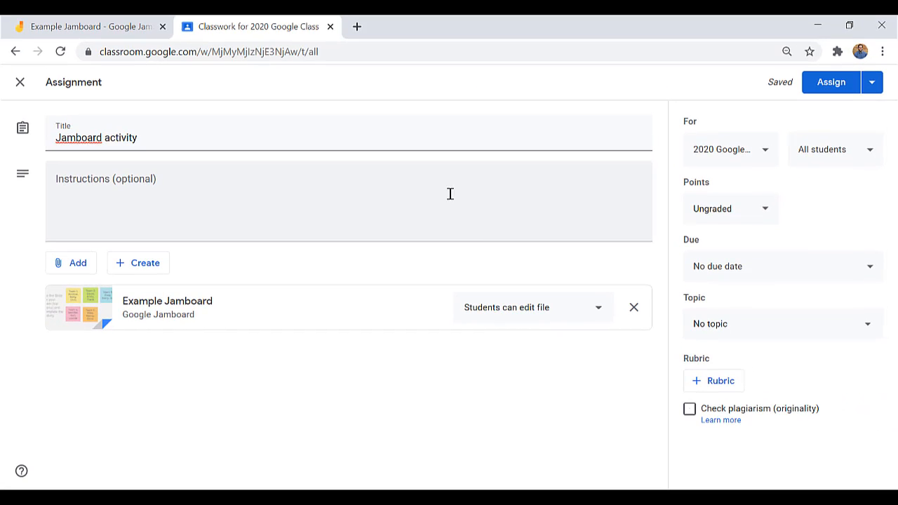
pyautogui.click(831, 83)
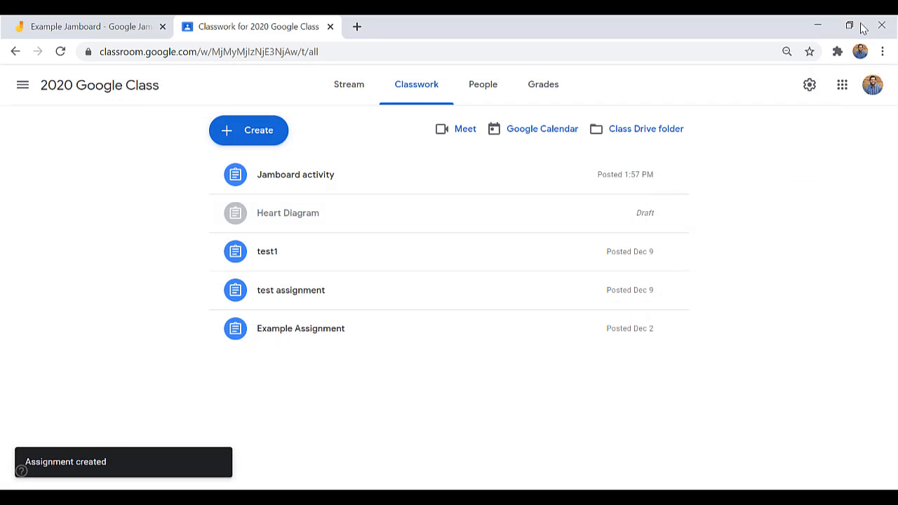
# Switch to the browser profile of Team 1's first student and open the classwork list of 2020 Google Class in Google Classroom
pyautogui.click(862, 52)
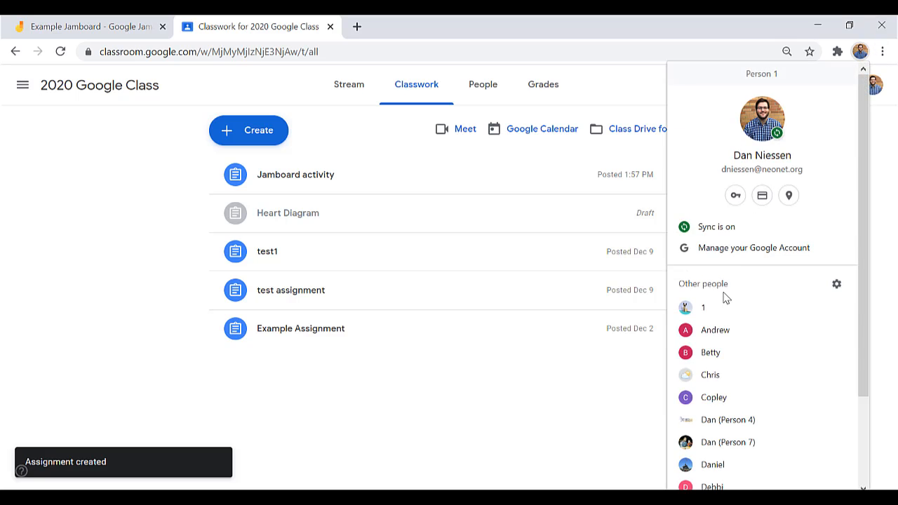
pyautogui.click(734, 337)
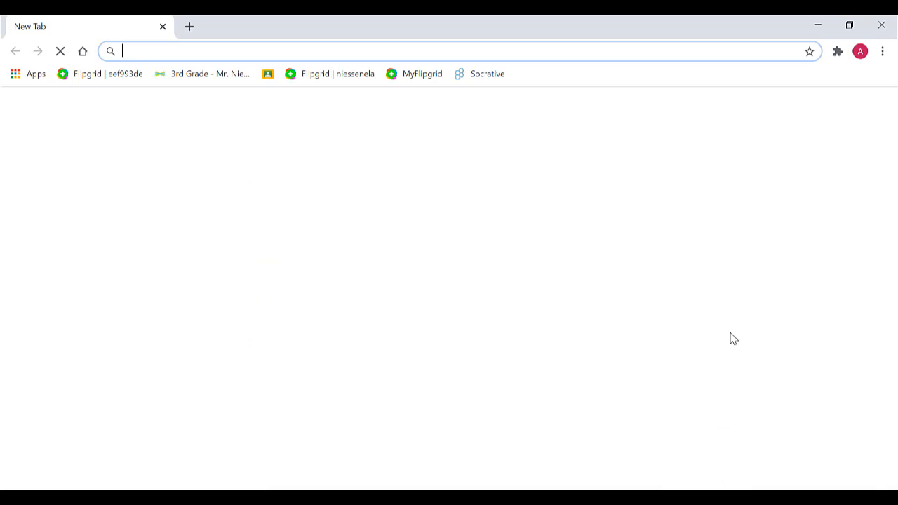
pyautogui.click(267, 75)
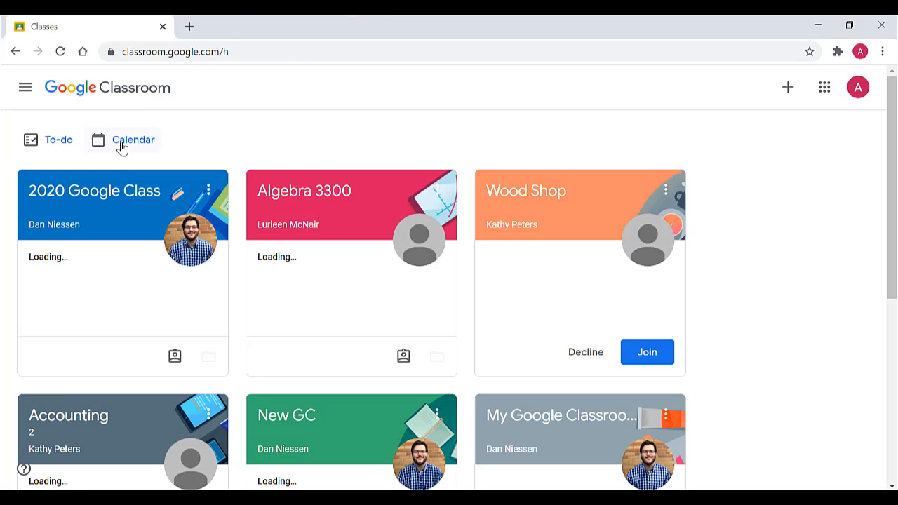
pyautogui.click(88, 201)
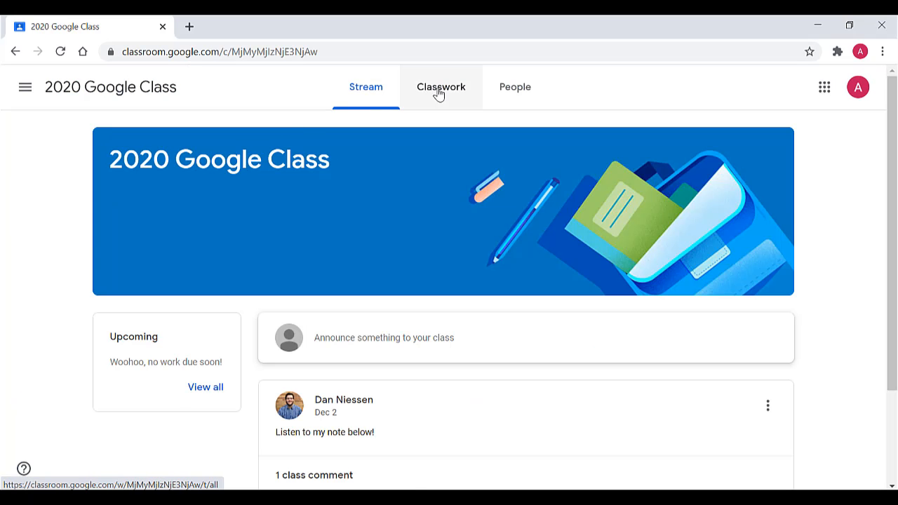
pyautogui.click(438, 92)
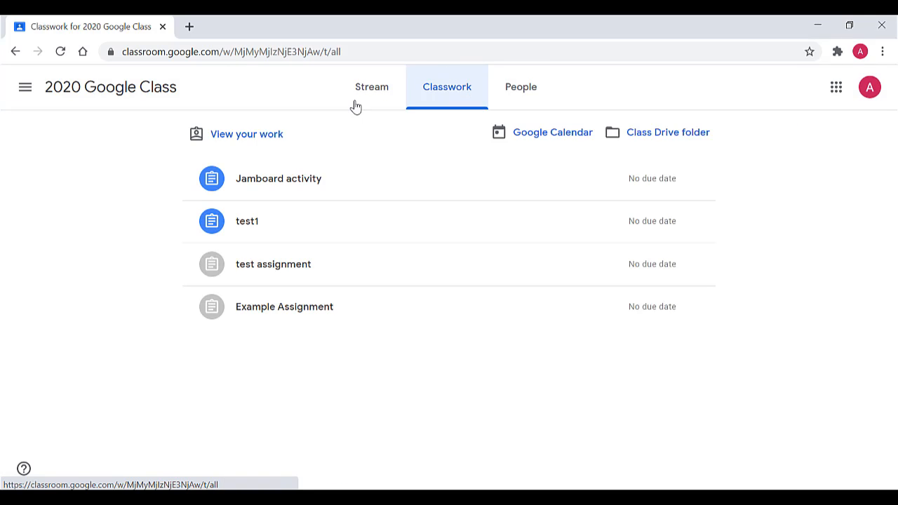
# Open the Example Jamboard attached to the Jamboard activity assignment and nudge the instruction text on its first frame slightly upward
pyautogui.click(284, 188)
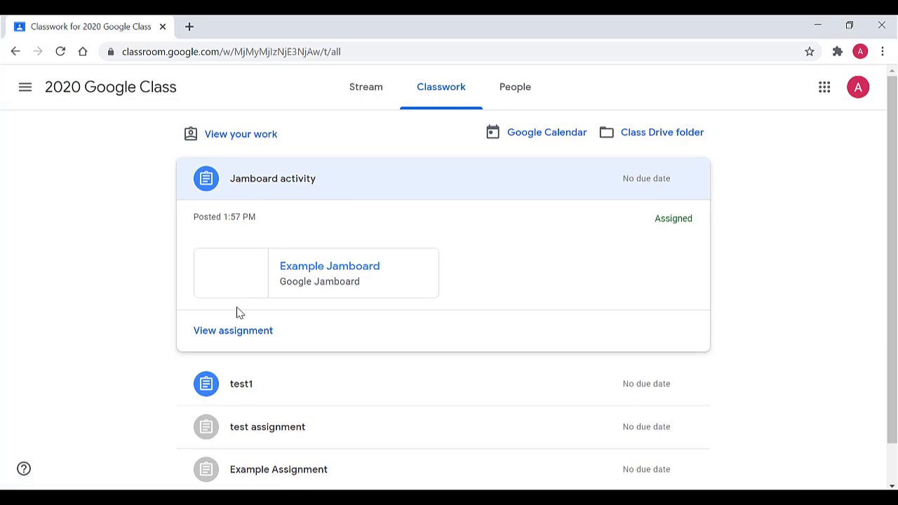
pyautogui.click(302, 270)
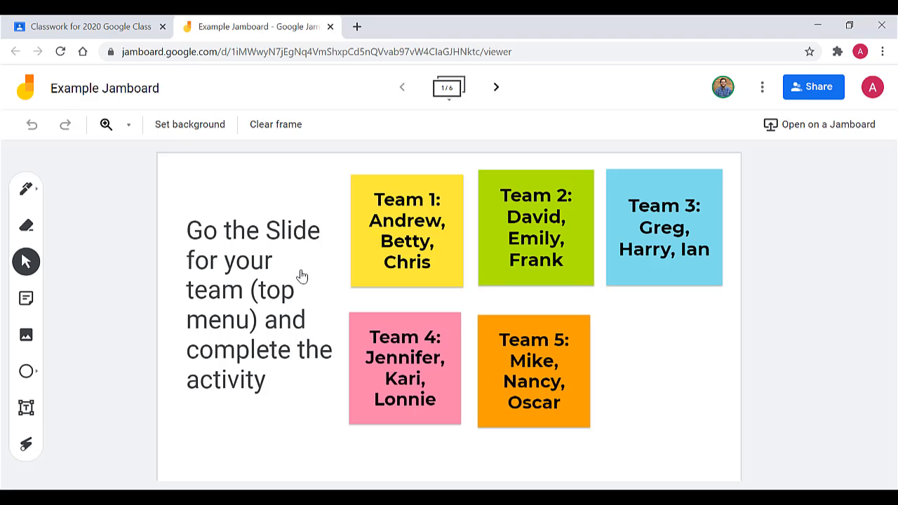
pyautogui.click(254, 275)
pyautogui.moveTo(266, 265)
pyautogui.mouseDown()
pyautogui.moveTo(261, 256)
pyautogui.moveTo(267, 267)
pyautogui.mouseUp()
pyautogui.click(127, 248)
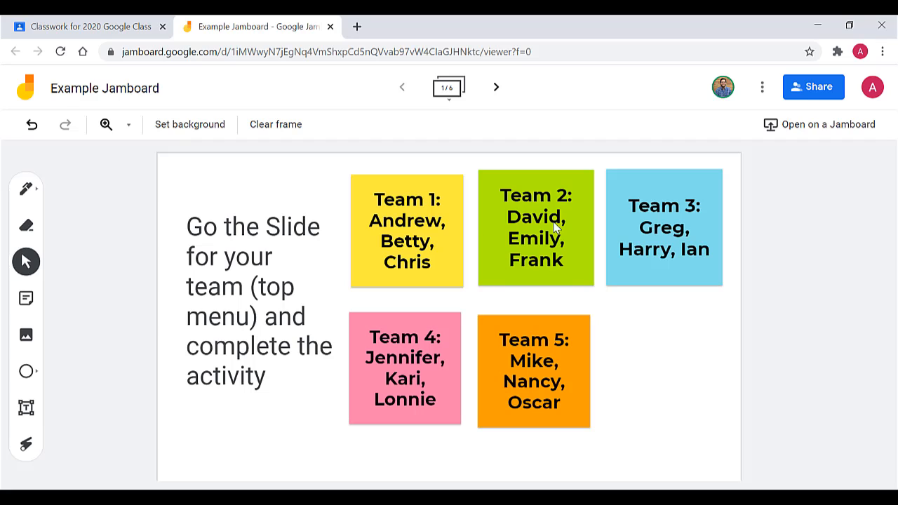
# On the Team 1 frame, insert the first frog picture found through a Google image search for "frog"
pyautogui.click(421, 212)
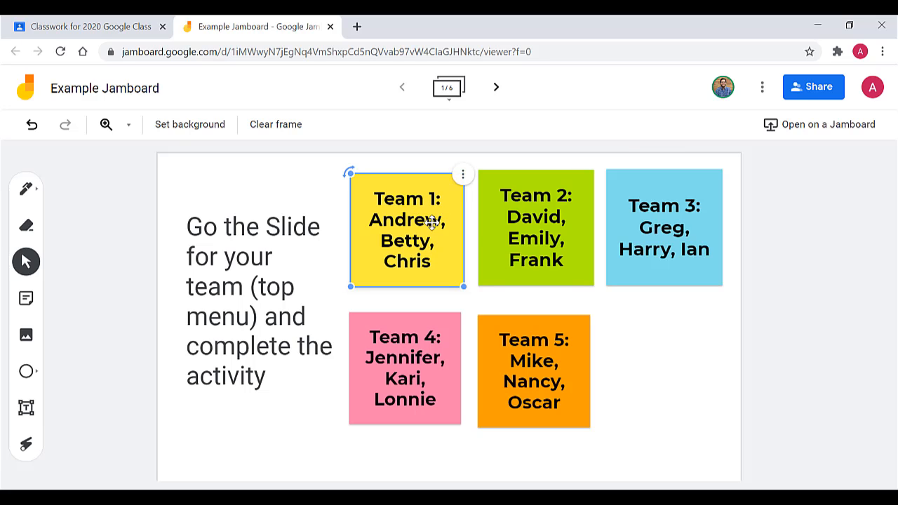
pyautogui.click(497, 89)
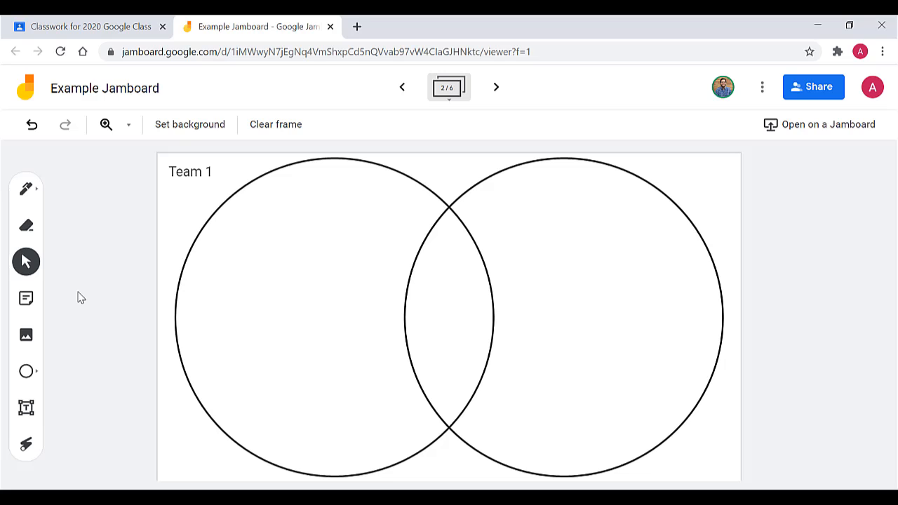
pyautogui.click(25, 337)
pyautogui.click(398, 169)
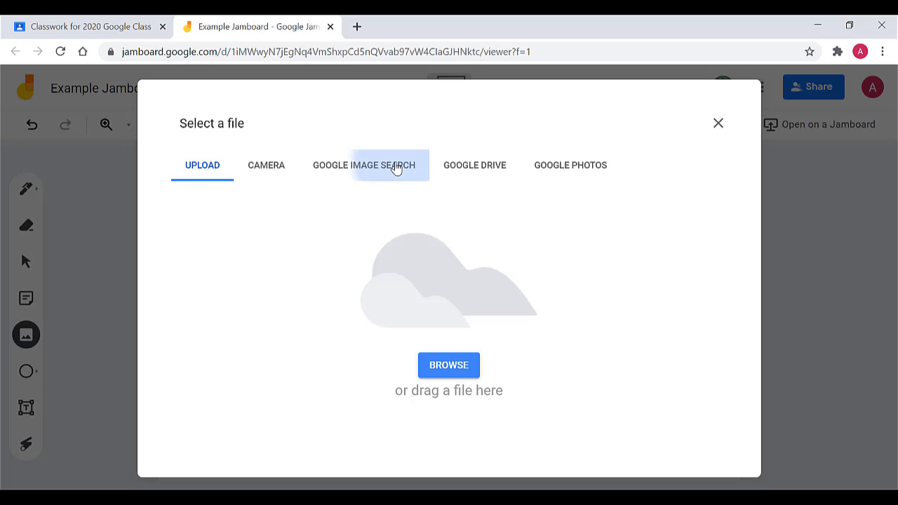
pyautogui.write('frog')
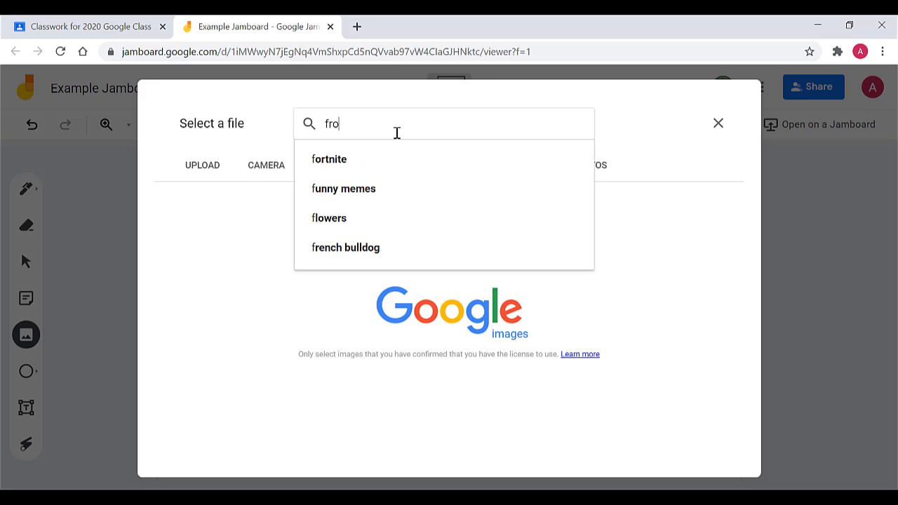
pyautogui.press('Return')
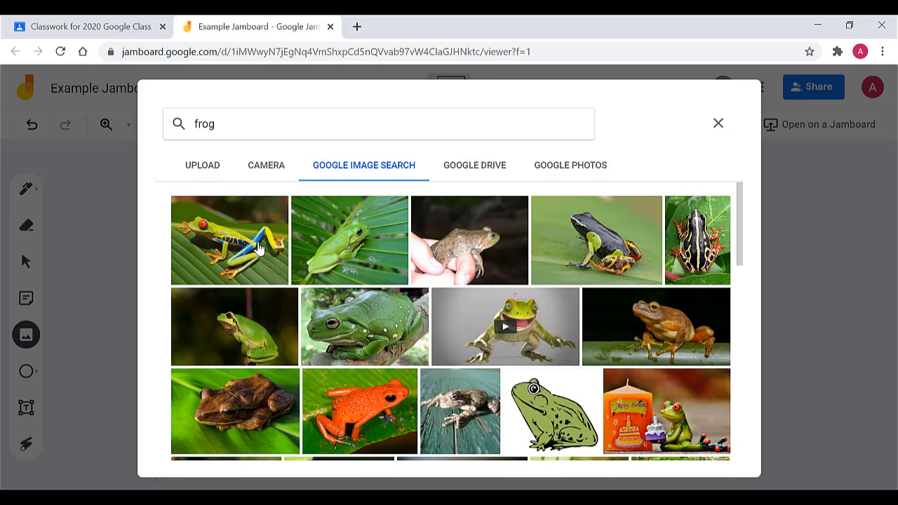
pyautogui.click(256, 247)
# Move the frog picture into the left circle of the Venn diagram and shrink it
pyautogui.moveTo(425, 297); pyautogui.dragTo(279, 292)
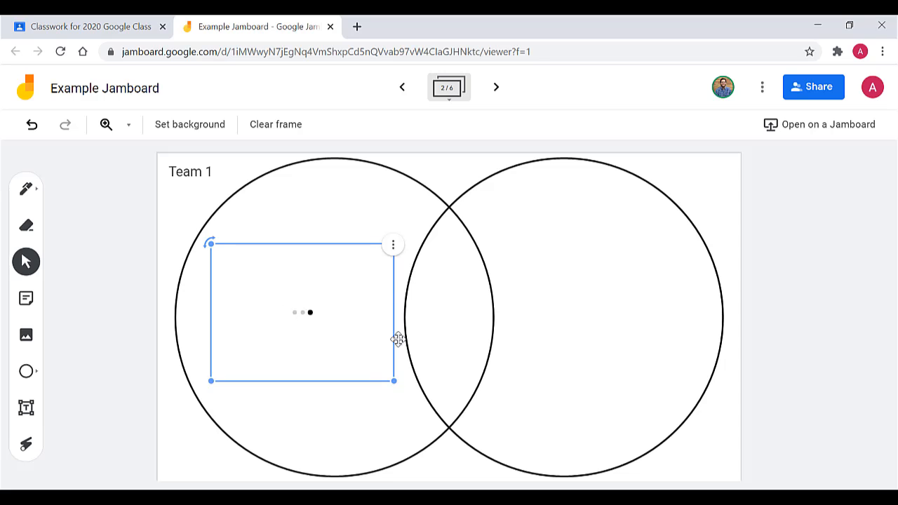
pyautogui.moveTo(395, 381); pyautogui.dragTo(346, 344)
pyautogui.click(404, 395)
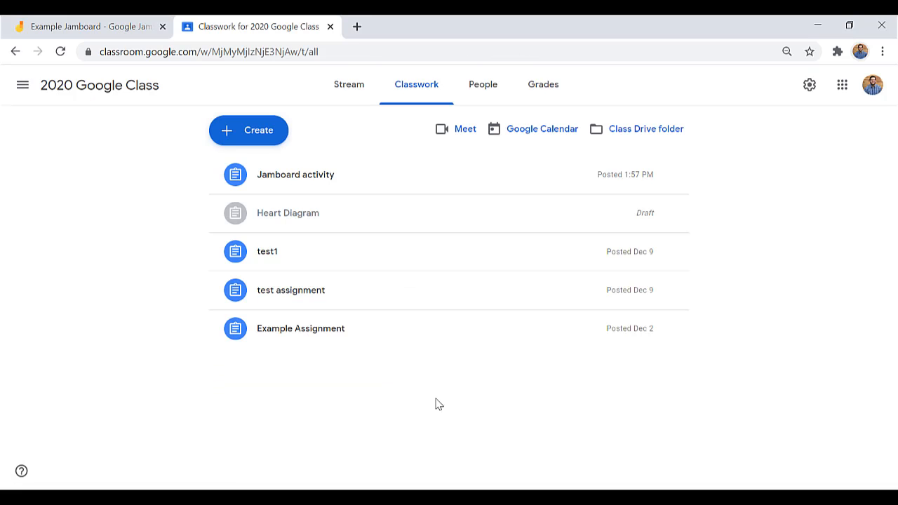
# Check the student's frog picture on the Team 1 frame in the teacher's open Example Jamboard
pyautogui.click(88, 26)
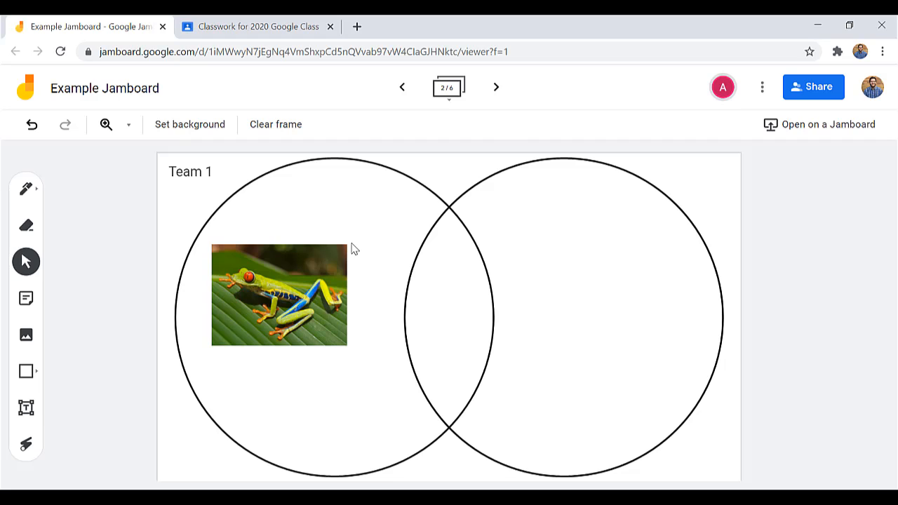
pyautogui.click(317, 265)
pyautogui.click(365, 303)
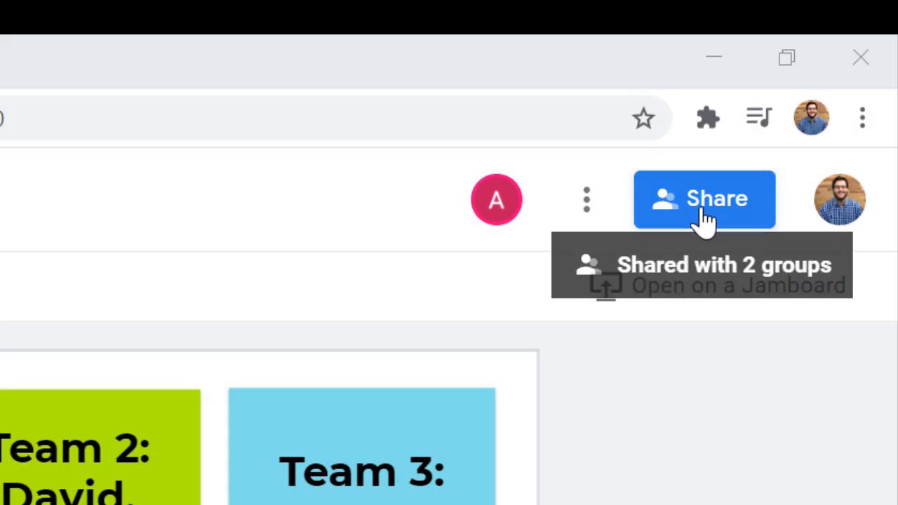
# Share the Jamboard by link with anyone in NEOnet and set the link's permission to Editor
pyautogui.click(706, 219)
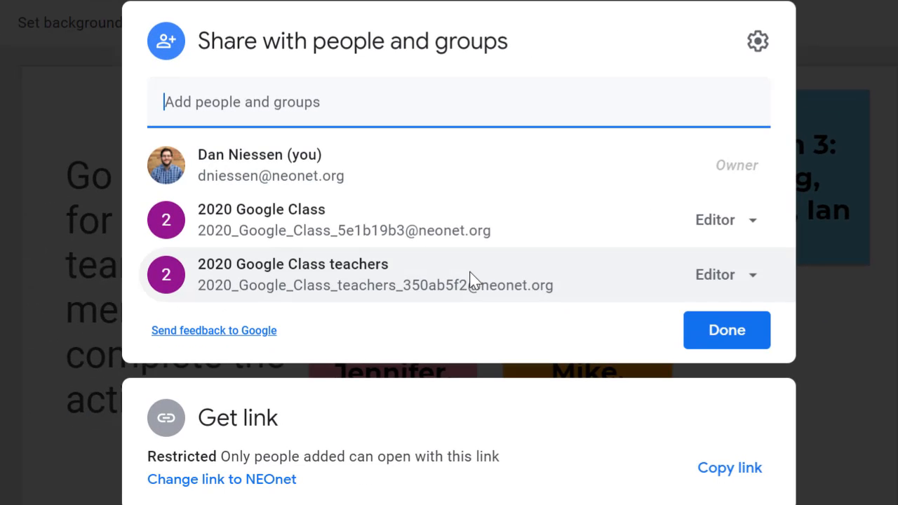
pyautogui.moveTo(471, 277)
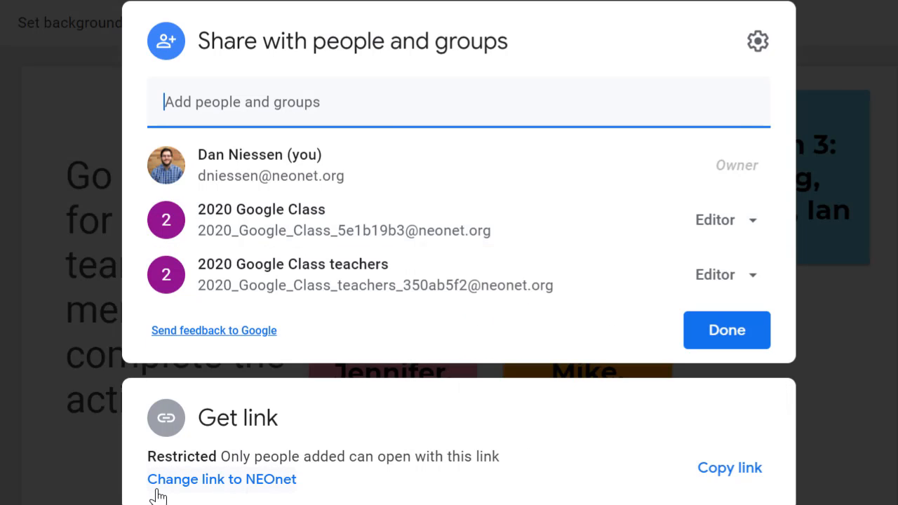
pyautogui.click(274, 493)
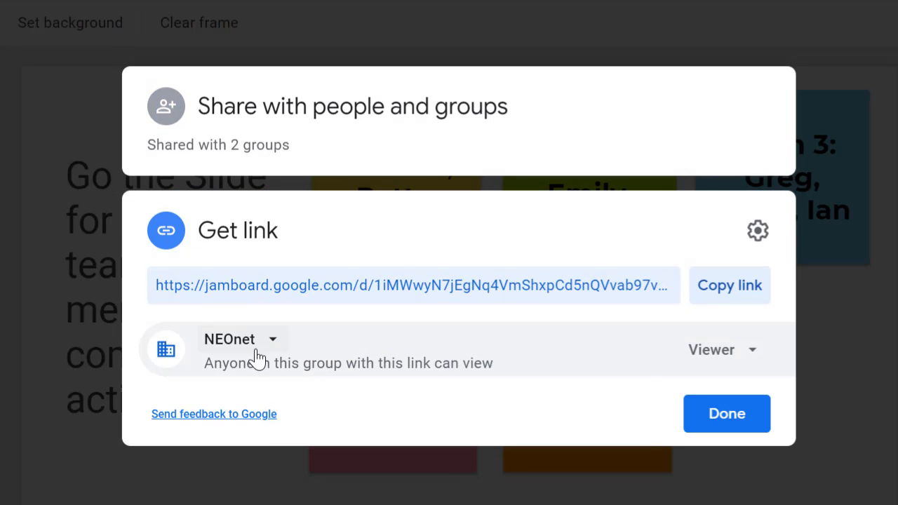
pyautogui.click(702, 353)
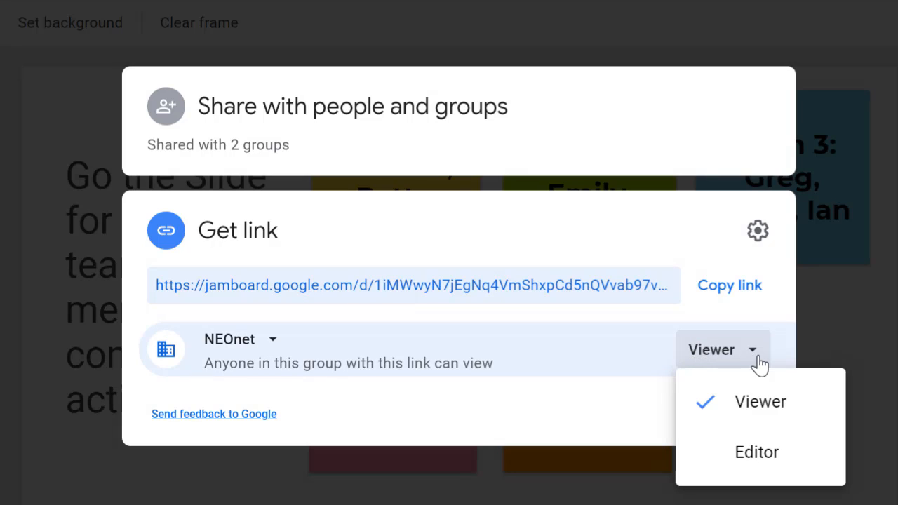
pyautogui.click(794, 454)
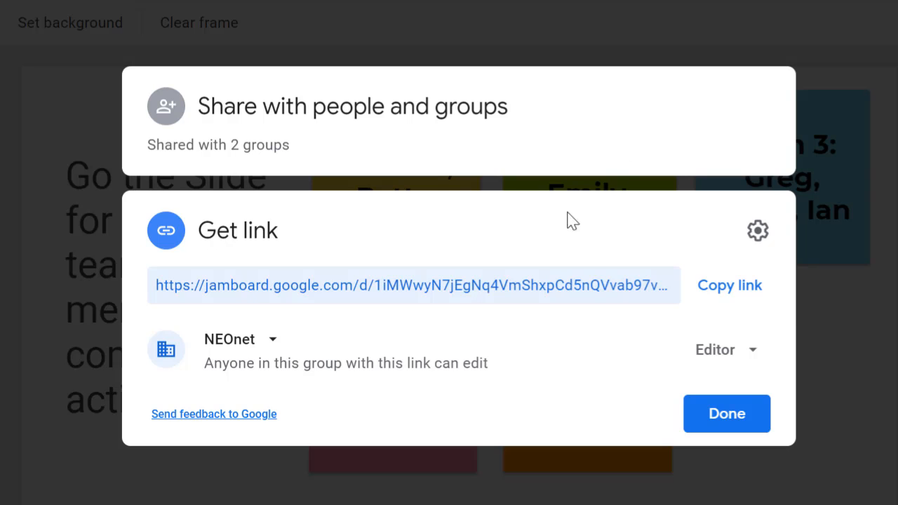
# Return to the sharing list of people and groups and open its sharing settings
pyautogui.click(487, 128)
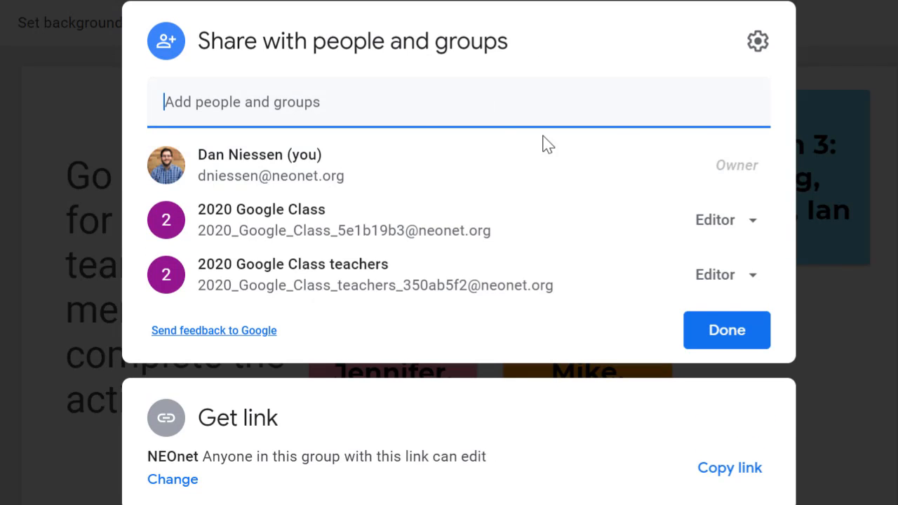
pyautogui.moveTo(475, 153)
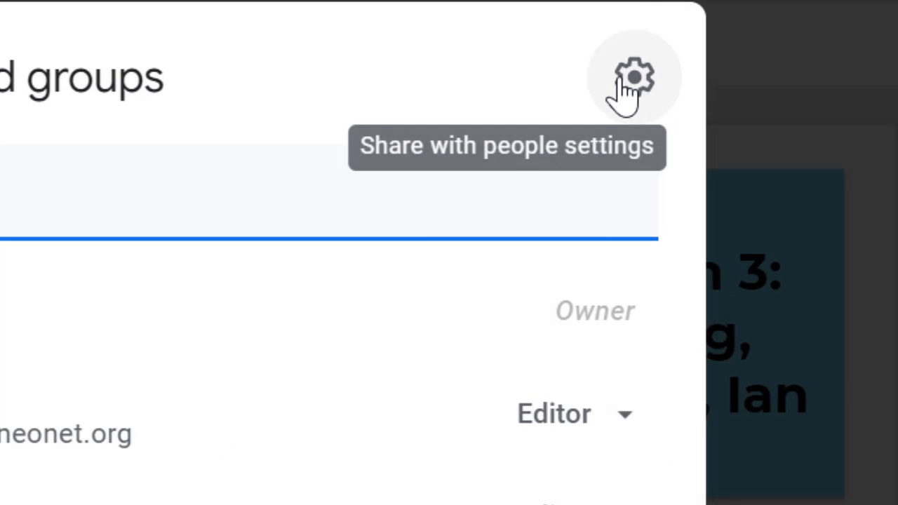
pyautogui.click(632, 78)
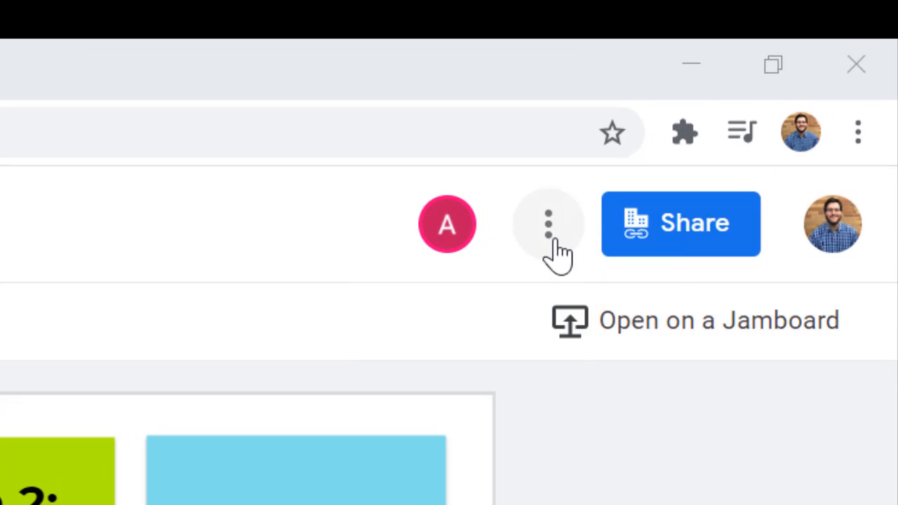
# Download the Example Jamboard as a PDF and open the downloaded file
pyautogui.click(554, 242)
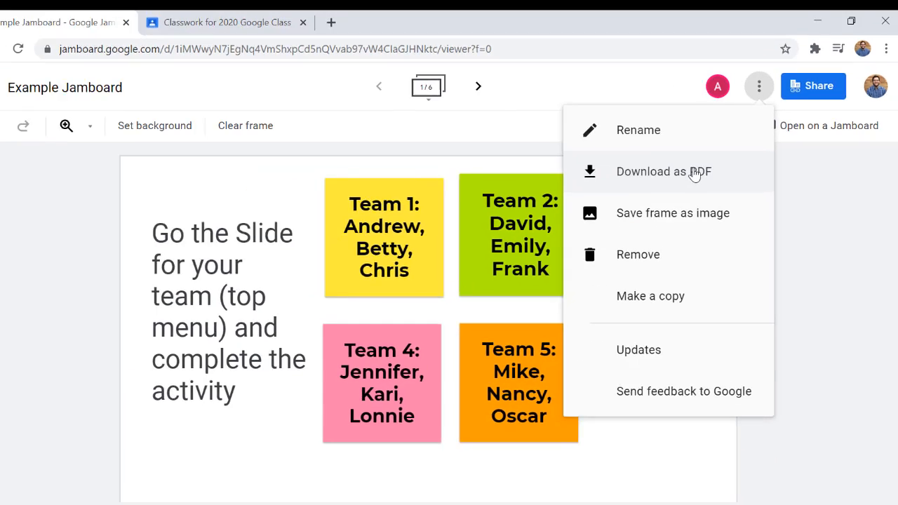
pyautogui.click(695, 174)
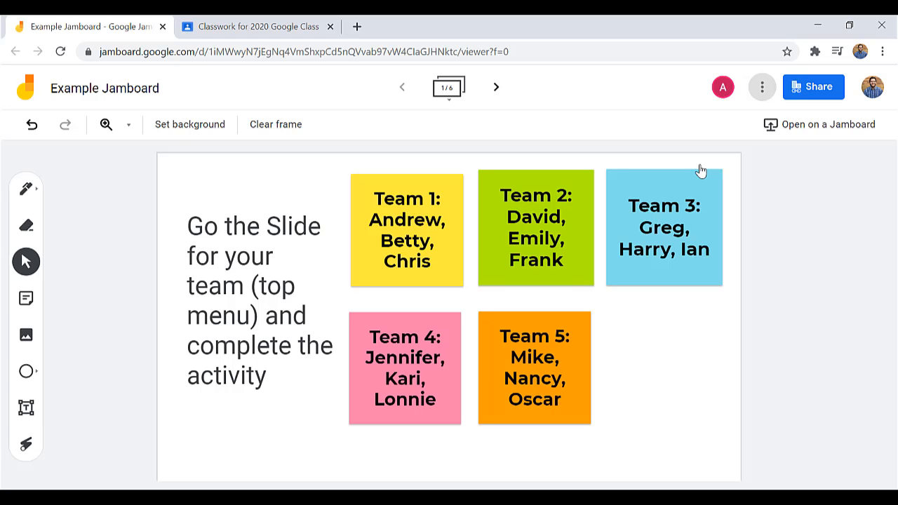
pyautogui.click(762, 87)
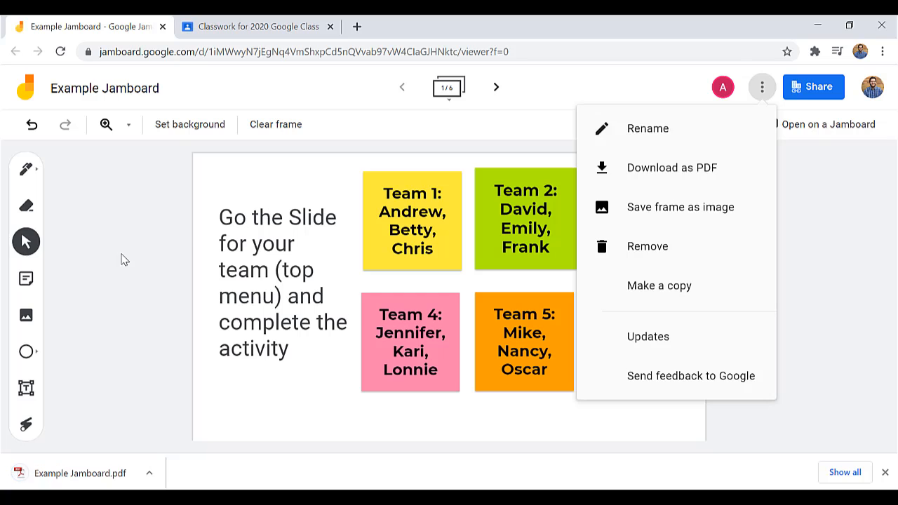
pyautogui.click(93, 471)
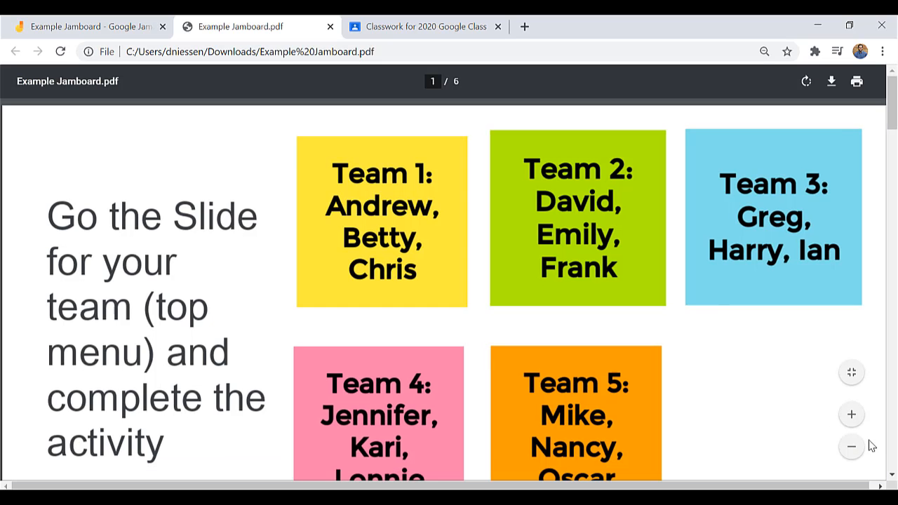
# Examine the exported frames in Example Jamboard.pdf at a reduced zoom and close the PDF
pyautogui.click(850, 450)
pyautogui.click(850, 449)
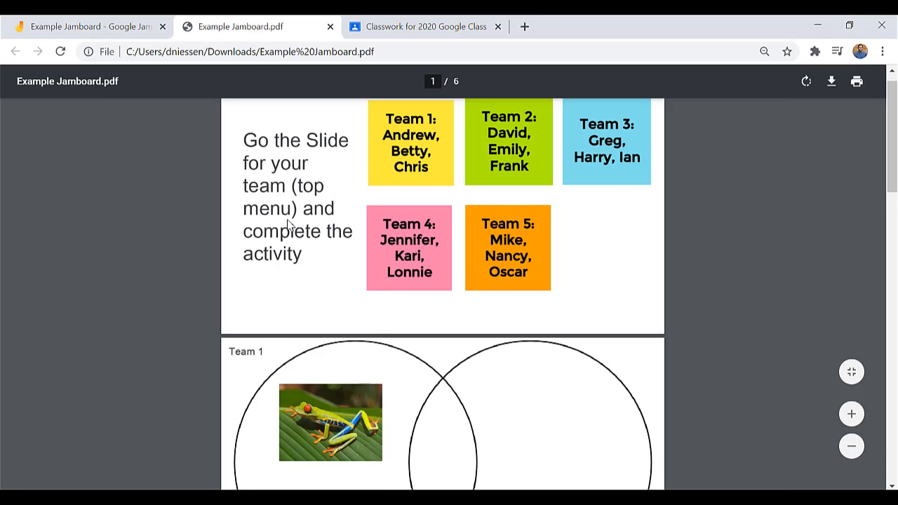
pyautogui.scroll(1, 225, 194)
pyautogui.scroll(-5, 204, 204)
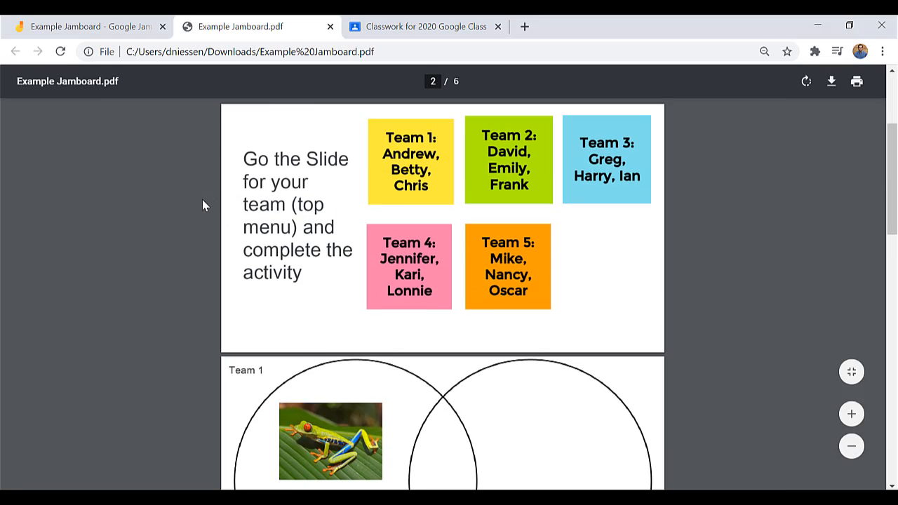
pyautogui.scroll(-10, 203, 205)
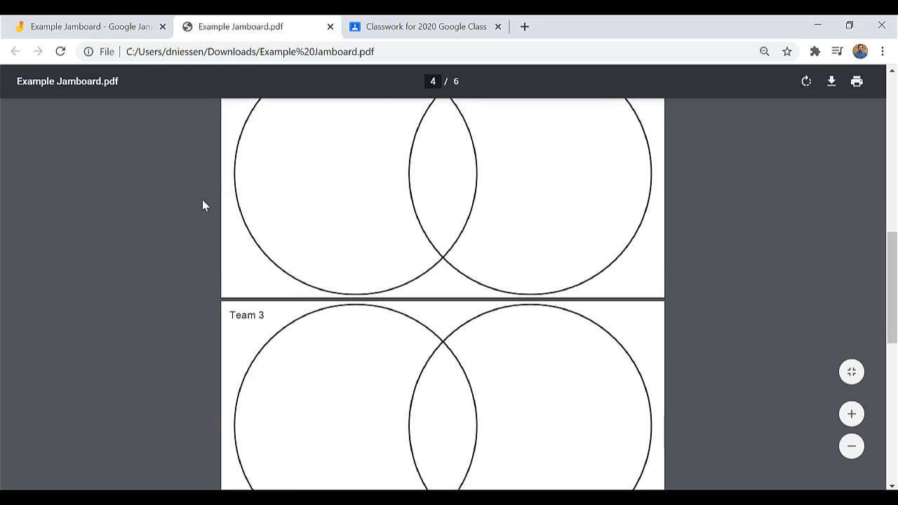
pyautogui.scroll(15, 202, 205)
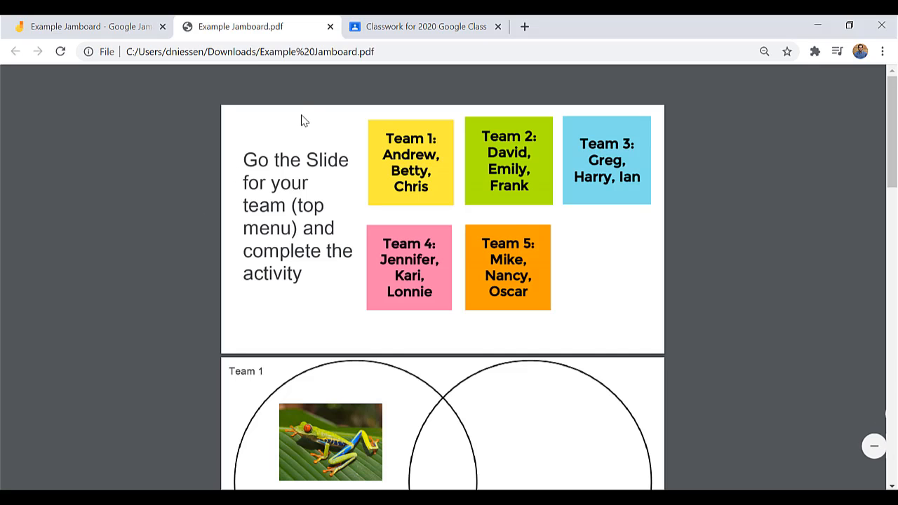
pyautogui.click(331, 27)
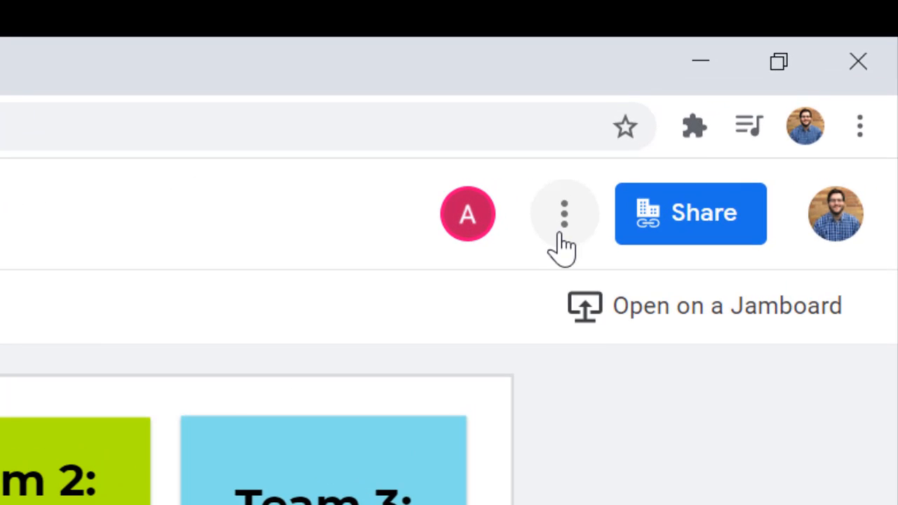
# Make a copy of the Jamboard in My Drive named "Example Jamboard - 2nd period"
pyautogui.click(762, 89)
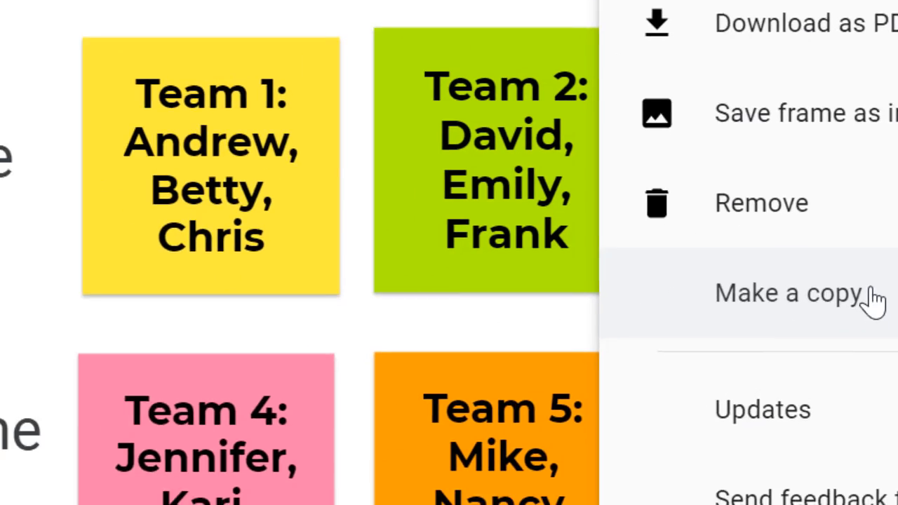
pyautogui.click(532, 358)
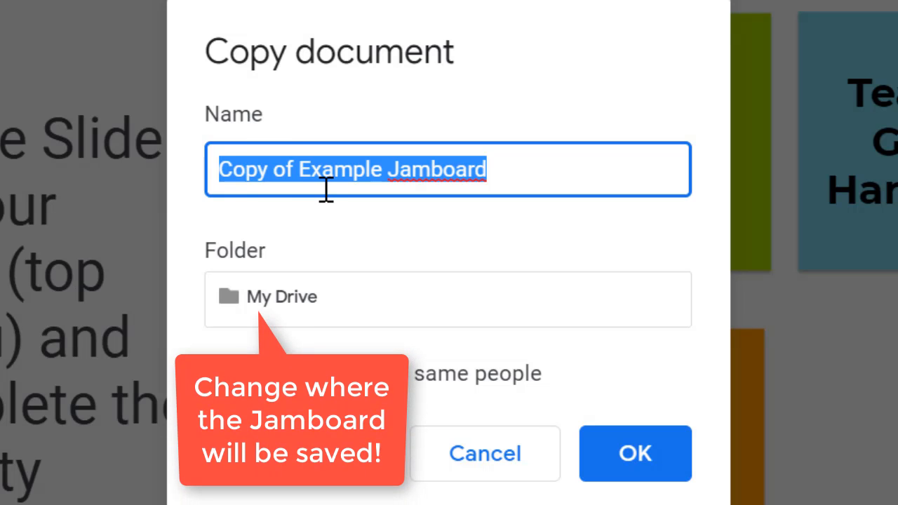
pyautogui.click(306, 169)
pyautogui.press('BackSpace')
pyautogui.press('BackSpace')
pyautogui.press('BackSpace')
pyautogui.press('BackSpace')
pyautogui.press('BackSpace')
pyautogui.press('BackSpace')
pyautogui.press('BackSpace')
pyautogui.press('BackSpace')
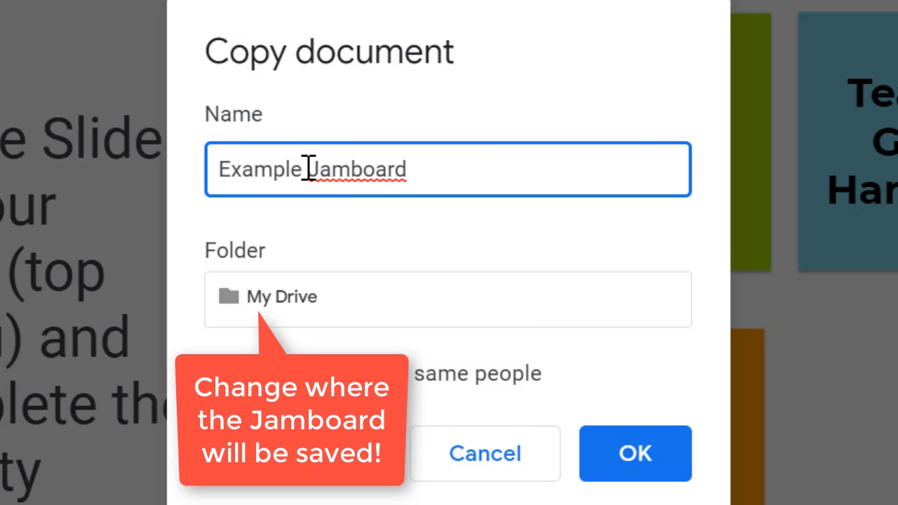
pyautogui.click(612, 169)
pyautogui.write('-')
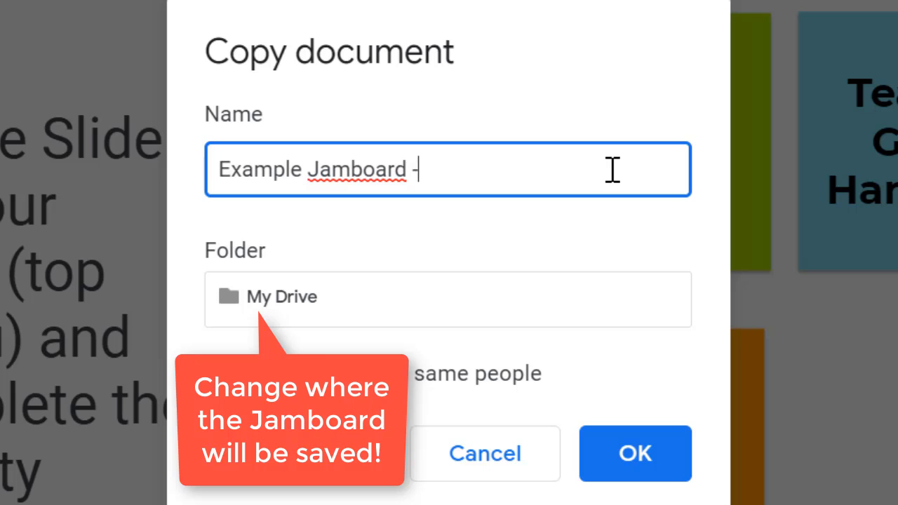
pyautogui.write(' 2nd period')
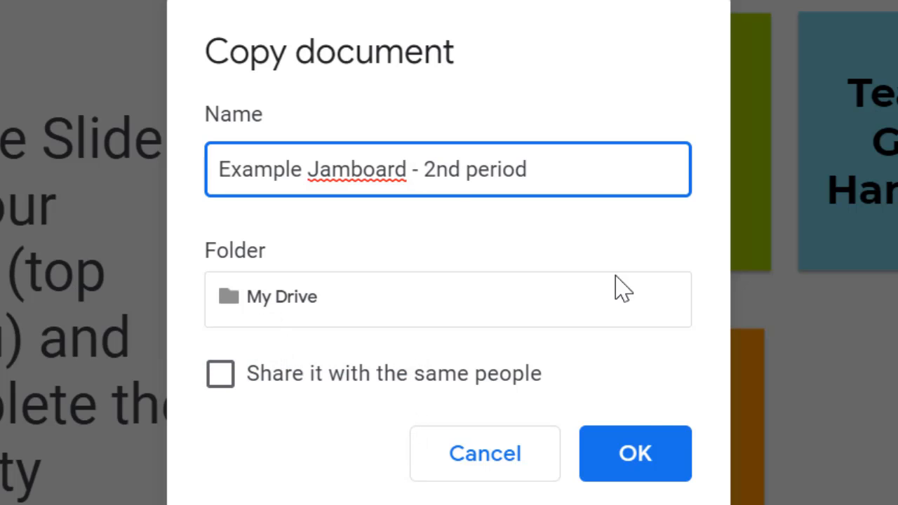
pyautogui.click(658, 464)
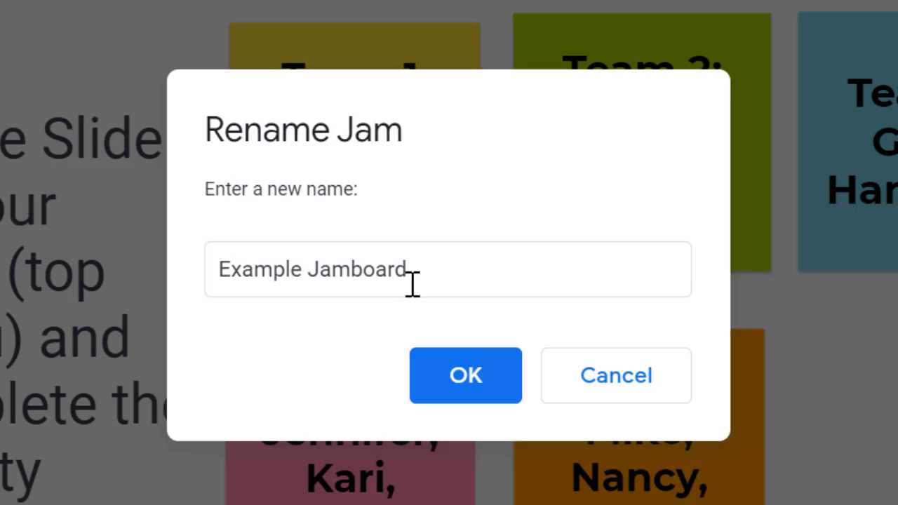
# Rename the original Jam "Example Jamboard - 1st period"
pyautogui.click(430, 273)
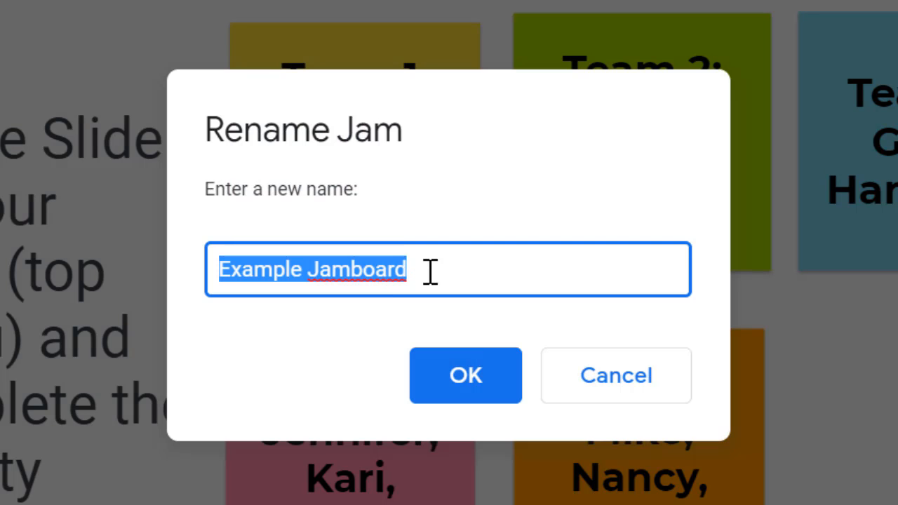
pyautogui.press('BackSpace')
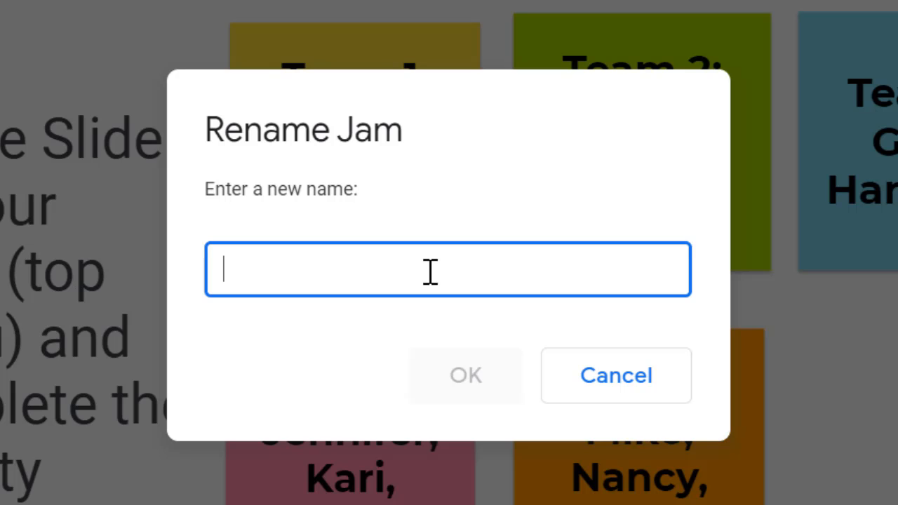
pyautogui.hotkey('ctrl', 'z')
pyautogui.click(430, 273)
pyautogui.write('- 1st perio')
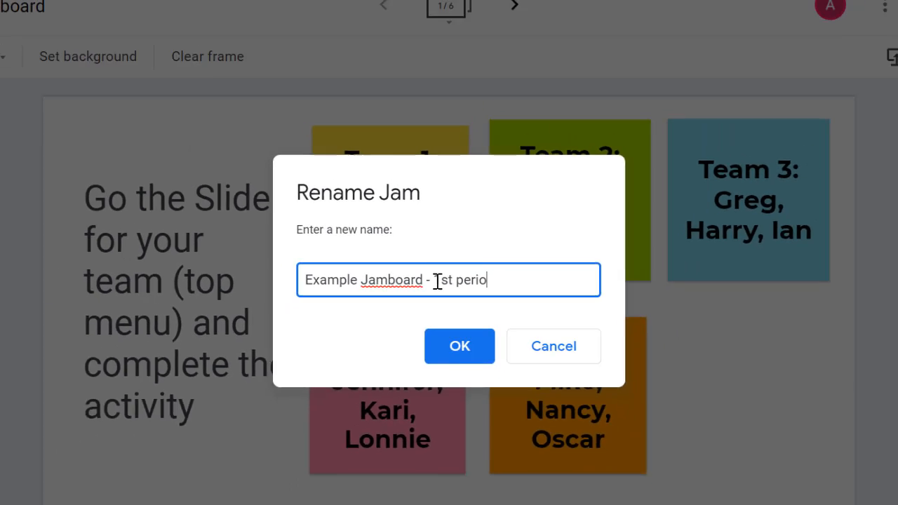
pyautogui.write('d')
pyautogui.press('Return')
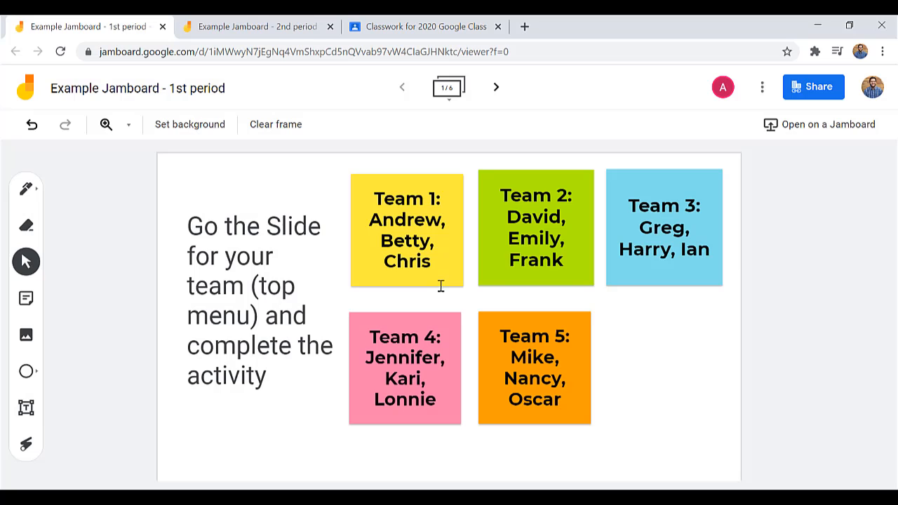
# Open the Team 1 sticky note in the 2nd period Jamboard and close it without saving changes
pyautogui.click(221, 26)
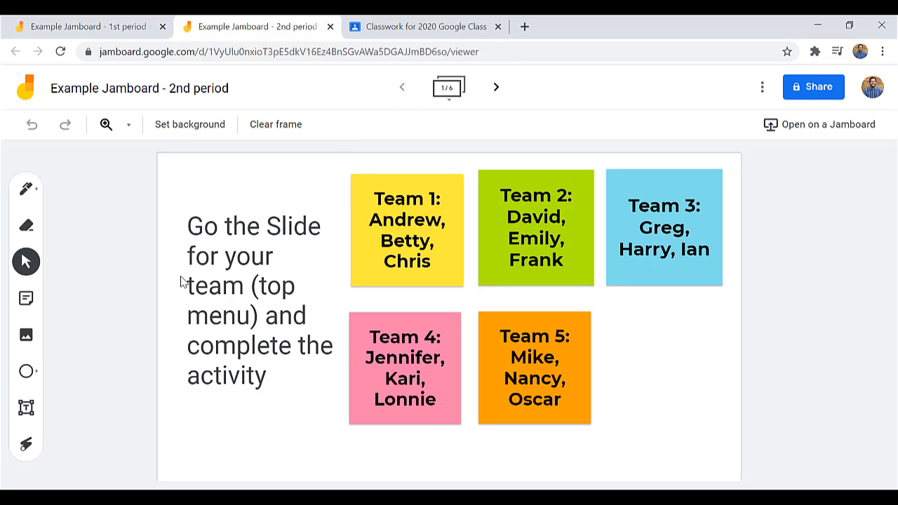
pyautogui.doubleClick(406, 259)
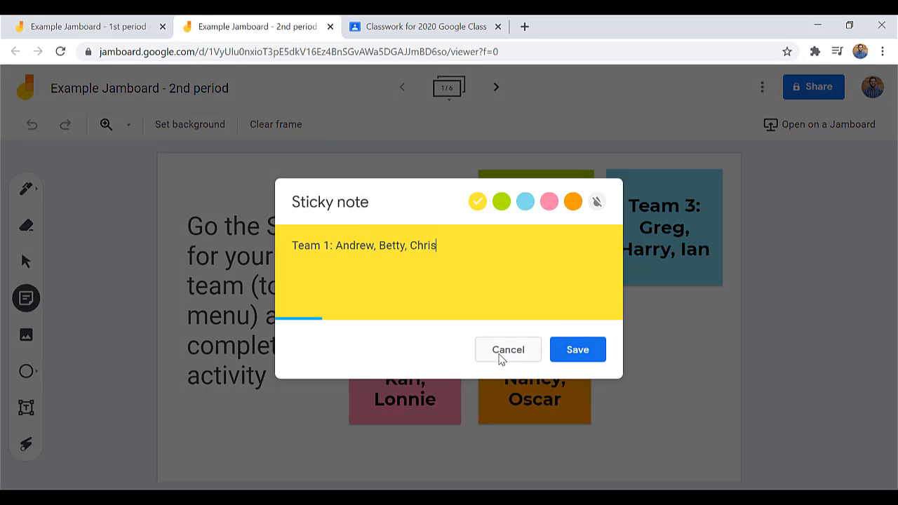
pyautogui.click(502, 354)
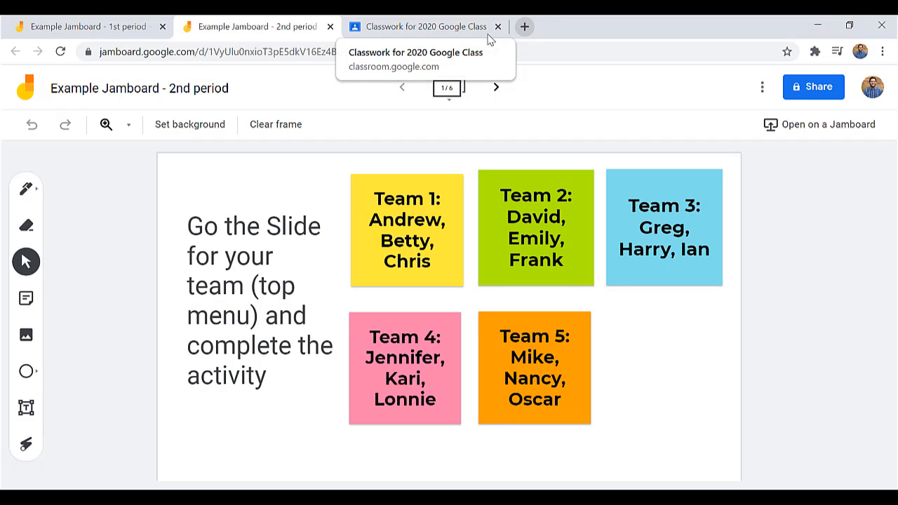
# Open Google Drive in a new browser tab and view the contents of the class notes folder
pyautogui.click(524, 25)
pyautogui.click(14, 74)
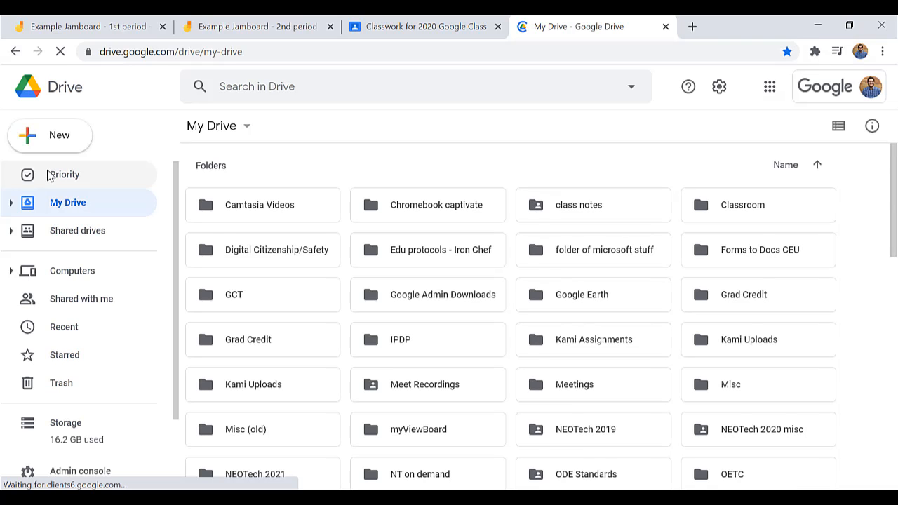
pyautogui.click(96, 21)
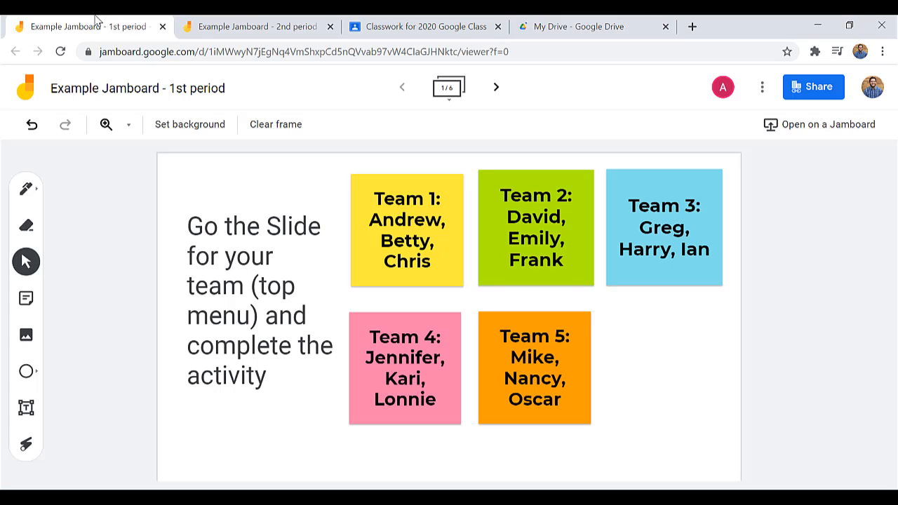
pyautogui.click(572, 31)
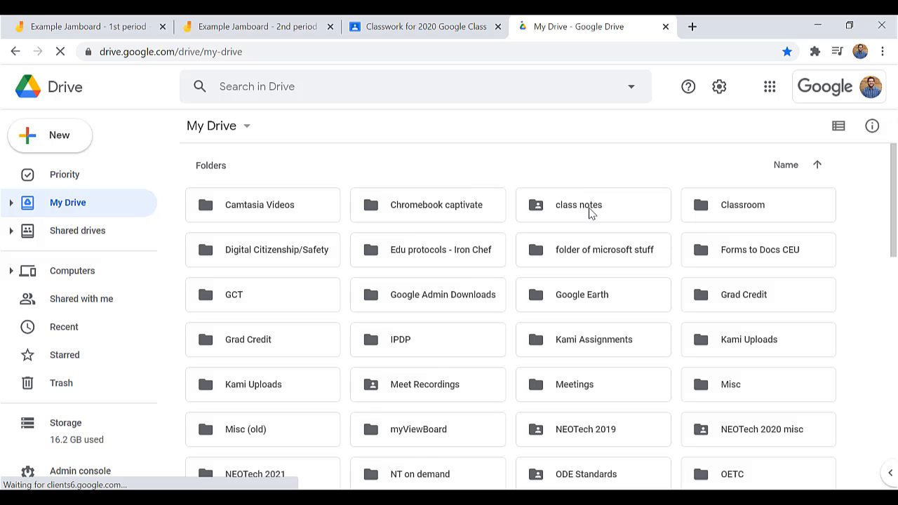
pyautogui.doubleClick(592, 213)
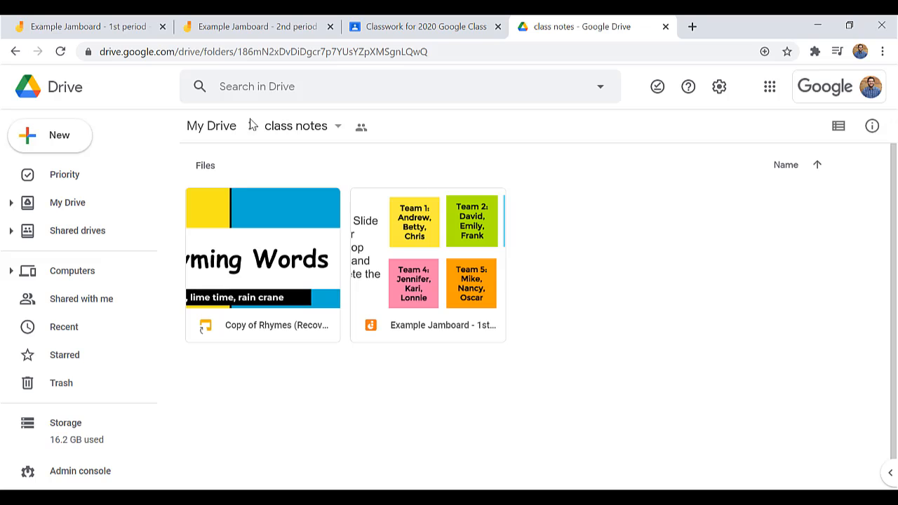
# Move the file Example Jamboard - 2nd period from My Drive into the class notes folder
pyautogui.click(68, 210)
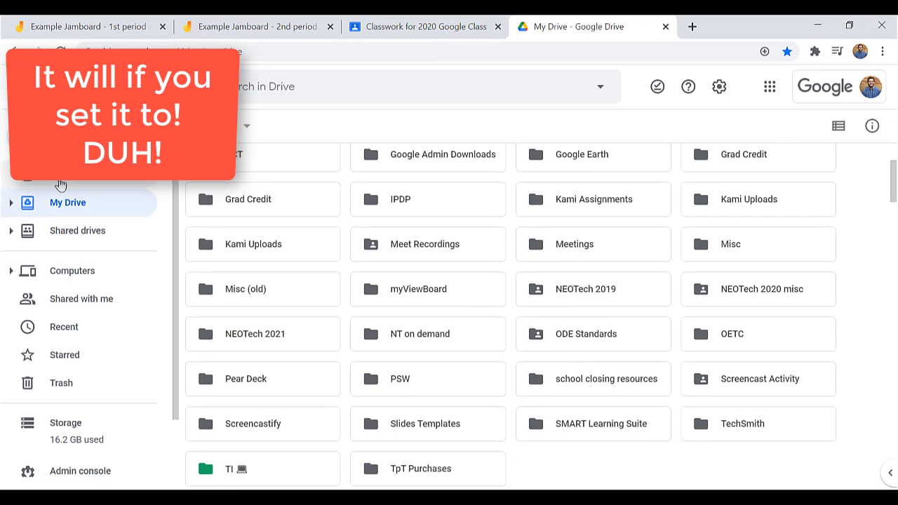
pyautogui.scroll(-7, 421, 246)
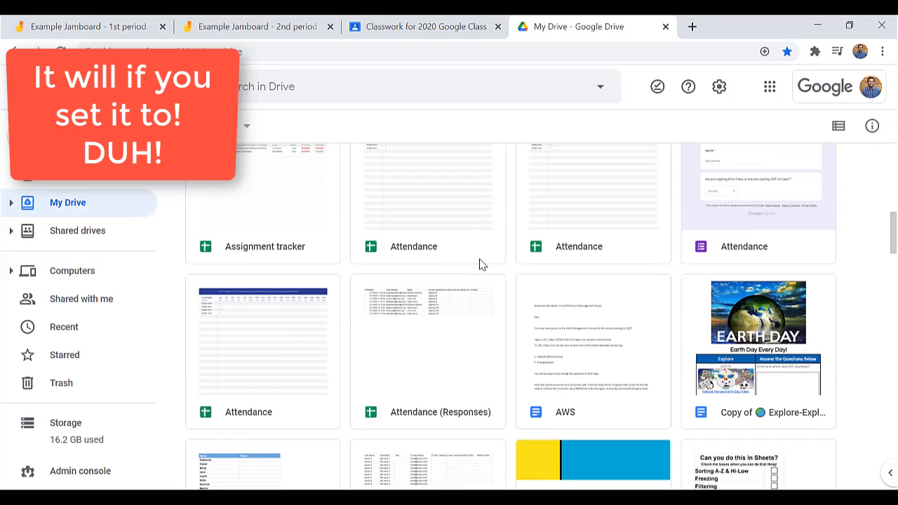
pyautogui.scroll(-6, 481, 264)
pyautogui.click(779, 327)
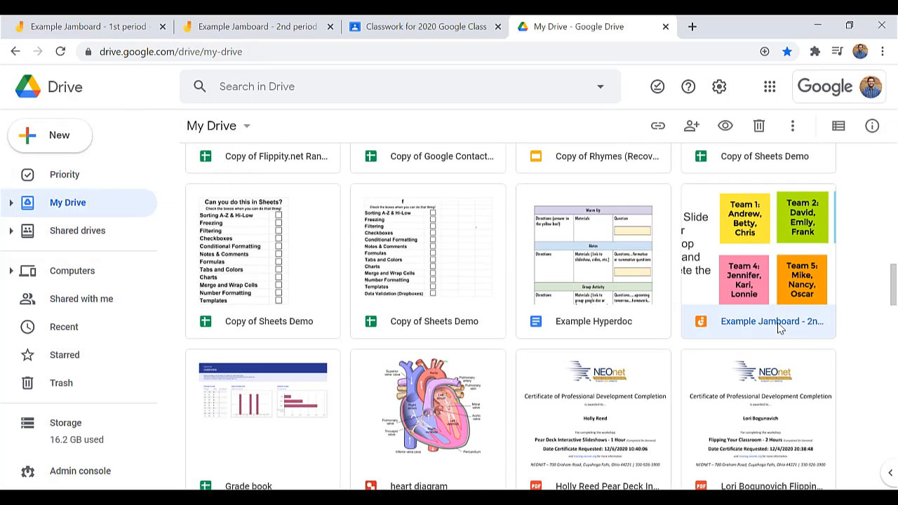
pyautogui.rightClick(748, 259)
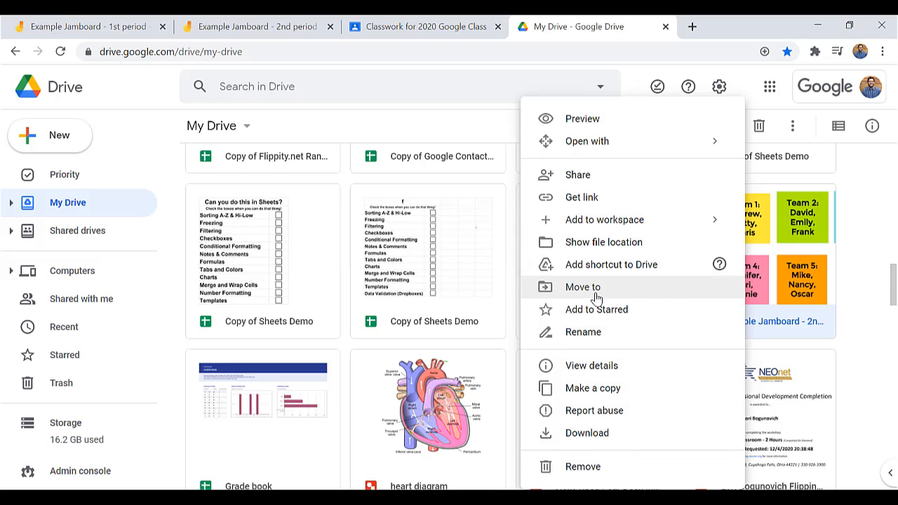
pyautogui.scroll(2, 596, 297)
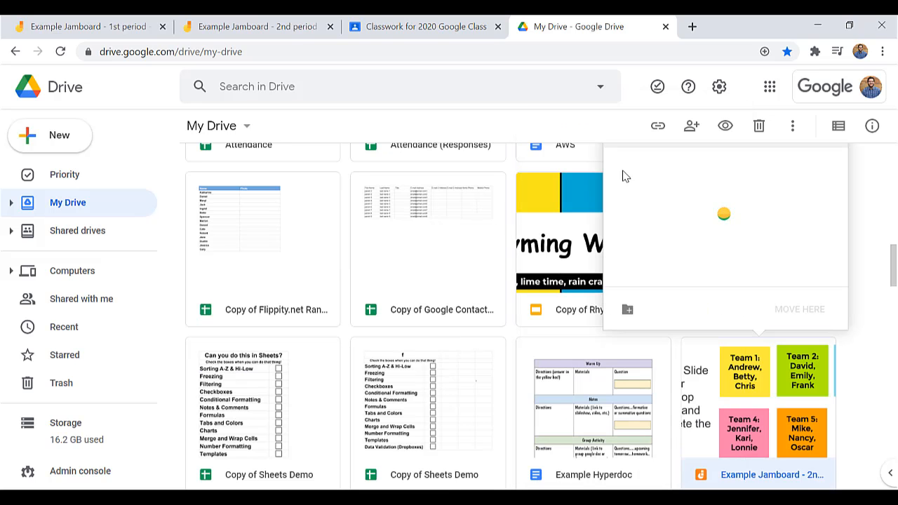
pyautogui.doubleClick(710, 284)
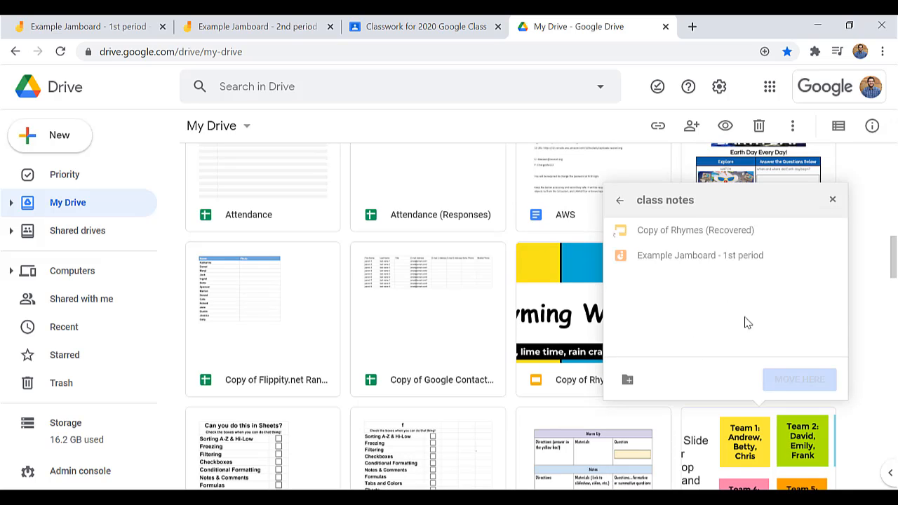
pyautogui.click(801, 383)
pyautogui.click(650, 374)
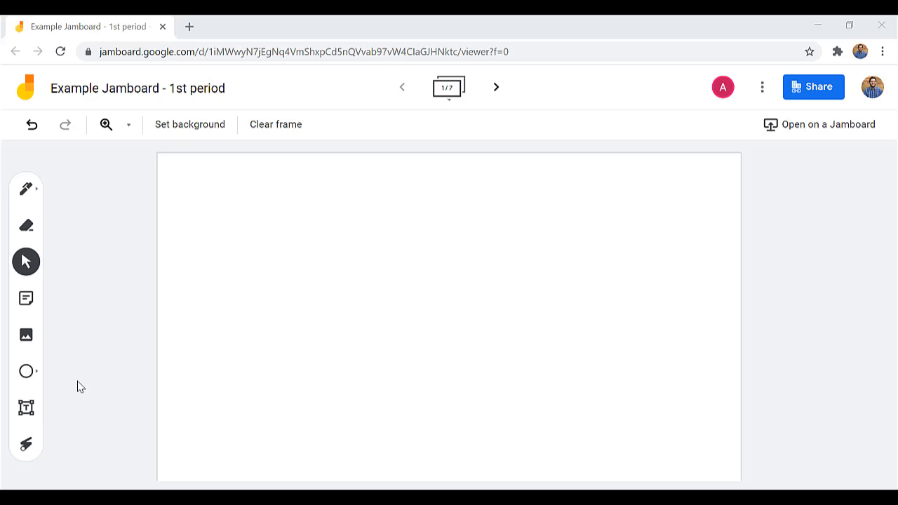
# Draw a rectangle in the upper-left part of the blank first frame of the 1st period Jamboard and fill it green
pyautogui.click(28, 374)
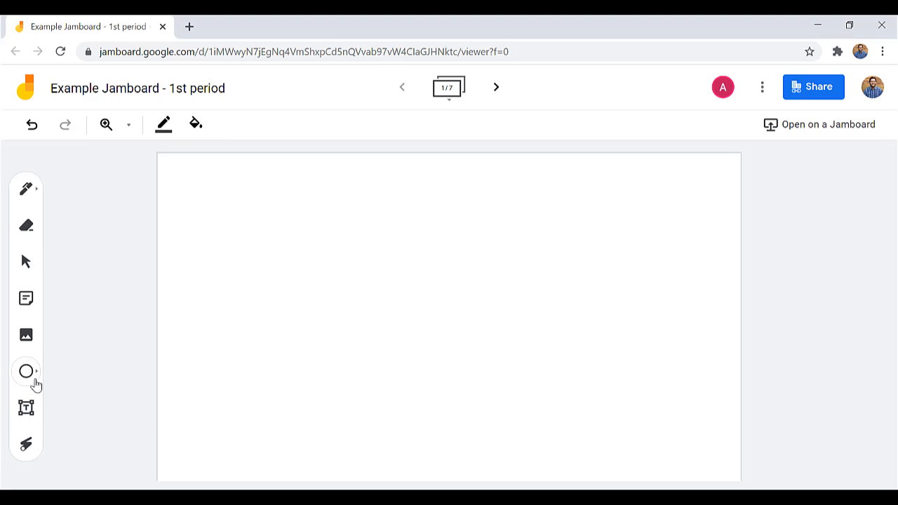
pyautogui.click(36, 385)
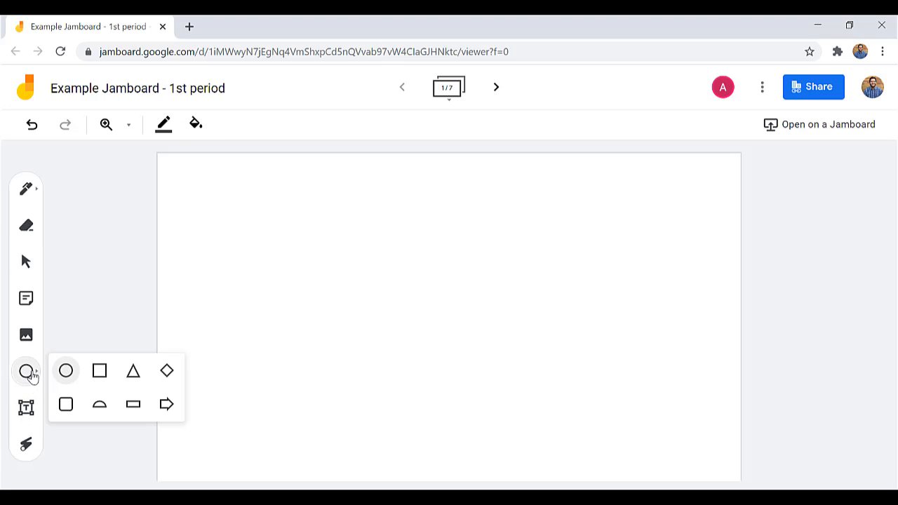
pyautogui.click(99, 376)
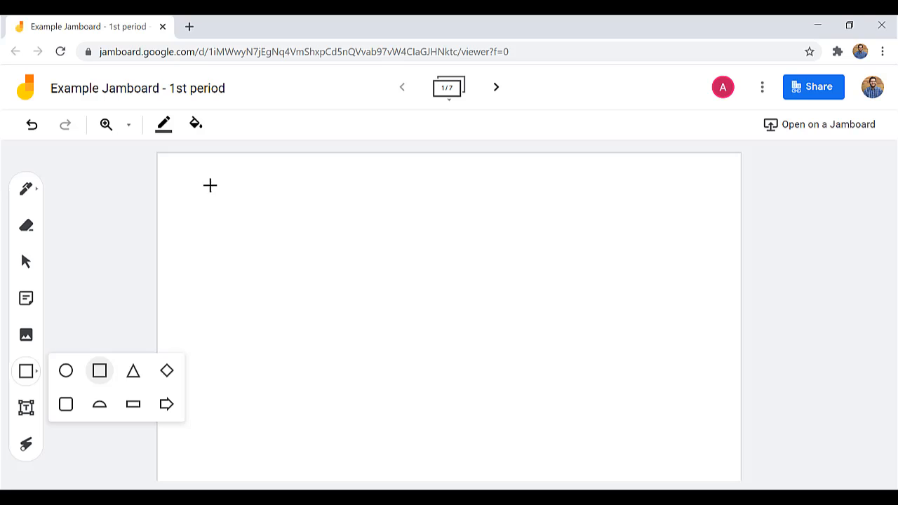
pyautogui.moveTo(207, 197); pyautogui.dragTo(395, 322)
pyautogui.moveTo(367, 271); pyautogui.dragTo(385, 270)
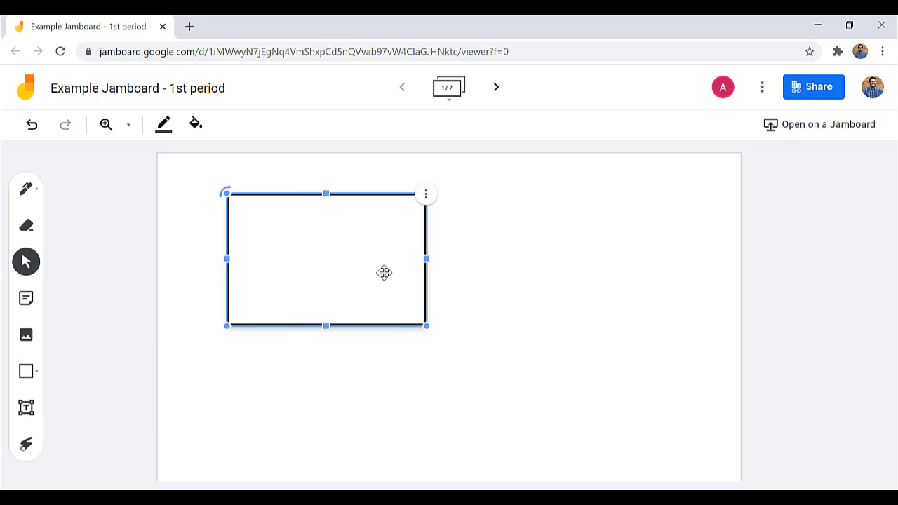
pyautogui.click(195, 128)
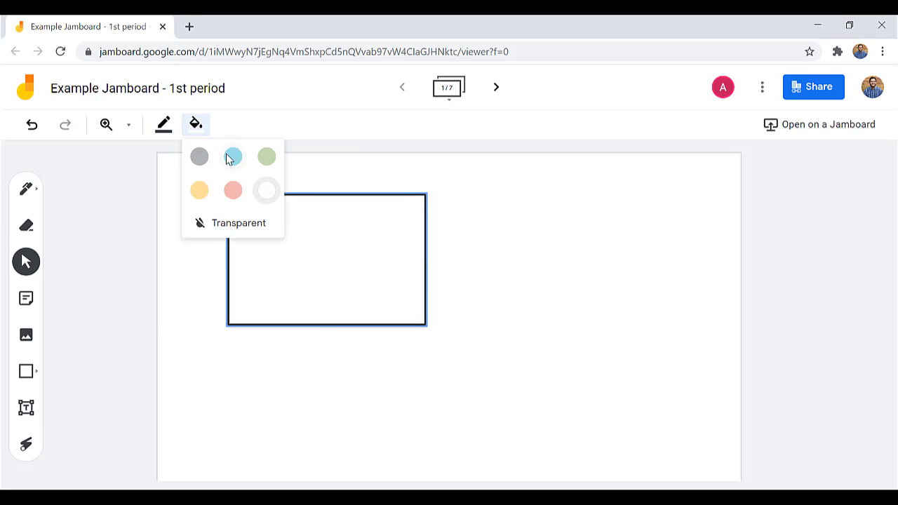
pyautogui.click(267, 158)
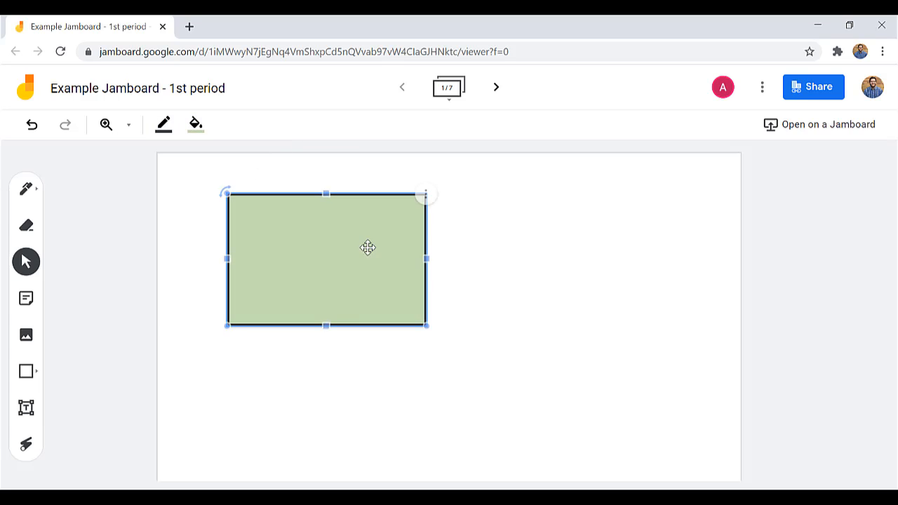
# Delete the green rectangle and undo the deletion
pyautogui.click(389, 269)
pyautogui.click(401, 239)
pyautogui.click(426, 195)
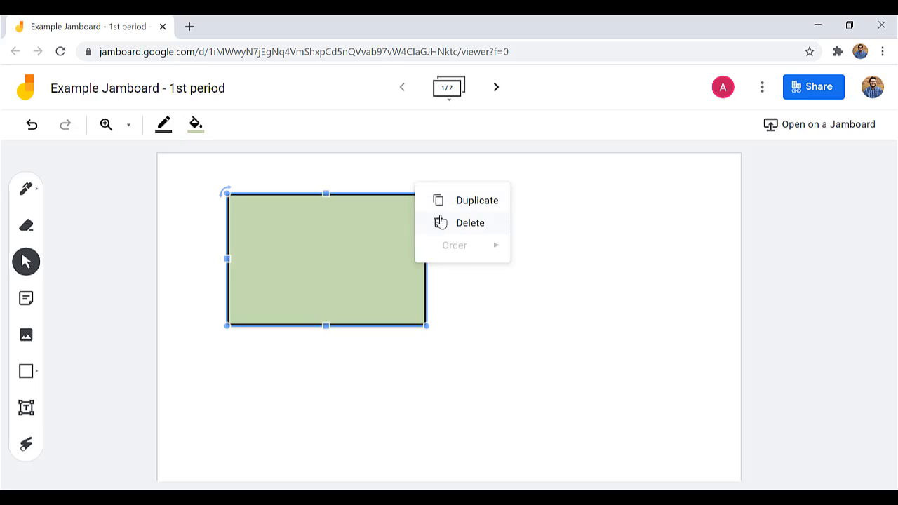
pyautogui.click(446, 223)
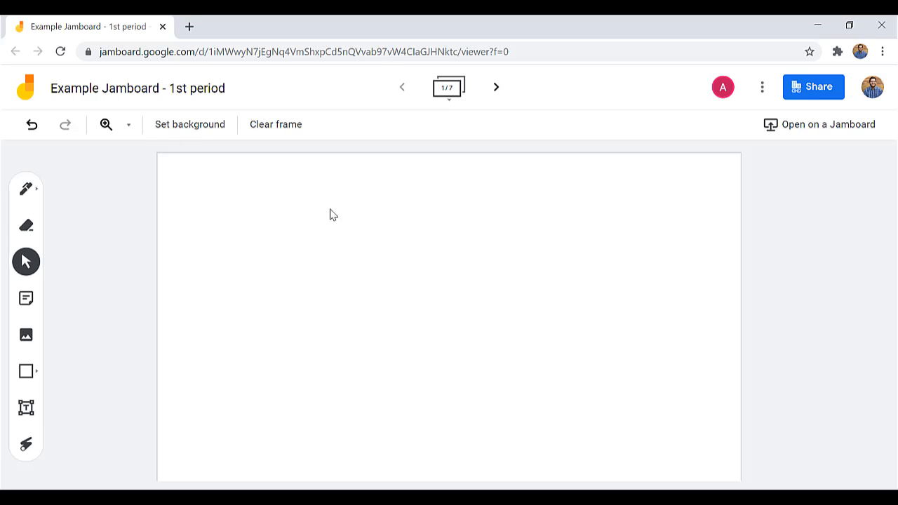
pyautogui.click(32, 124)
# Duplicate the green rectangle three times to get four identical rectangles
pyautogui.click(379, 207)
pyautogui.click(427, 195)
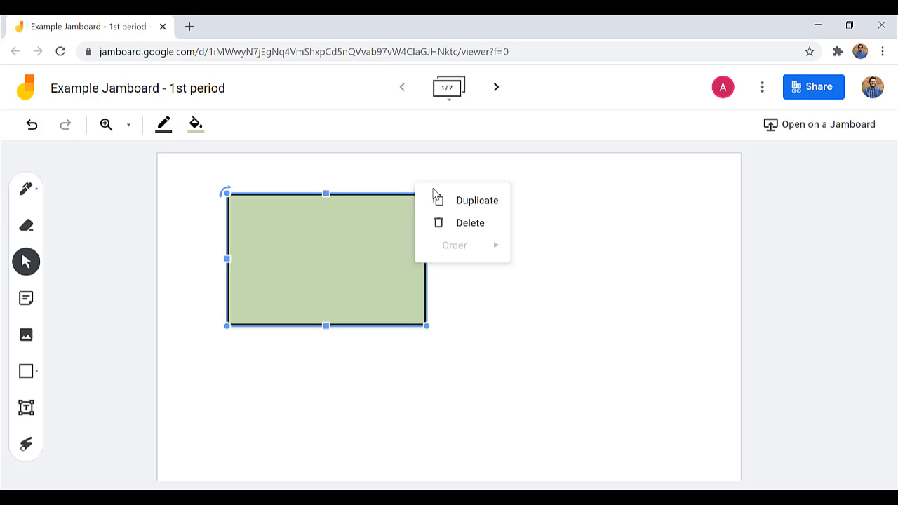
pyautogui.click(449, 202)
pyautogui.click(442, 210)
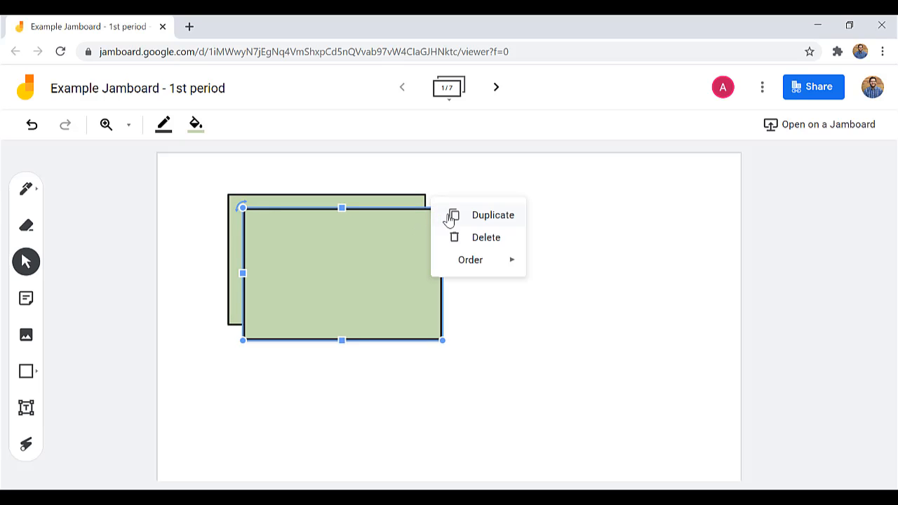
pyautogui.click(450, 219)
pyautogui.click(458, 226)
pyautogui.click(481, 231)
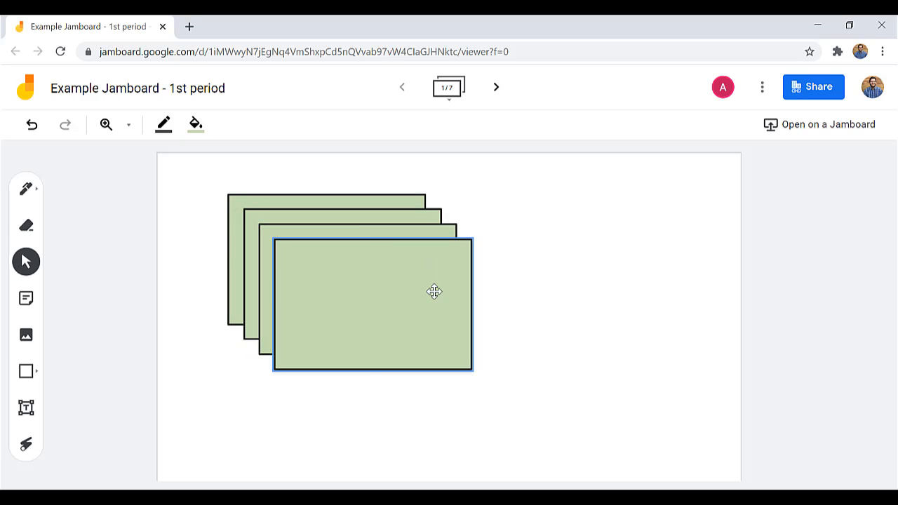
# Arrange the four green rectangles in an aligned two-by-two grid on the frame
pyautogui.moveTo(434, 291); pyautogui.dragTo(338, 388)
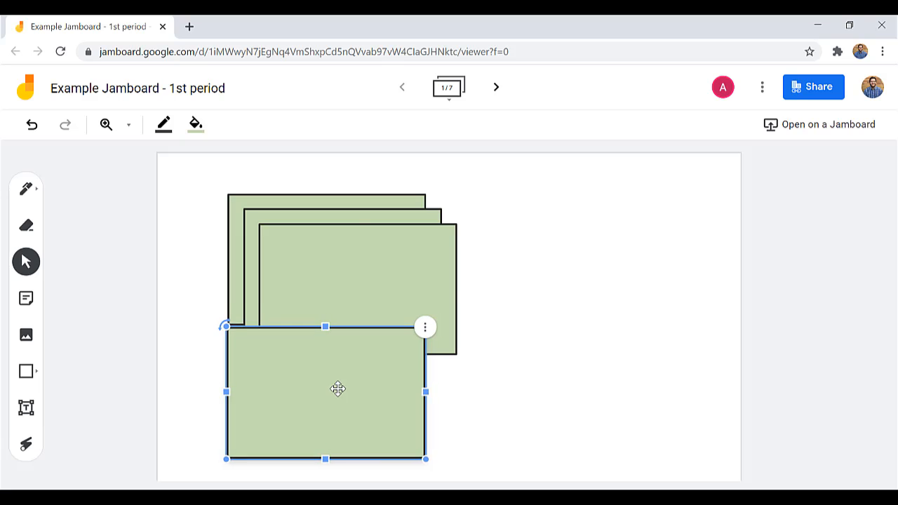
pyautogui.click(461, 267)
pyautogui.moveTo(461, 267); pyautogui.dragTo(561, 271)
pyautogui.moveTo(401, 269); pyautogui.dragTo(608, 373)
pyautogui.moveTo(613, 271); pyautogui.dragTo(590, 262)
pyautogui.moveTo(563, 374); pyautogui.dragTo(541, 375)
pyautogui.click(559, 289)
pyautogui.moveTo(560, 289); pyautogui.dragTo(564, 292)
pyautogui.click(538, 370)
pyautogui.click(673, 241)
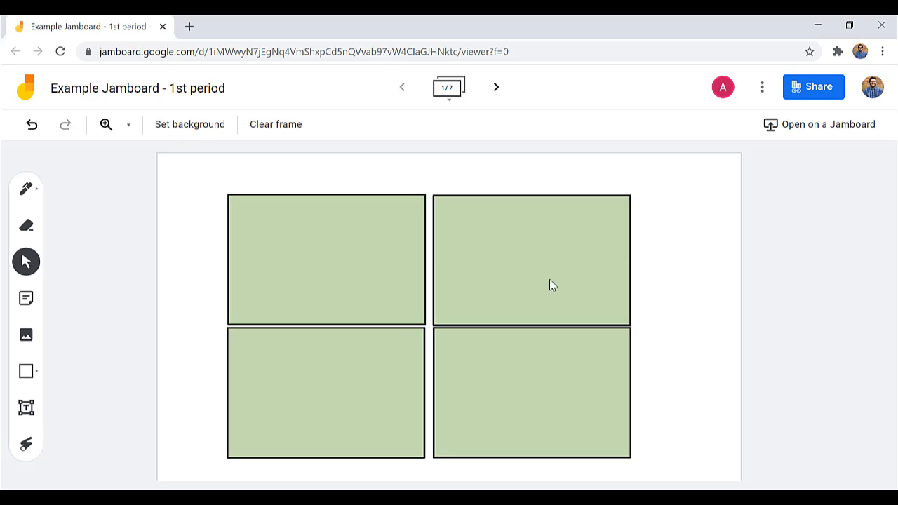
# Draw a smaller rectangle over the centre of the four green rectangles and fill it light blue
pyautogui.click(27, 371)
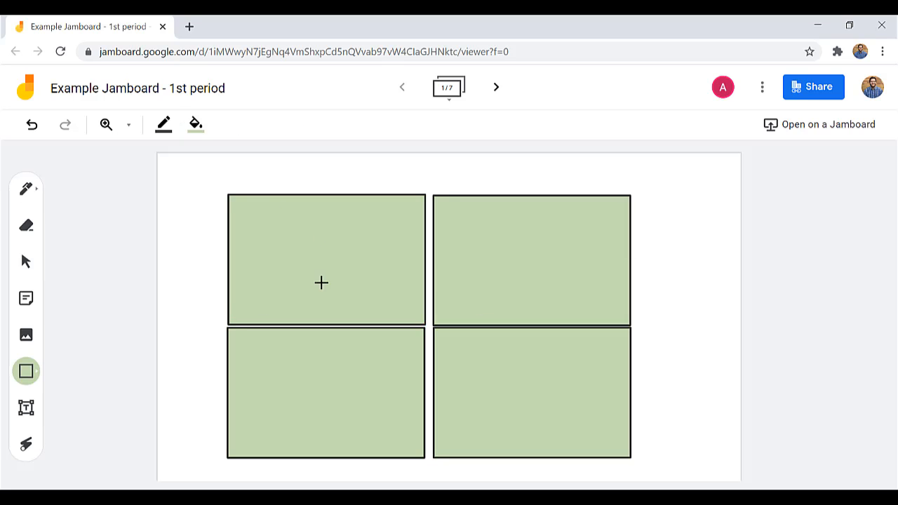
pyautogui.moveTo(386, 295); pyautogui.dragTo(552, 363)
pyautogui.moveTo(511, 341); pyautogui.dragTo(468, 340)
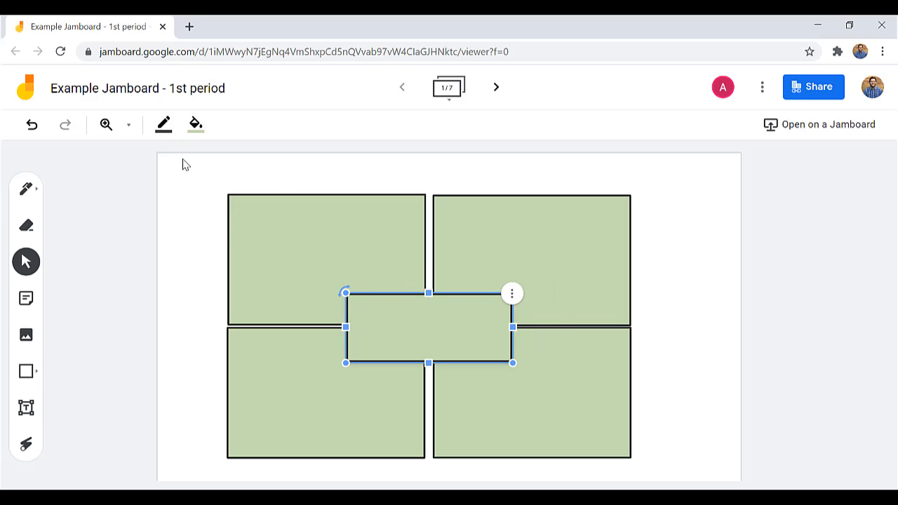
pyautogui.click(195, 125)
pyautogui.click(233, 155)
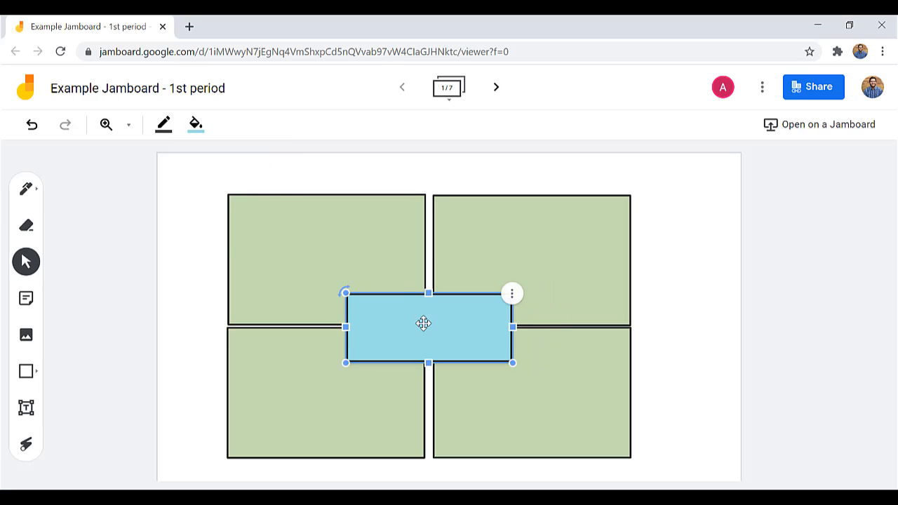
# Make the blue rectangle taller in both directions and centre it over the junction of the four green rectangles
pyautogui.moveTo(428, 293); pyautogui.dragTo(428, 271)
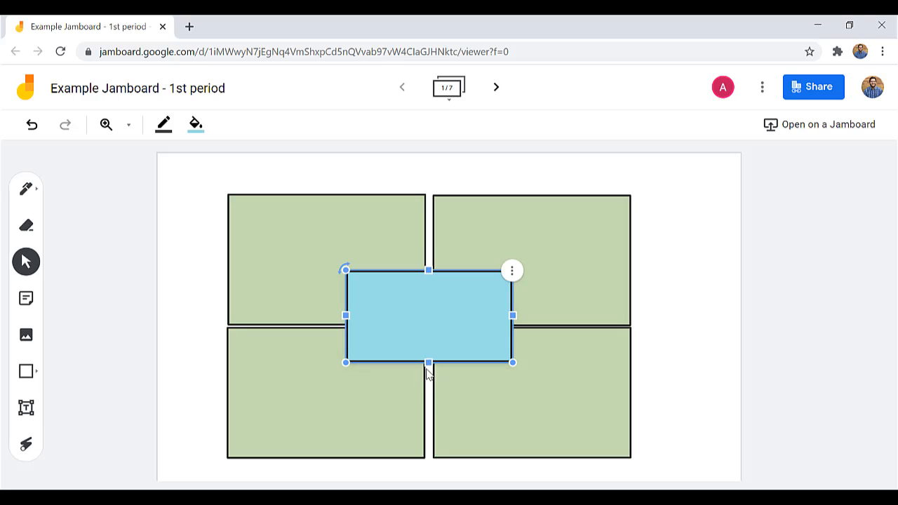
pyautogui.moveTo(426, 369); pyautogui.dragTo(428, 380)
pyautogui.click(671, 291)
pyautogui.click(421, 343)
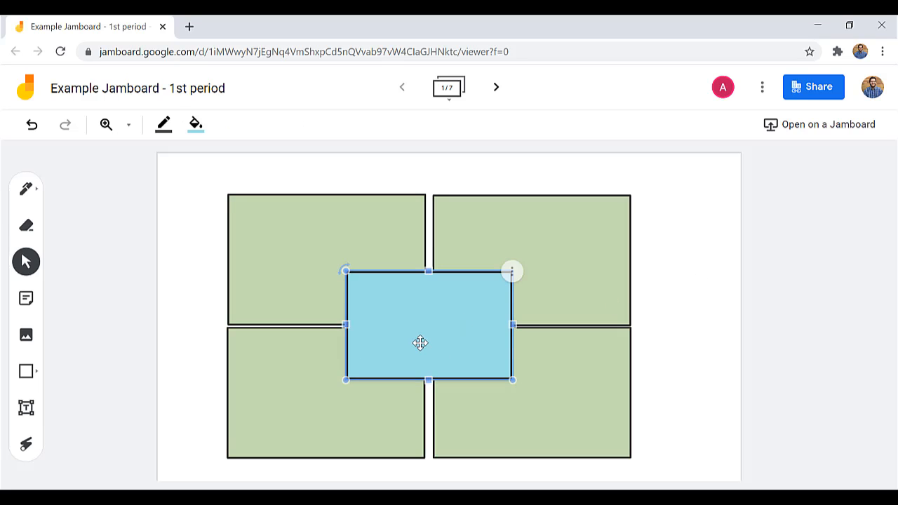
pyautogui.moveTo(421, 343); pyautogui.dragTo(417, 351)
pyautogui.click(161, 208)
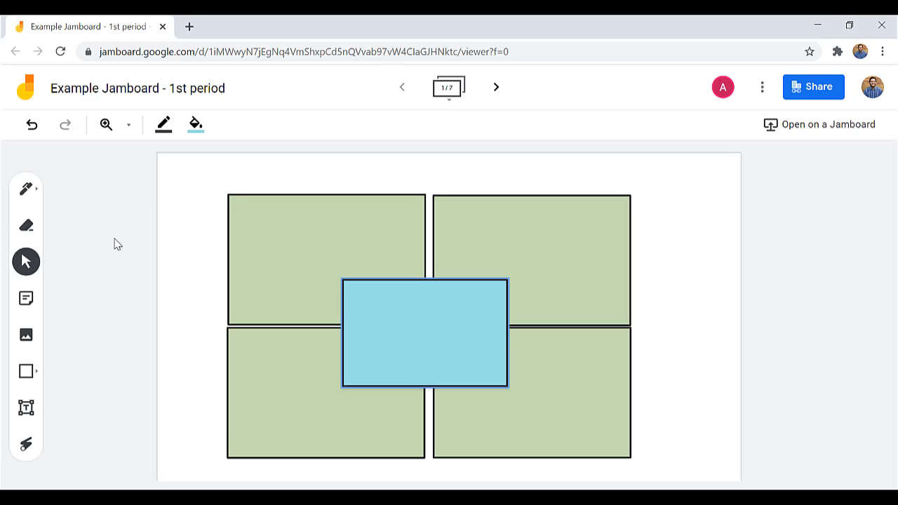
# Nudge the upper-right and lower-right green rectangles to narrow their gap to the left pair and line them up
pyautogui.moveTo(590, 245); pyautogui.dragTo(590, 243)
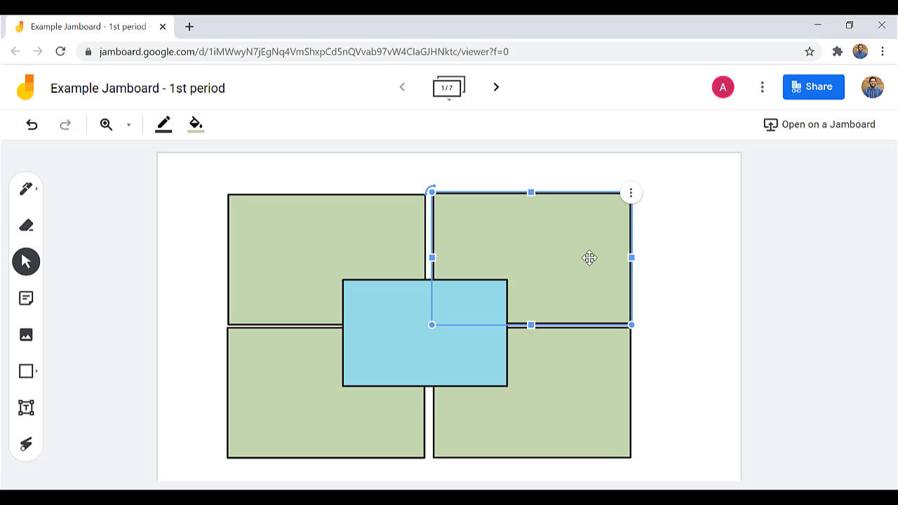
pyautogui.click(686, 301)
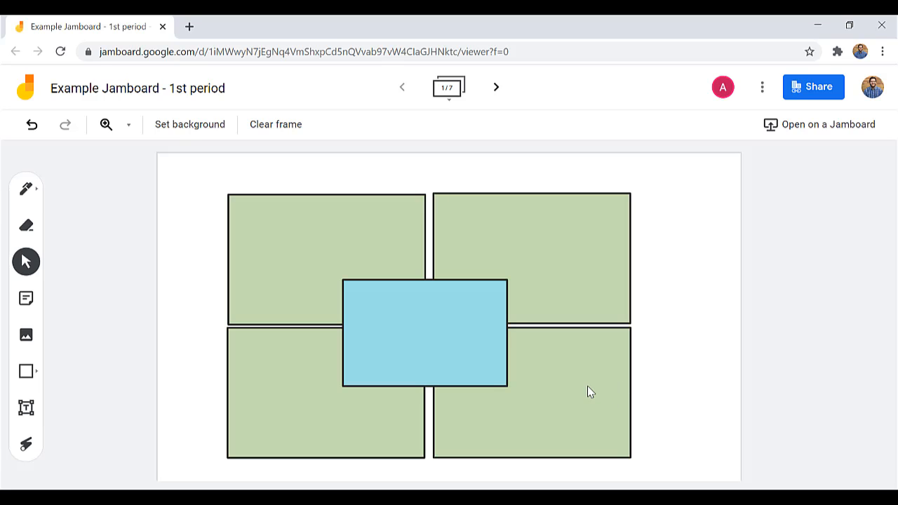
pyautogui.click(568, 406)
pyautogui.moveTo(564, 399); pyautogui.dragTo(562, 401)
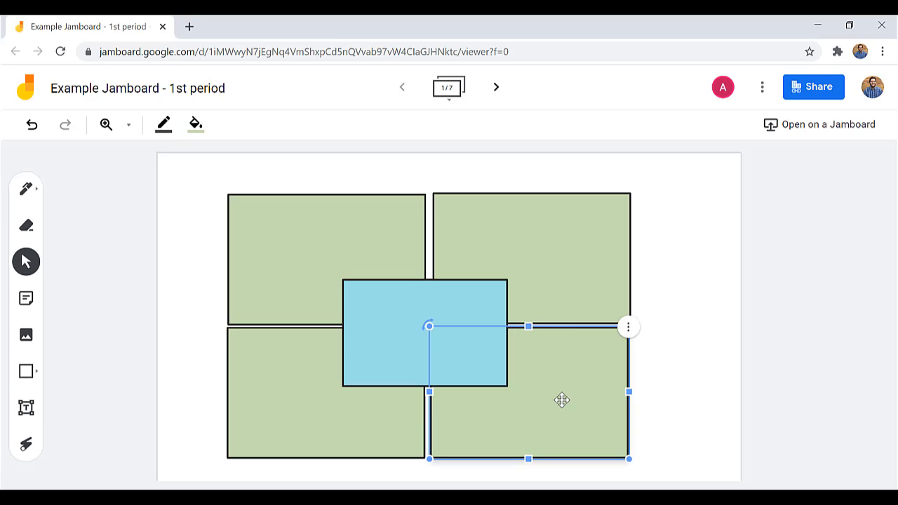
pyautogui.click(692, 328)
pyautogui.click(590, 280)
pyautogui.moveTo(590, 281); pyautogui.dragTo(587, 281)
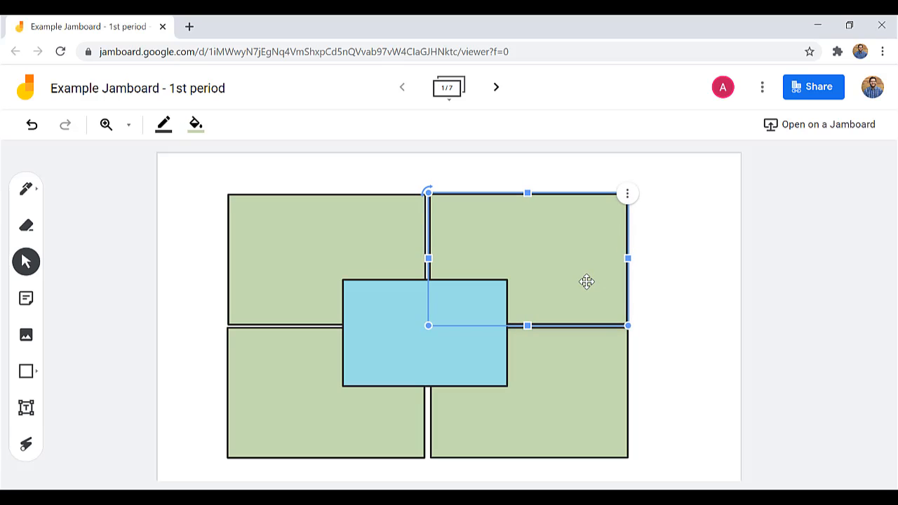
pyautogui.click(720, 291)
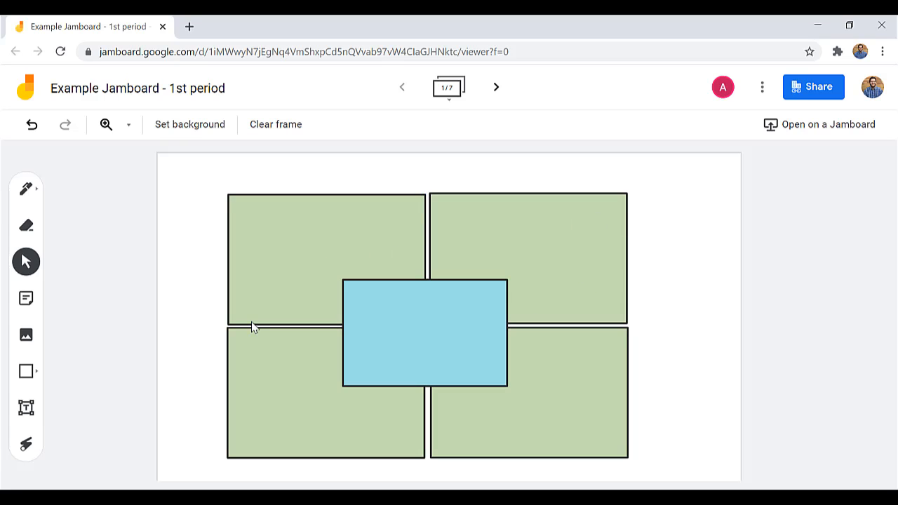
# Nudge the lower-left green rectangle so its side edges line up with the rectangle above it
pyautogui.click(236, 407)
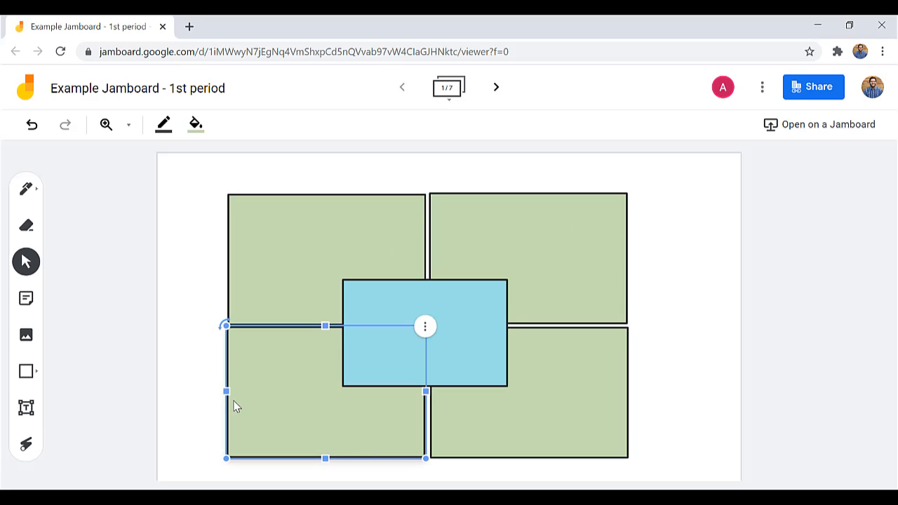
pyautogui.click(180, 333)
pyautogui.click(237, 365)
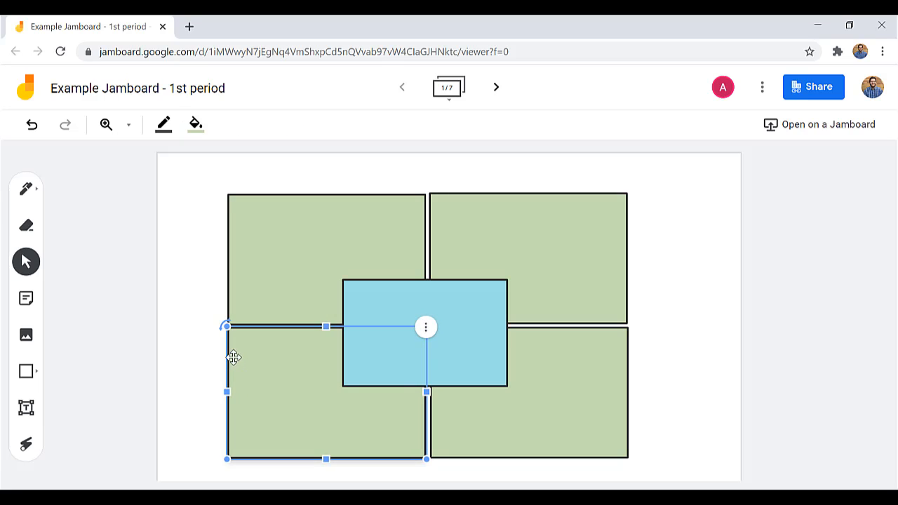
pyautogui.click(194, 335)
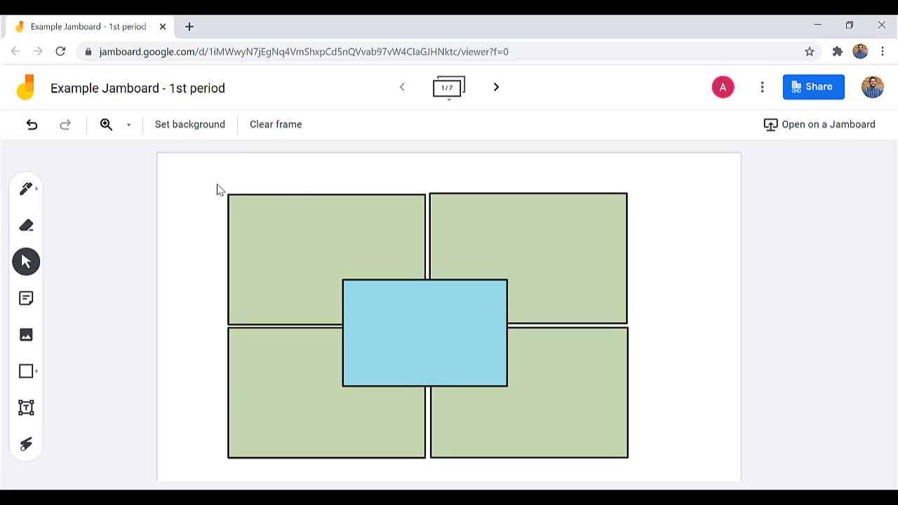
# Add the text label "Examples" to the upper-left green rectangle and "Definition" to the upper-right one
pyautogui.click(26, 408)
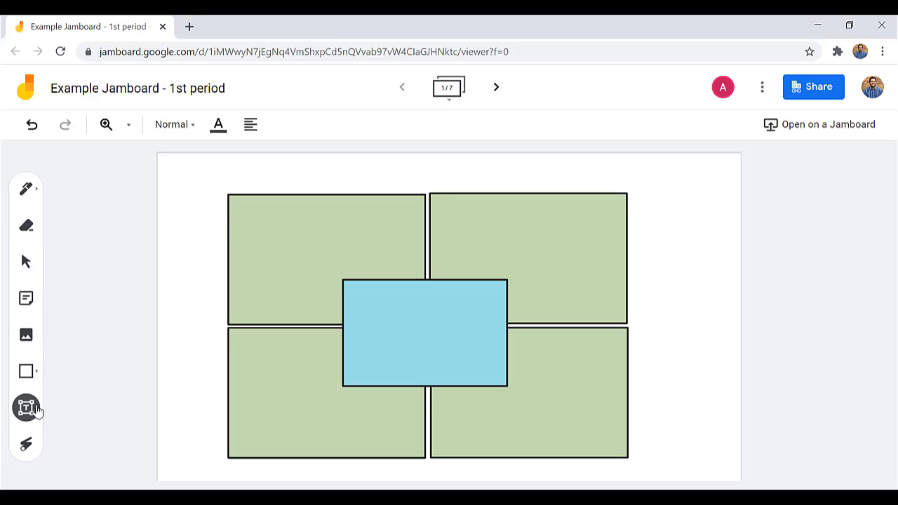
pyautogui.click(234, 205)
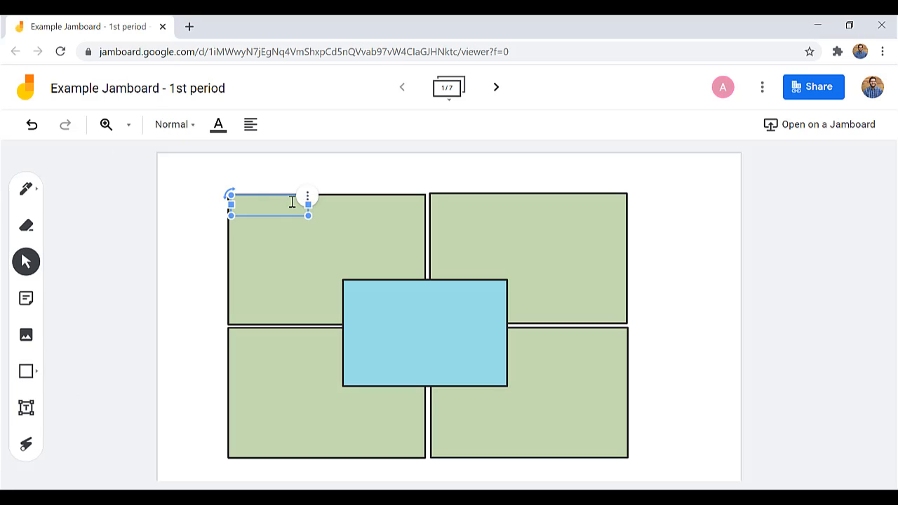
pyautogui.write('Examples')
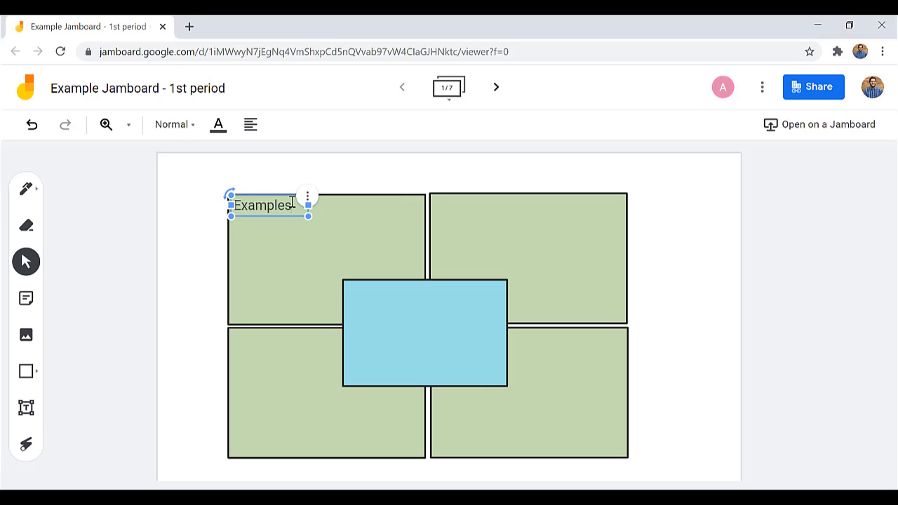
pyautogui.click(26, 410)
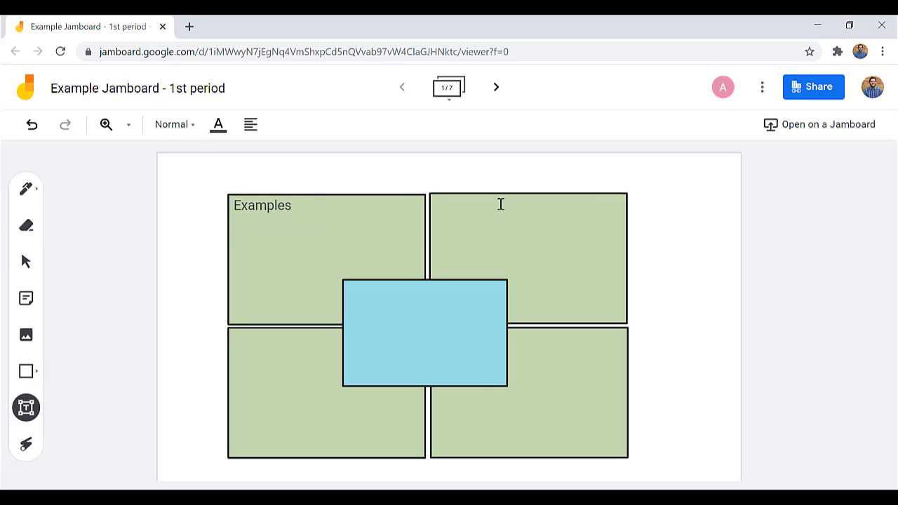
pyautogui.click(448, 209)
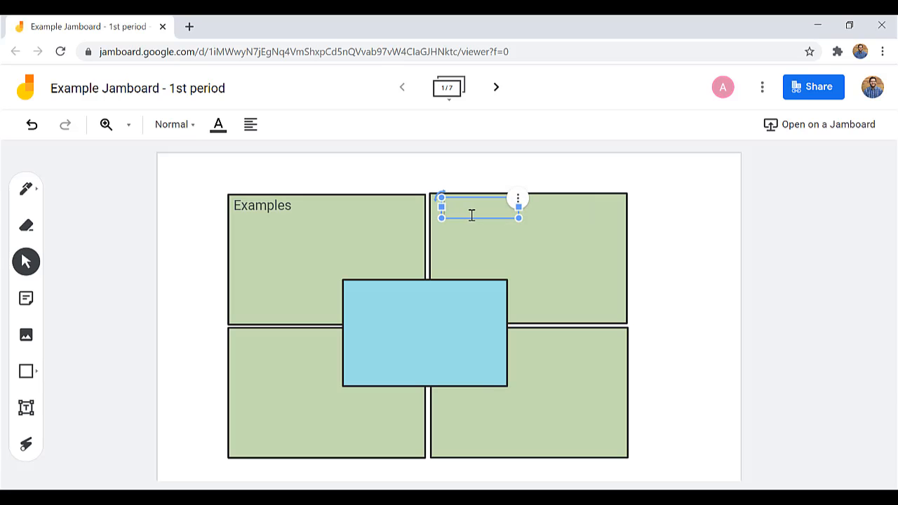
pyautogui.write('Definition')
pyautogui.click(325, 254)
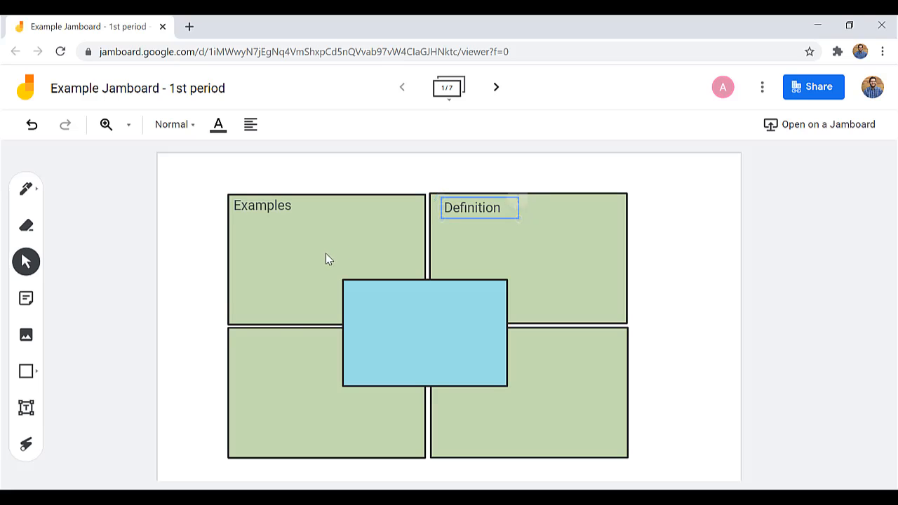
# Add the text label "Characteristics" at the top of the lower-left green rectangle, with its text box widened to fit
pyautogui.click(26, 408)
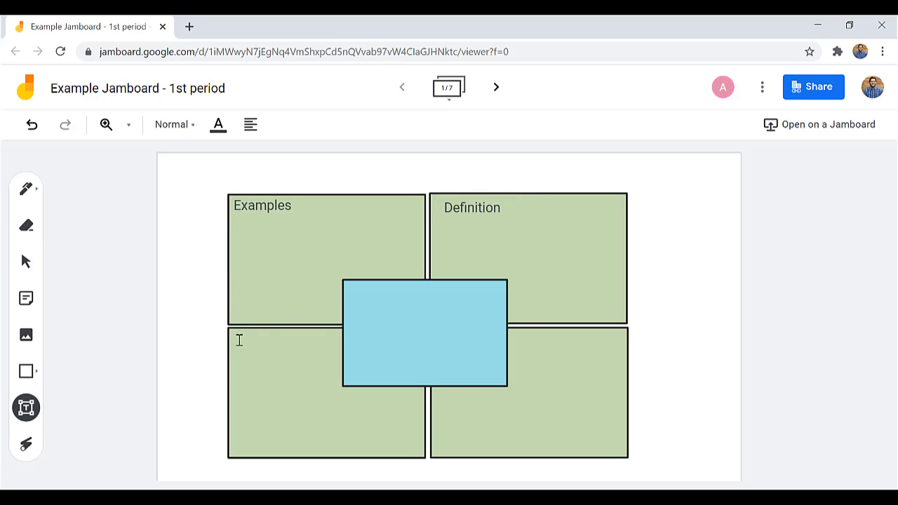
pyautogui.click(238, 340)
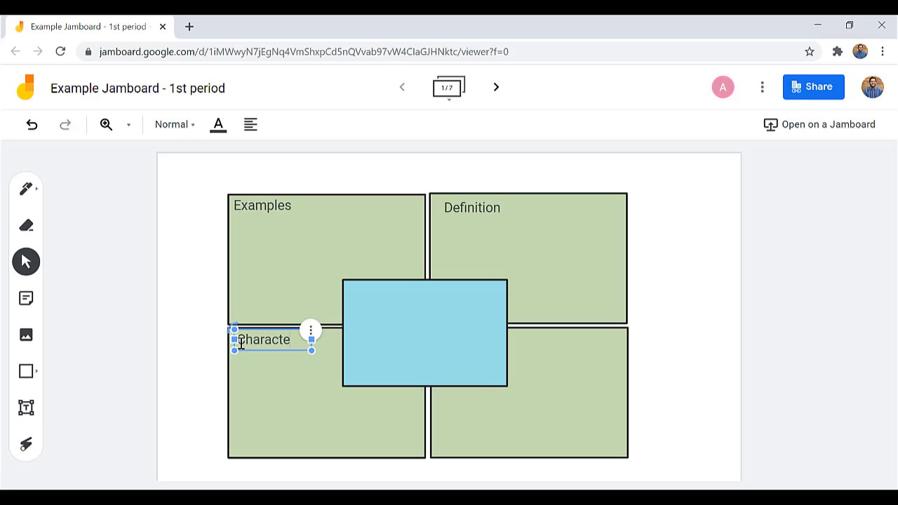
pyautogui.write('Characteristics')
pyautogui.moveTo(311, 347); pyautogui.dragTo(344, 339)
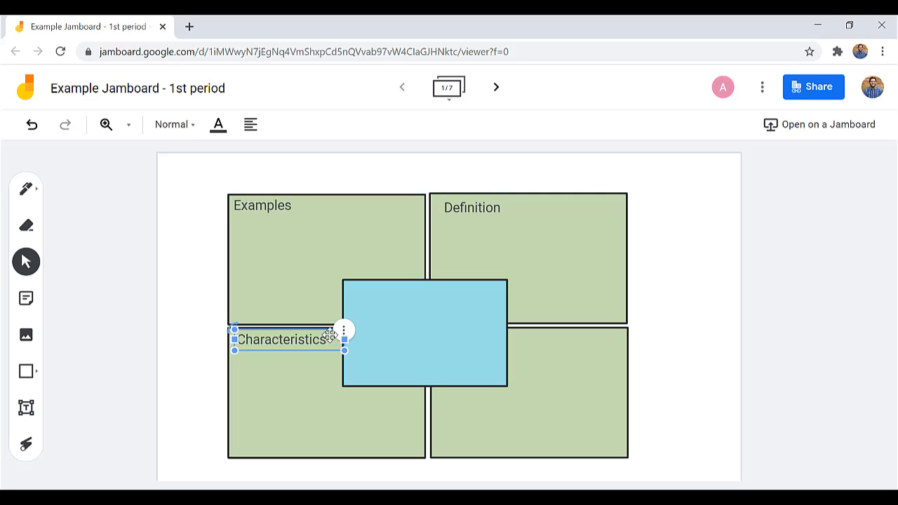
# Duplicate the "Characteristics" label and place the copy at the top of the lower-right green rectangle
pyautogui.click(344, 332)
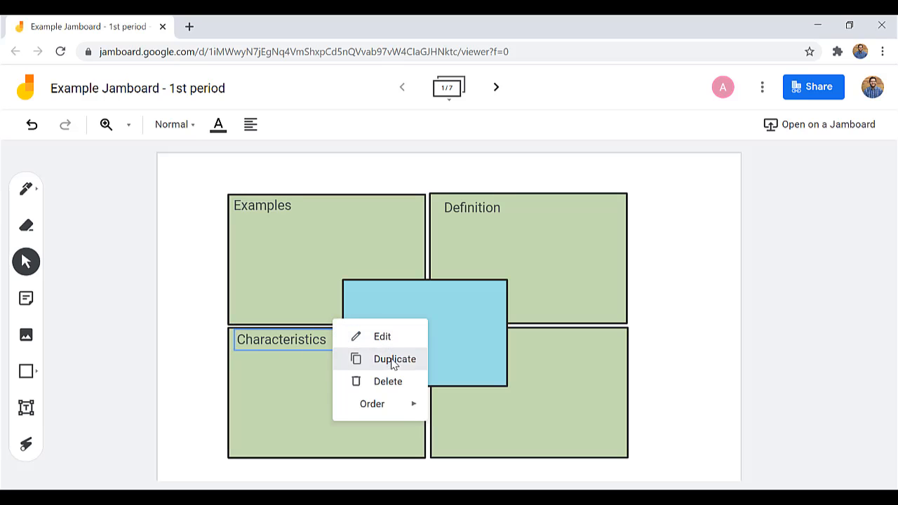
pyautogui.click(381, 358)
pyautogui.moveTo(281, 355); pyautogui.dragTo(384, 358)
pyautogui.moveTo(516, 343); pyautogui.dragTo(544, 337)
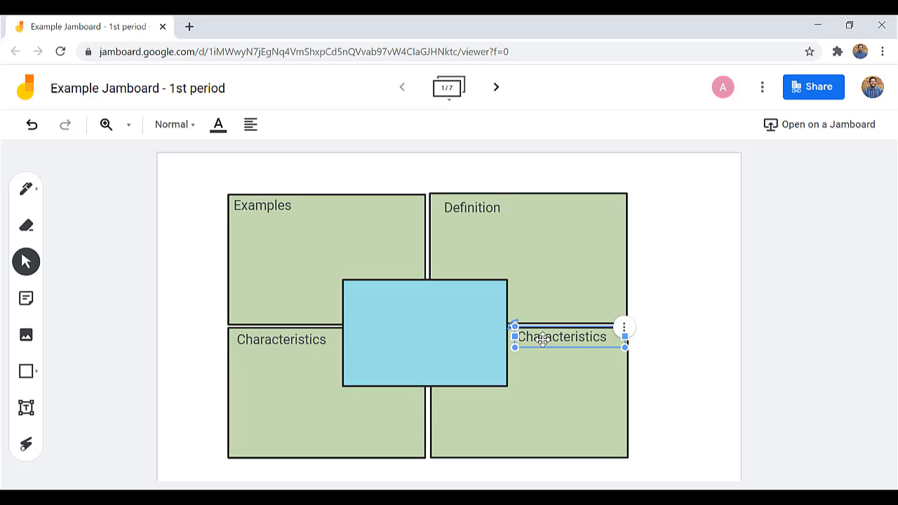
pyautogui.click(692, 280)
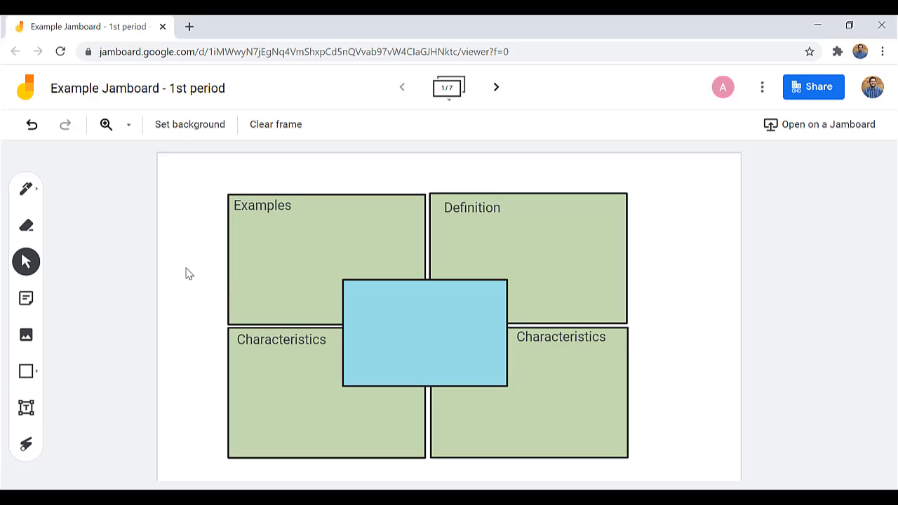
# Add the text "Type Word Below" at the top of the blue rectangle, widening the text box to fit one line
pyautogui.click(26, 408)
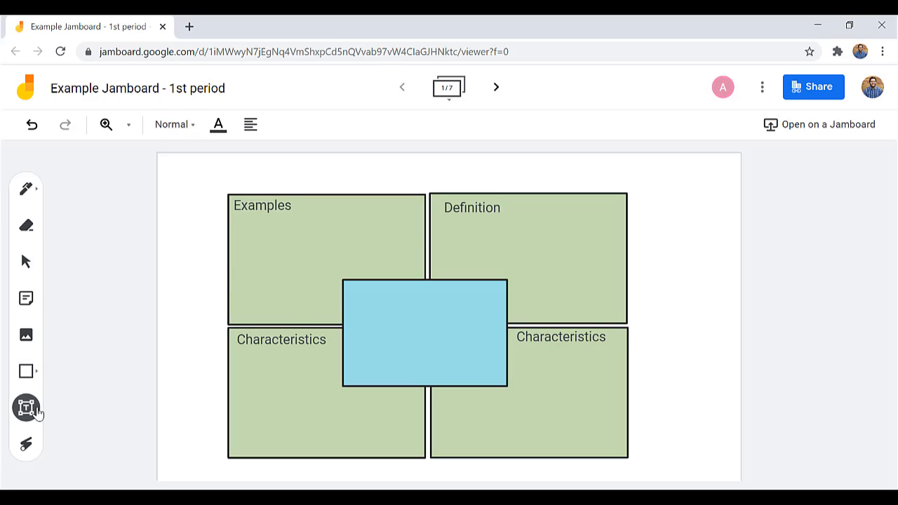
pyautogui.click(367, 294)
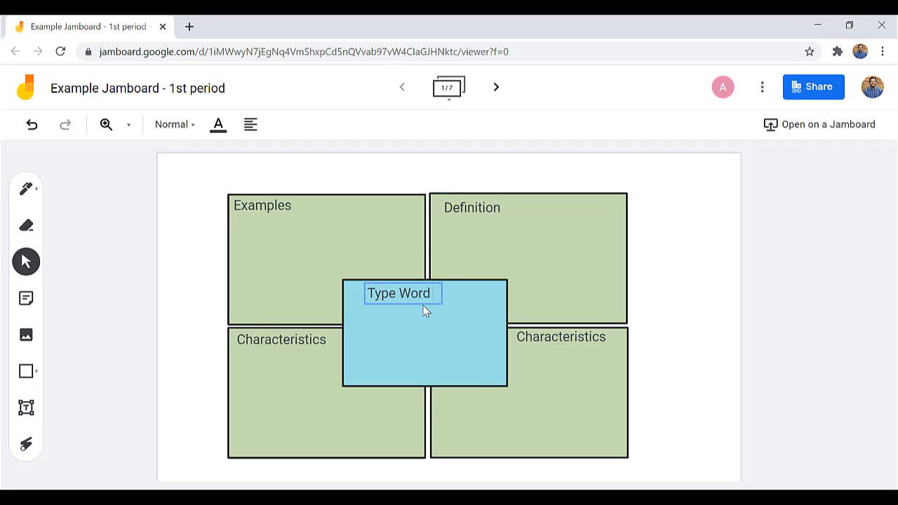
pyautogui.write('Type Word')
pyautogui.press('Return')
pyautogui.write('Below')
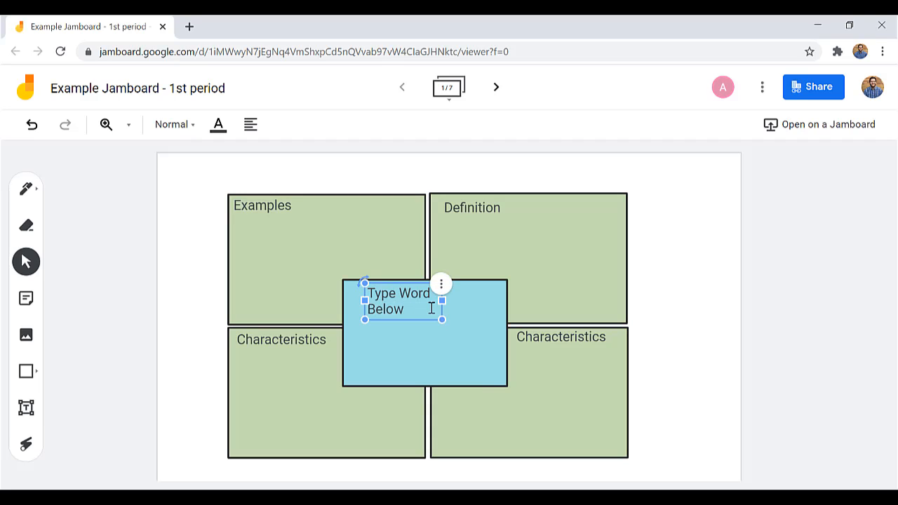
pyautogui.moveTo(442, 300)
pyautogui.mouseDown()
pyautogui.moveTo(487, 293)
pyautogui.moveTo(443, 299)
pyautogui.mouseUp()
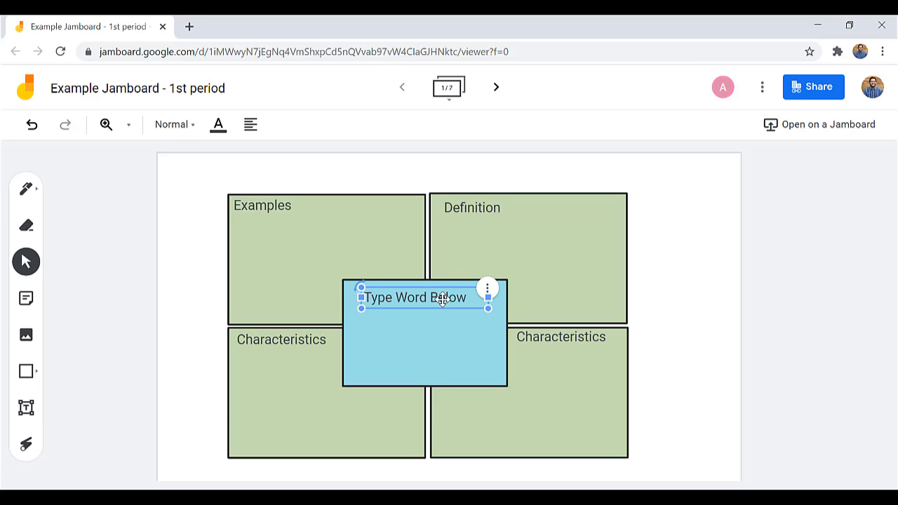
pyautogui.click(734, 255)
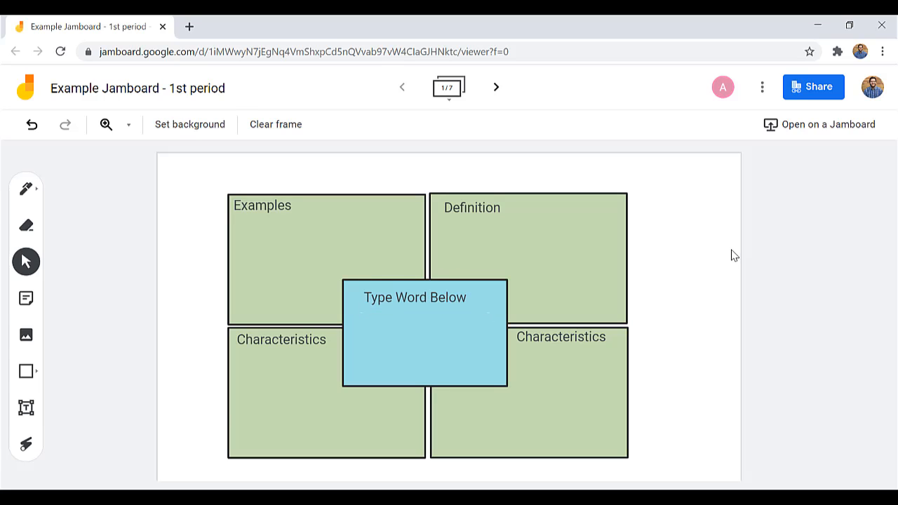
# Fine-tune the positions of the upper-right and lower-right green rectangles to tighten the gaps in the two-by-two grid
pyautogui.click(554, 264)
pyautogui.click(688, 248)
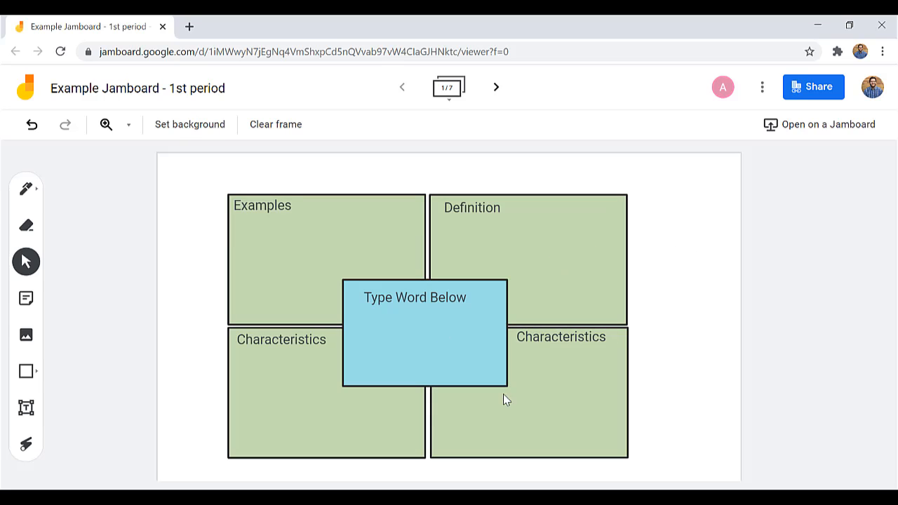
pyautogui.click(505, 403)
pyautogui.moveTo(506, 405); pyautogui.dragTo(503, 405)
pyautogui.click(744, 305)
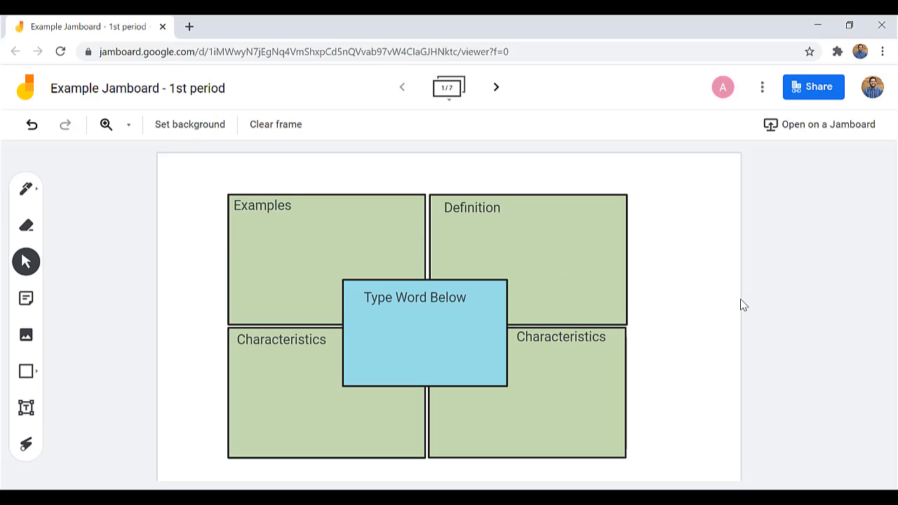
pyautogui.moveTo(567, 425); pyautogui.dragTo(566, 395)
pyautogui.click(725, 400)
pyautogui.click(567, 395)
pyautogui.click(725, 327)
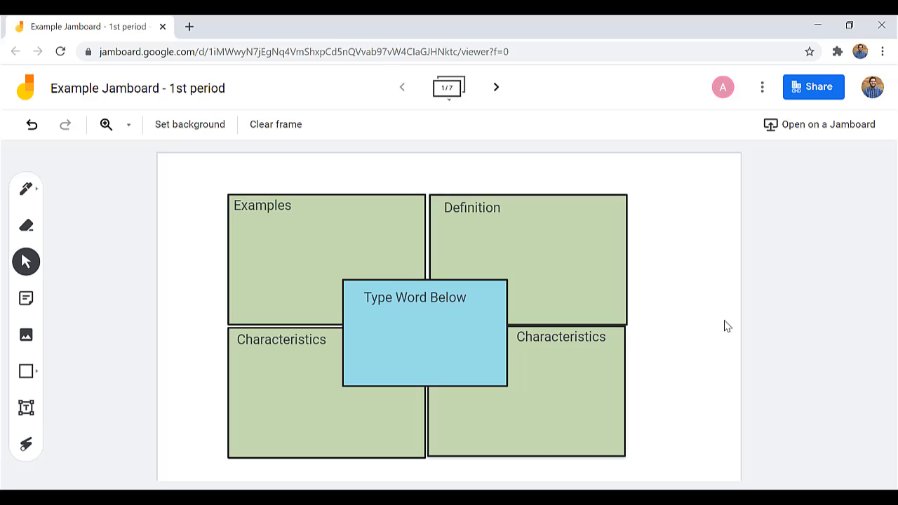
pyautogui.click(603, 273)
pyautogui.click(681, 246)
pyautogui.click(572, 270)
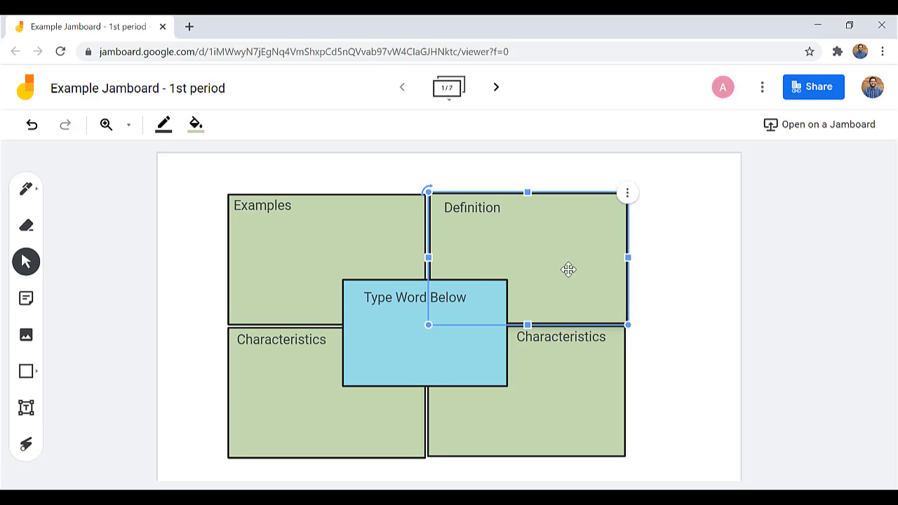
# Save the finished four-square vocabulary frame as an image
pyautogui.click(668, 277)
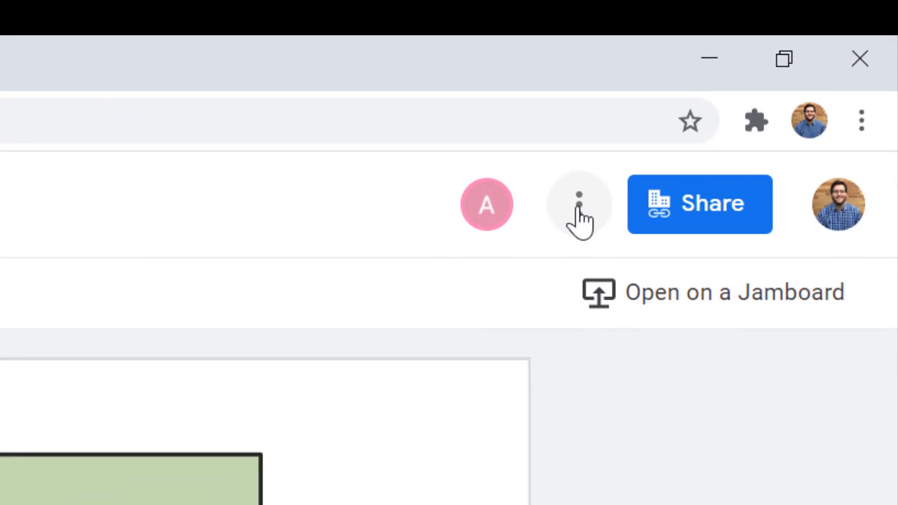
pyautogui.click(762, 87)
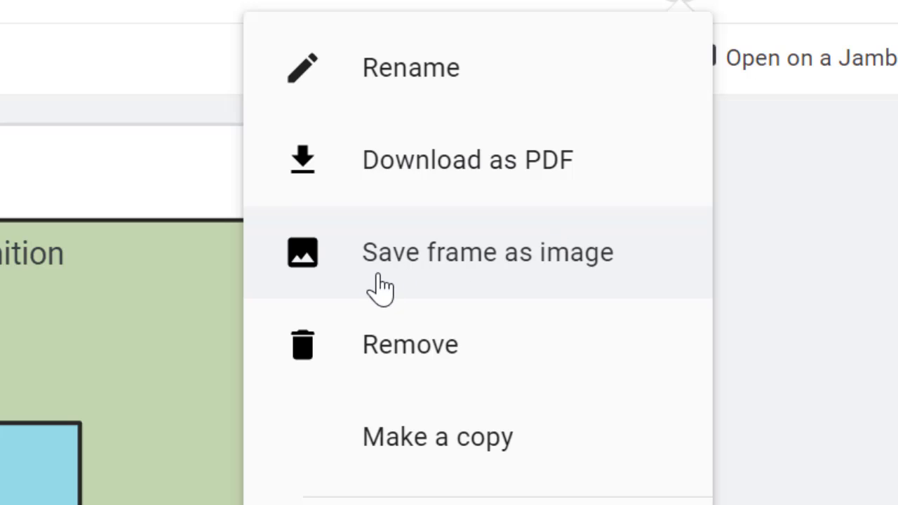
pyautogui.click(455, 261)
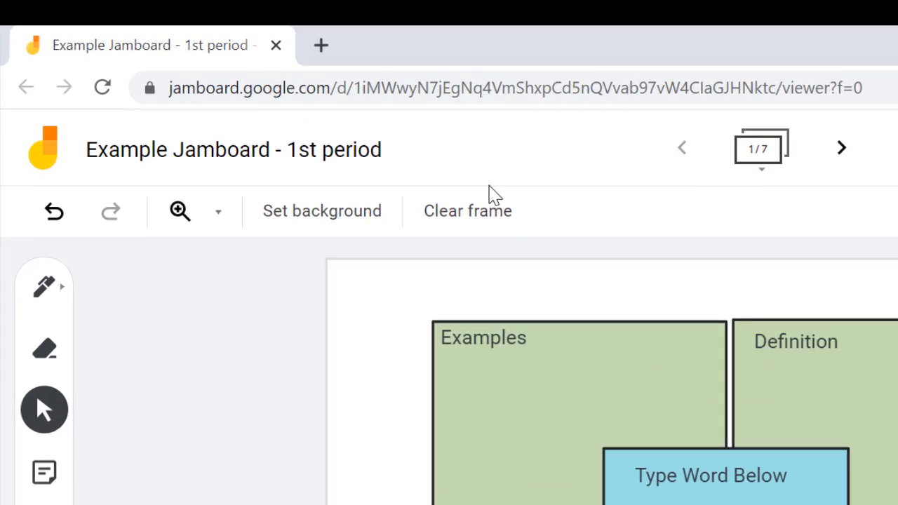
# Clear the frame and upload the saved PNG of the four-square organizer as its background image
pyautogui.click(472, 220)
pyautogui.click(323, 221)
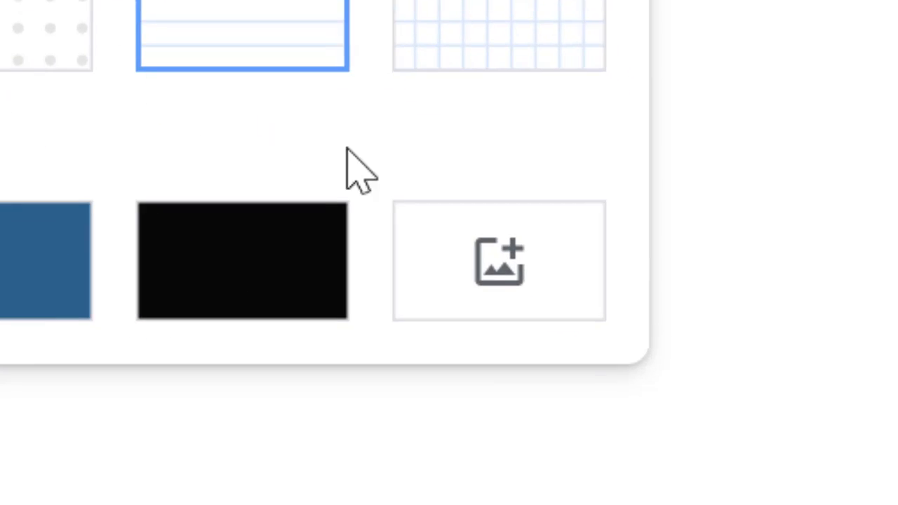
pyautogui.click(827, 490)
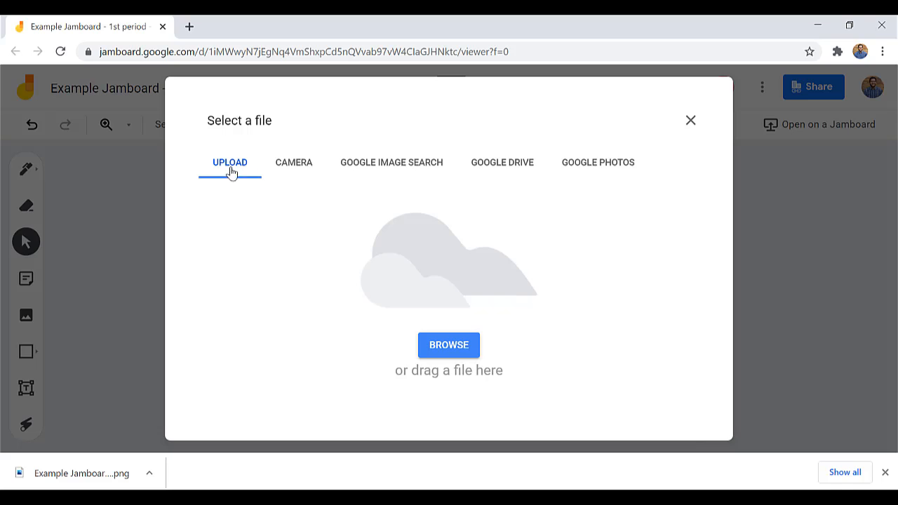
pyautogui.moveTo(46, 482); pyautogui.dragTo(407, 307)
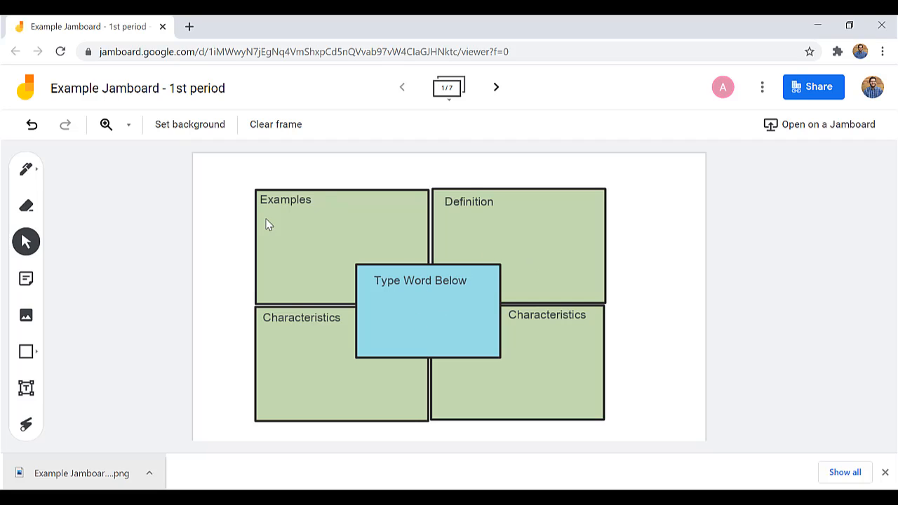
pyautogui.click(886, 473)
# Add a text box reading "Erase and answer" below the "Examples" label in the upper-left green rectangle
pyautogui.click(26, 407)
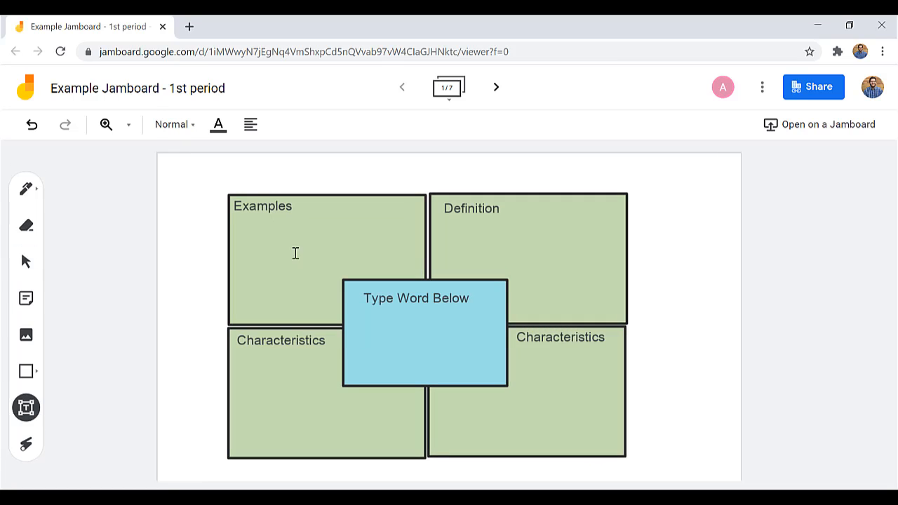
pyautogui.click(245, 240)
pyautogui.moveTo(318, 251); pyautogui.dragTo(400, 271)
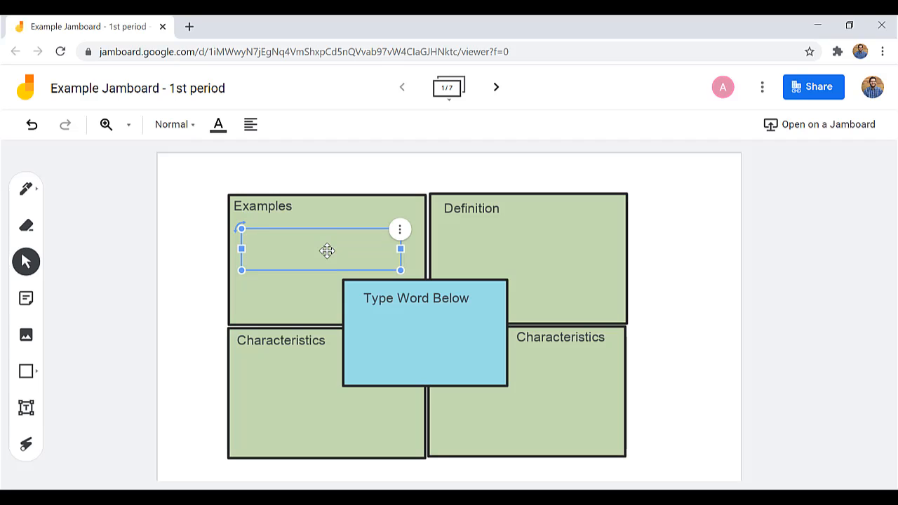
pyautogui.write('Ears')
pyautogui.press('BackSpace')
pyautogui.press('BackSpace')
pyautogui.press('BackSpace')
pyautogui.write('ra')
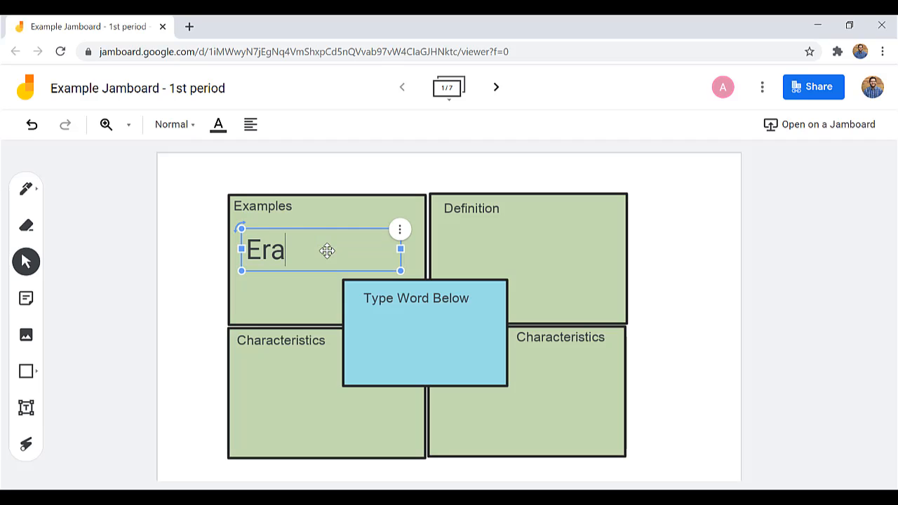
pyautogui.write('se and answer')
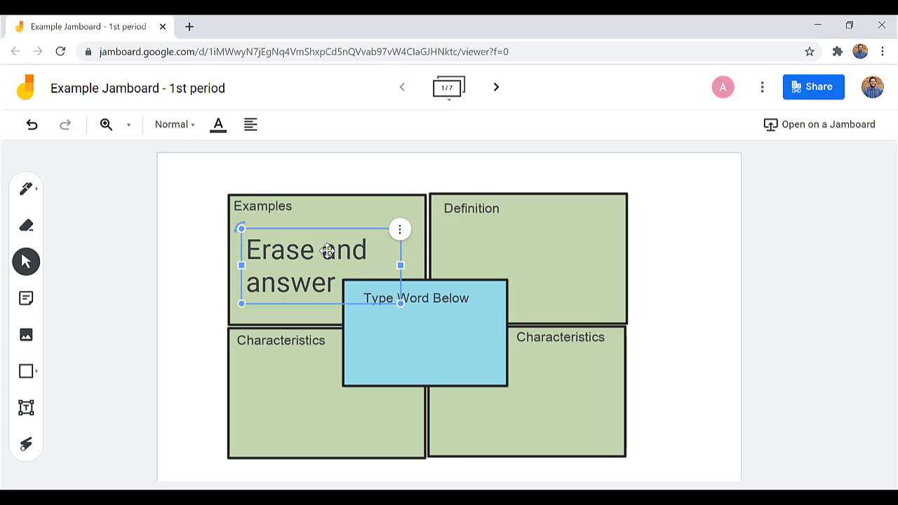
pyautogui.click(205, 292)
pyautogui.click(351, 251)
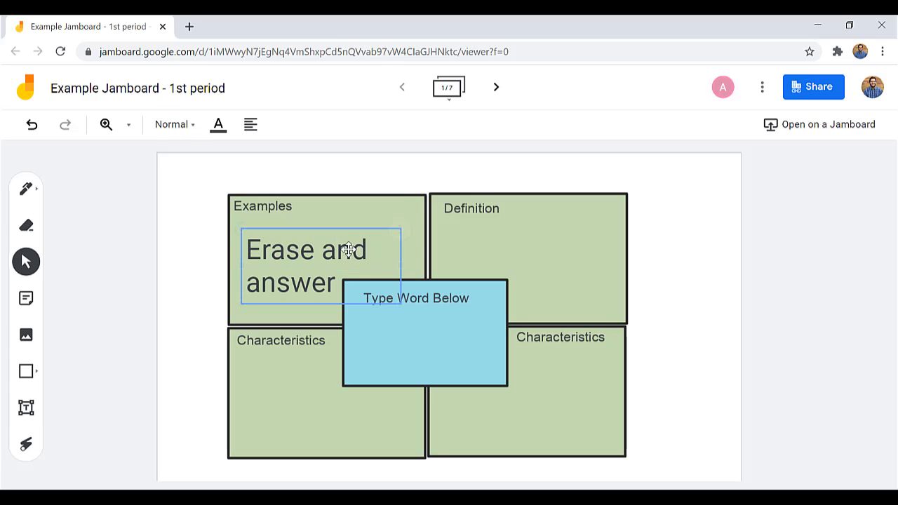